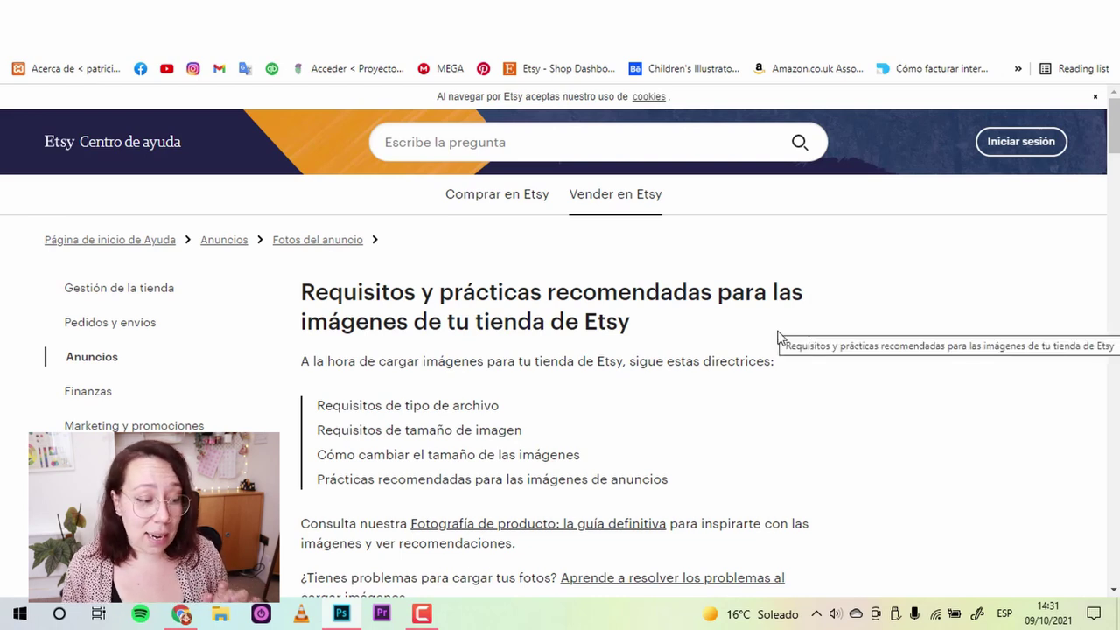
Scroll to 'Imágenes del anuncio' and highlight the 2000 px, 72 PPI and 1 MB requirements
{"action": "scroll", "coordinate": [778, 337], "scroll_direction": "down", "scroll_amount": 1}
{"action": "scroll", "coordinate": [778, 339], "scroll_direction": "down", "scroll_amount": 1}
{"action": "scroll", "coordinate": [780, 343], "scroll_direction": "down", "scroll_amount": 2}
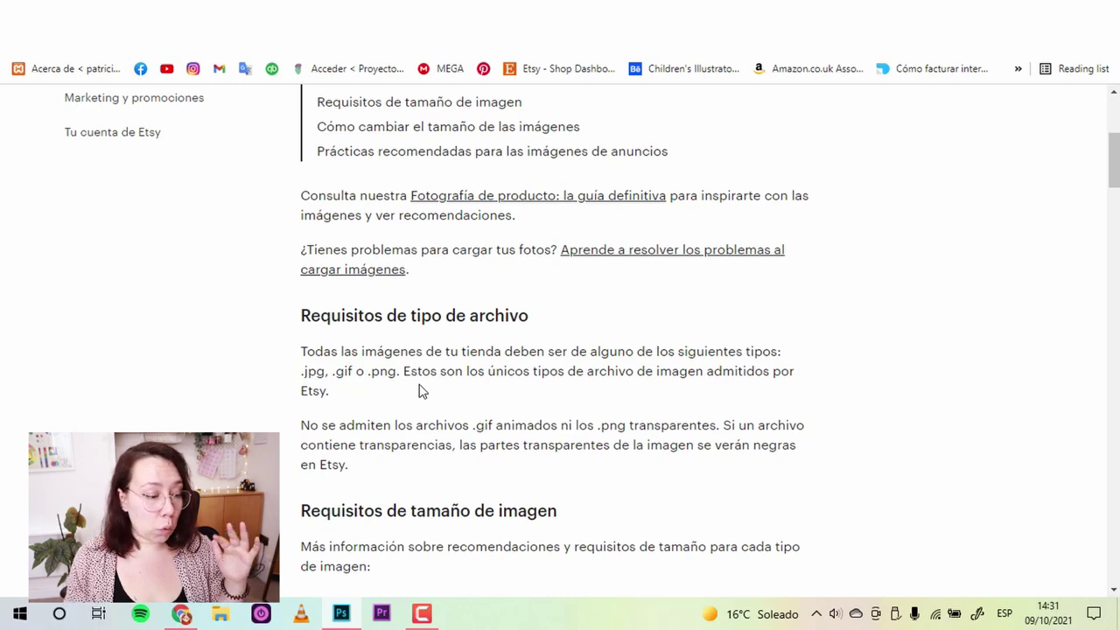
{"action": "scroll", "coordinate": [419, 391], "scroll_direction": "down", "scroll_amount": 3}
{"action": "scroll", "coordinate": [422, 367], "scroll_direction": "down", "scroll_amount": 1}
{"action": "scroll", "coordinate": [525, 315], "scroll_direction": "down", "scroll_amount": 1}
{"action": "scroll", "coordinate": [565, 300], "scroll_direction": "down", "scroll_amount": 1}
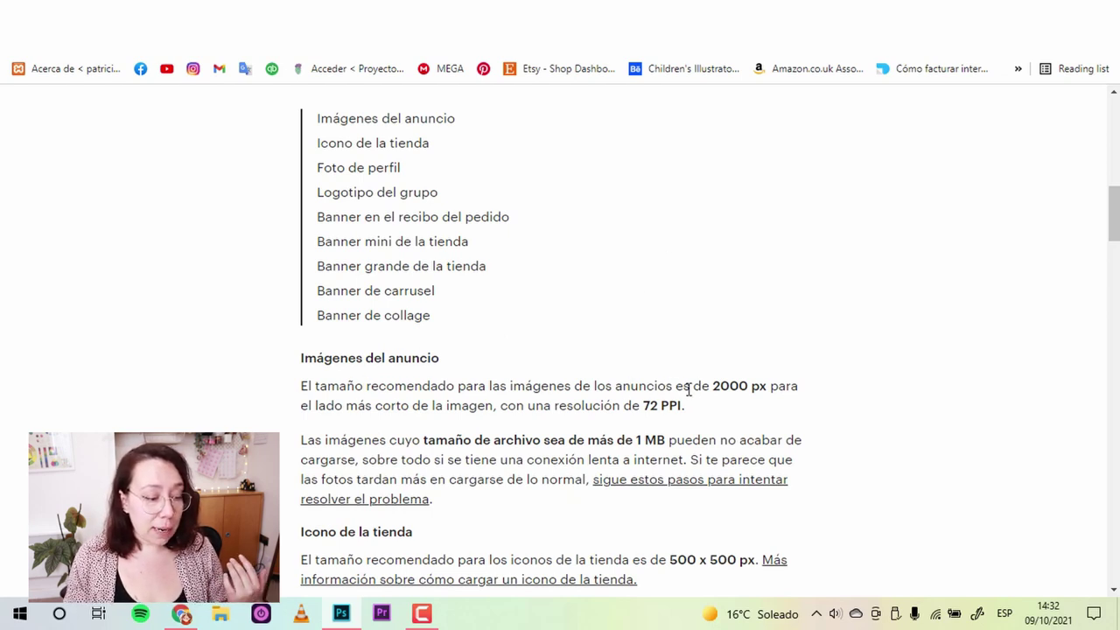
{"action": "left_click_drag", "start_coordinate": [533, 385], "coordinate": [761, 388]}
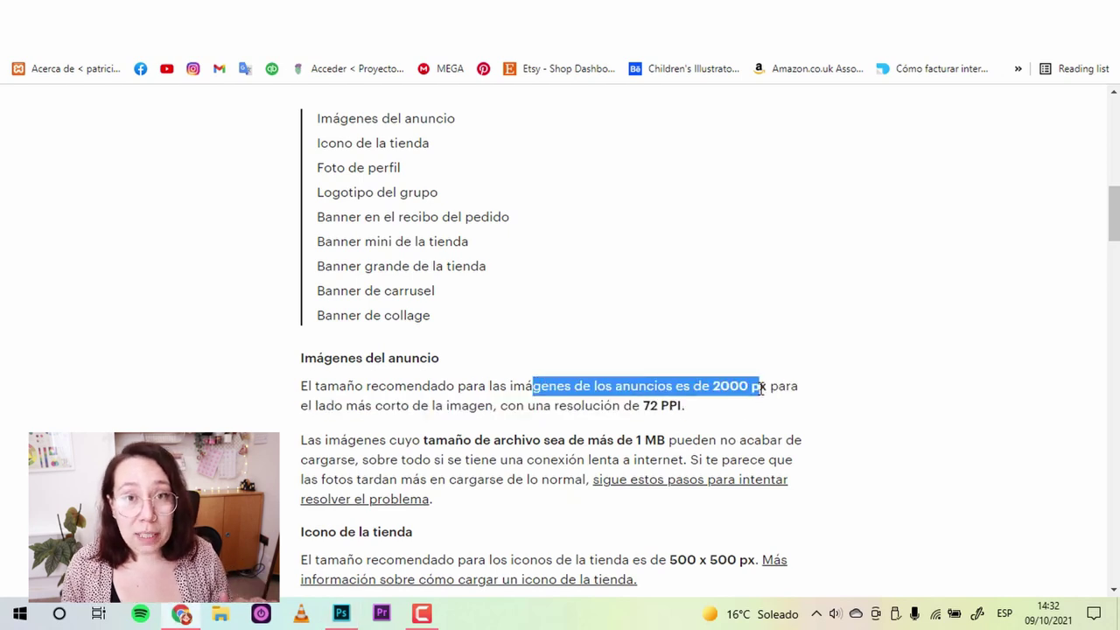
{"action": "left_click_drag", "start_coordinate": [600, 407], "coordinate": [700, 412]}
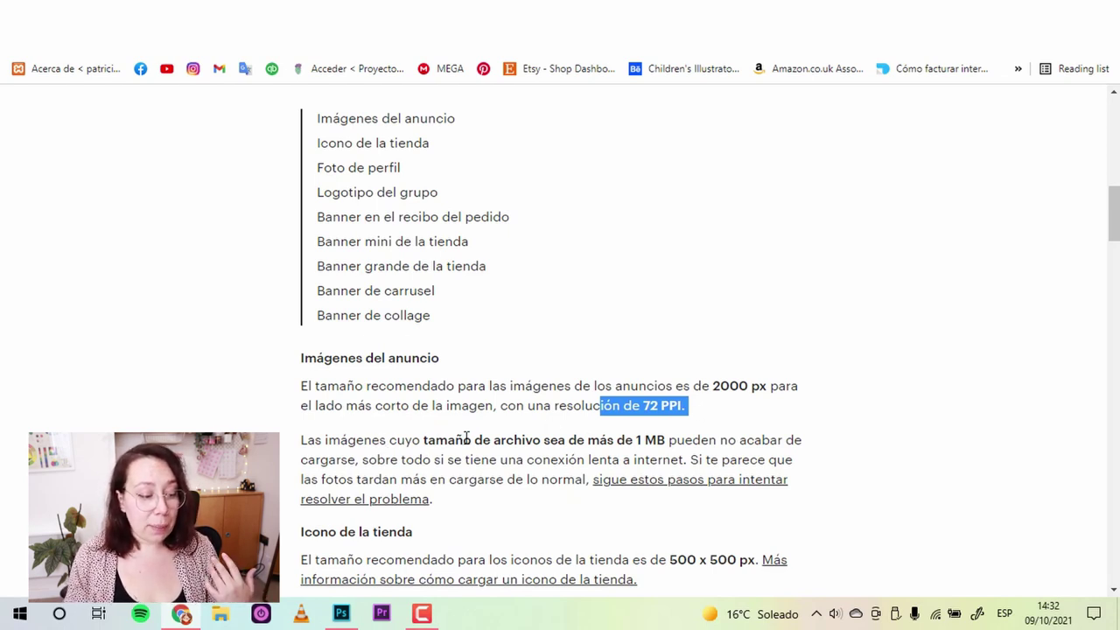
{"action": "left_click_drag", "start_coordinate": [587, 439], "coordinate": [669, 440]}
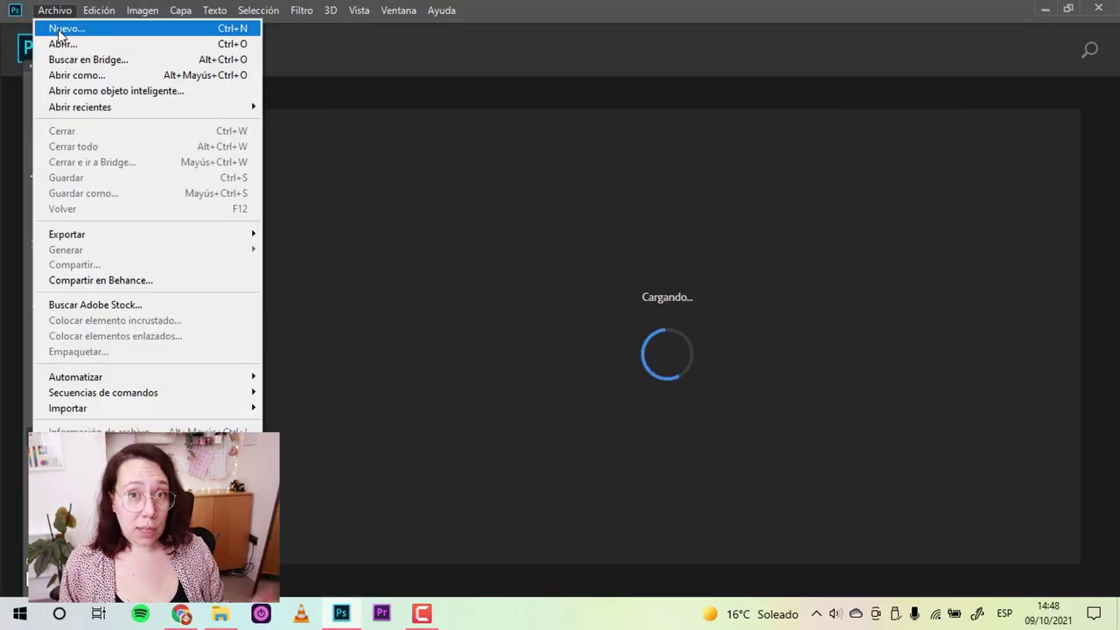
Create a new 2480 × 2000 px document, changing the resolution from 300 to 72 PPI
{"action": "left_click", "coordinate": [59, 33]}
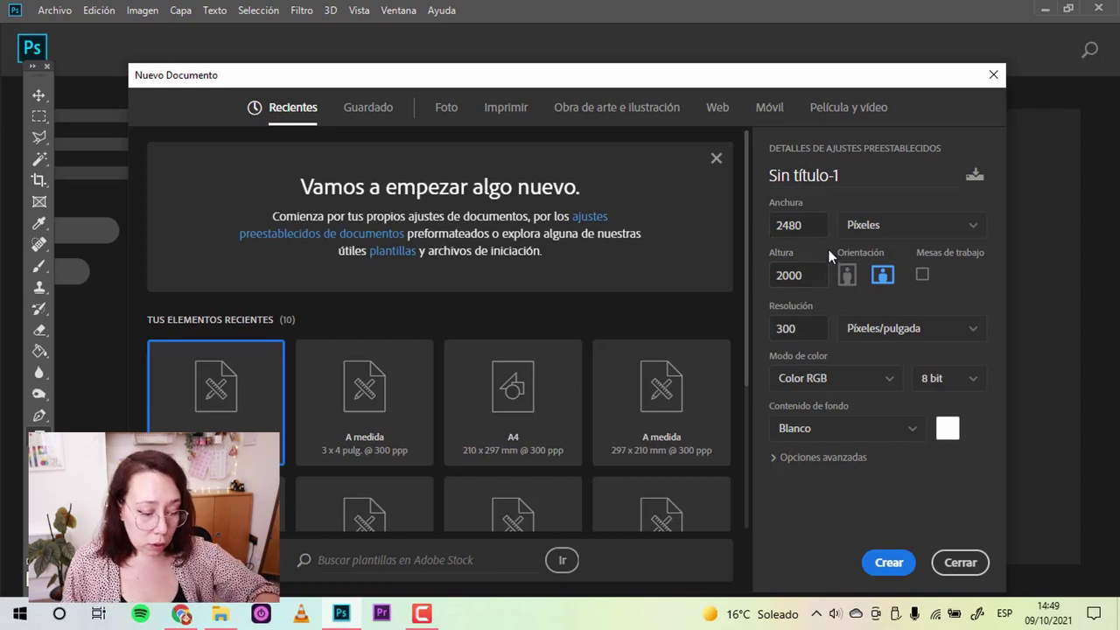
{"action": "left_click", "coordinate": [800, 456]}
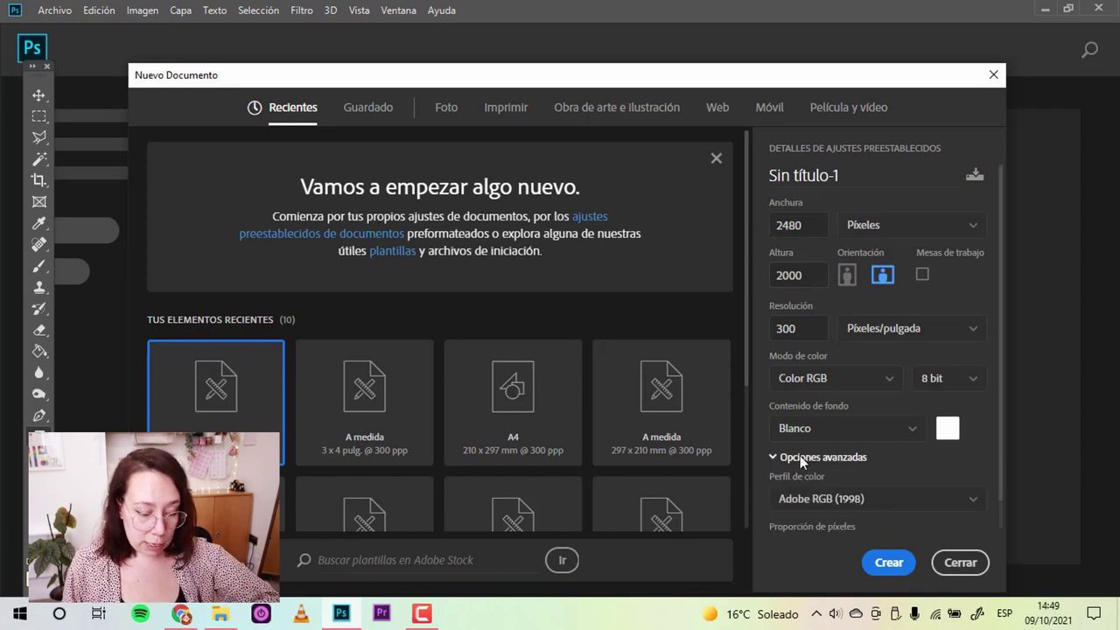
{"action": "double_click", "coordinate": [807, 328]}
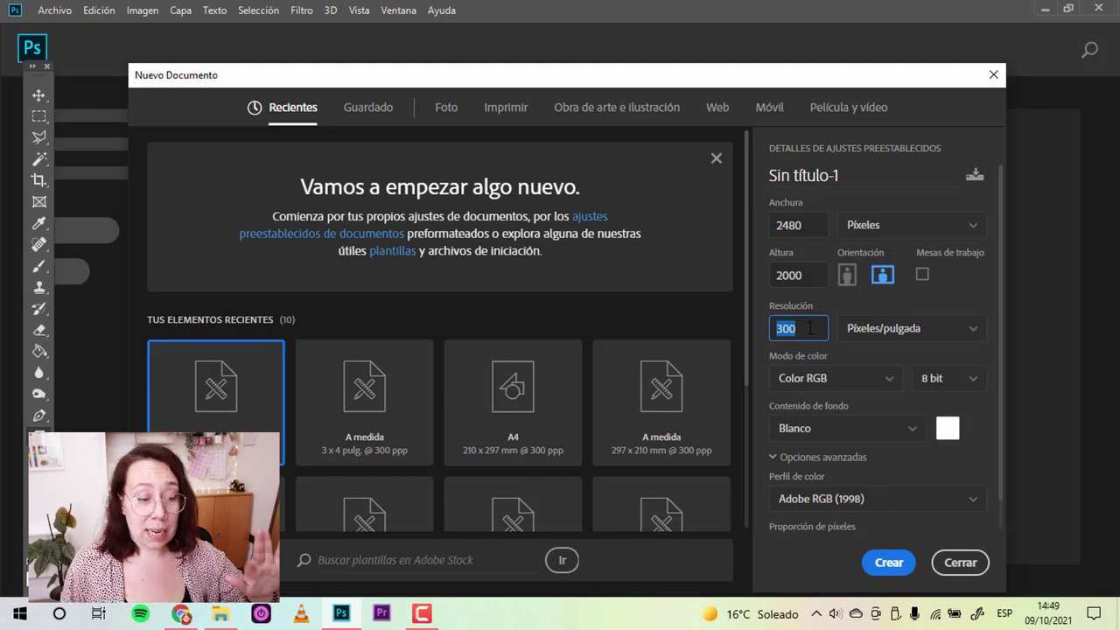
{"action": "type", "text": "72"}
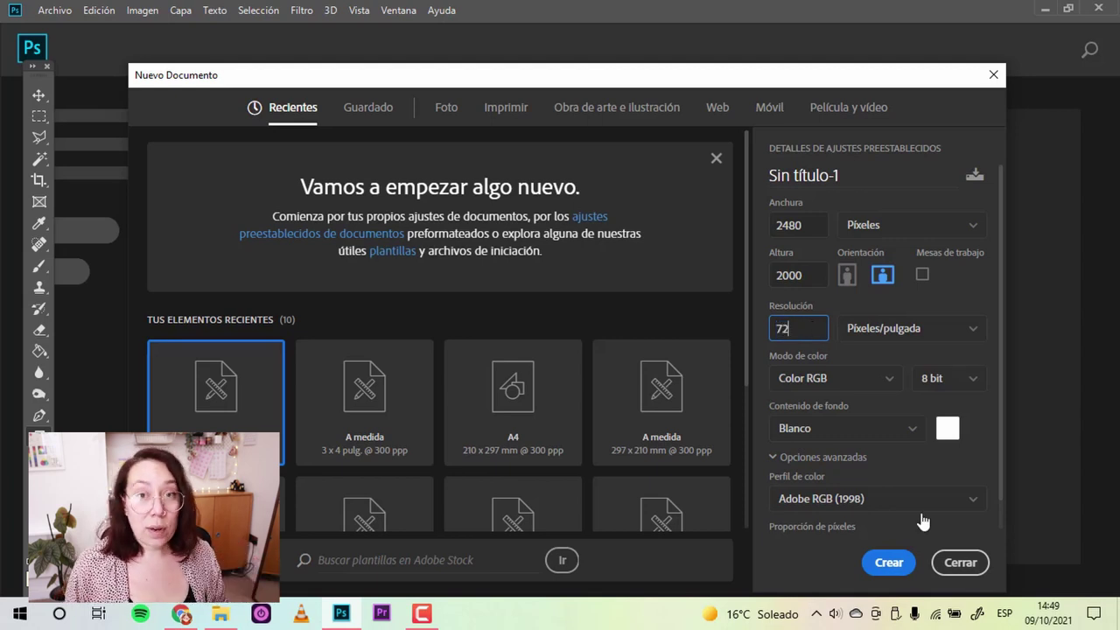
{"action": "left_click", "coordinate": [887, 562]}
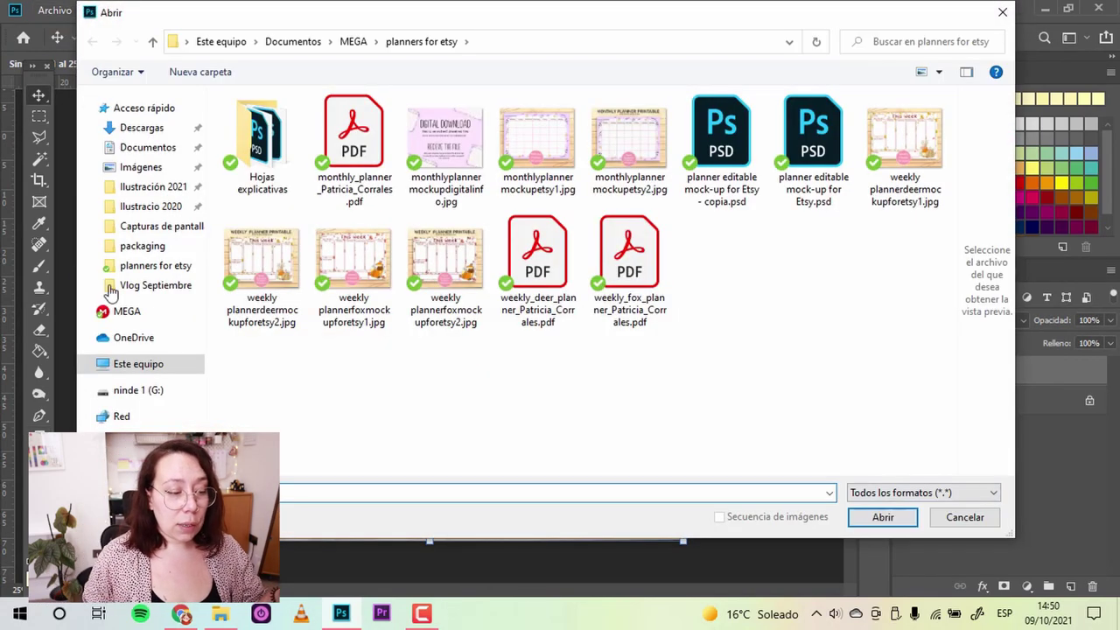
Open 'weekley planner fox.jpg' from the MEGA folder
{"action": "left_click", "coordinate": [125, 311]}
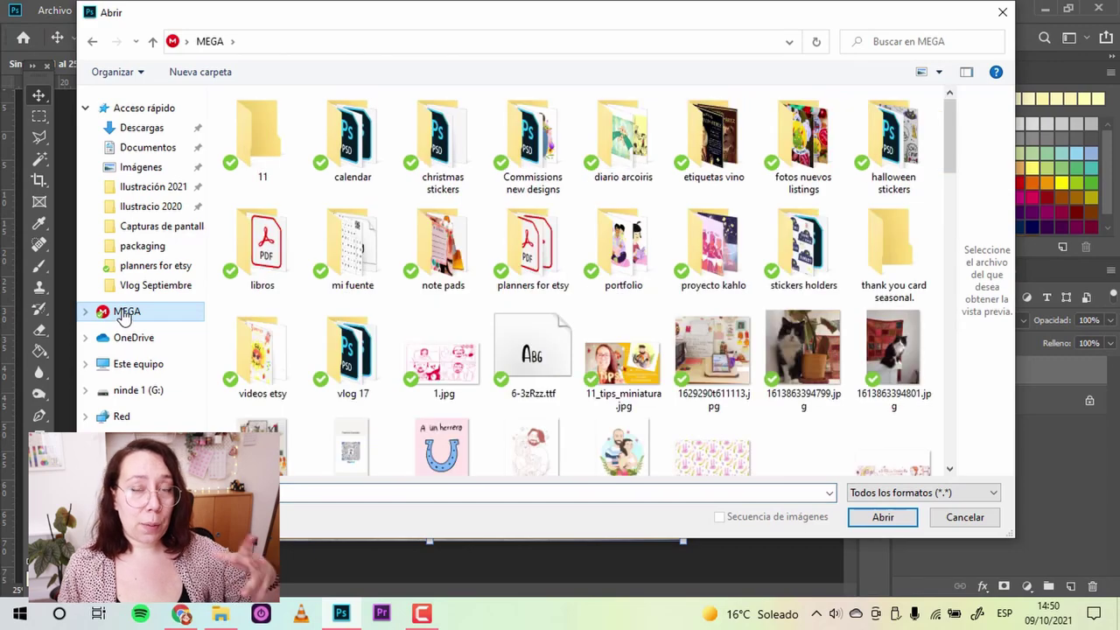
{"action": "scroll", "coordinate": [610, 372], "scroll_direction": "down", "scroll_amount": 3}
{"action": "scroll", "coordinate": [613, 385], "scroll_direction": "down", "scroll_amount": 3}
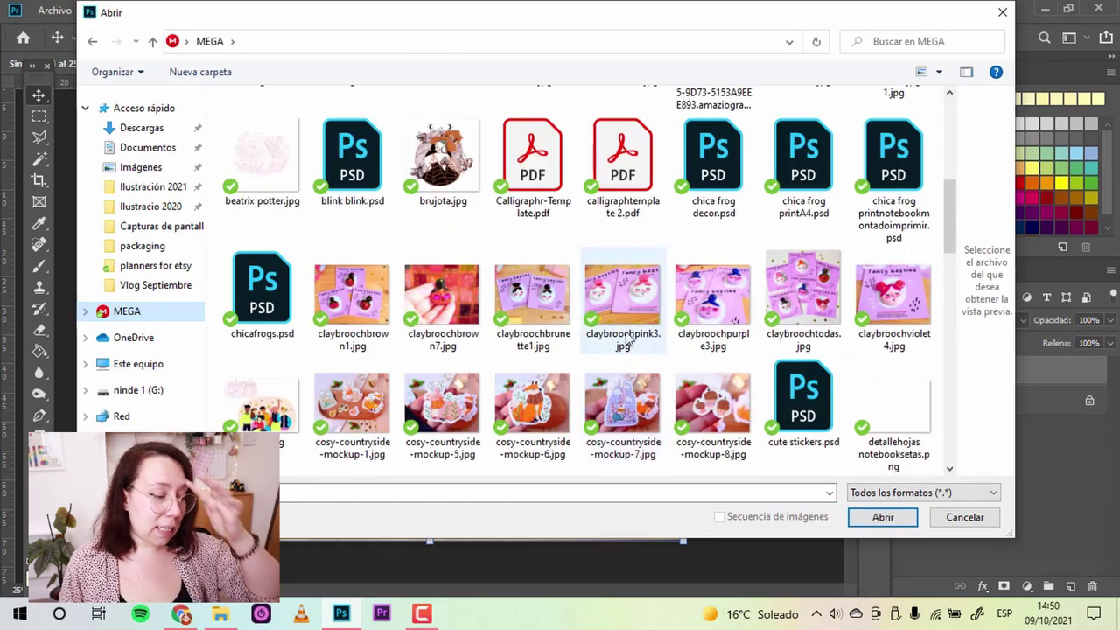
{"action": "scroll", "coordinate": [621, 350], "scroll_direction": "down", "scroll_amount": 5}
{"action": "scroll", "coordinate": [617, 332], "scroll_direction": "down", "scroll_amount": 2}
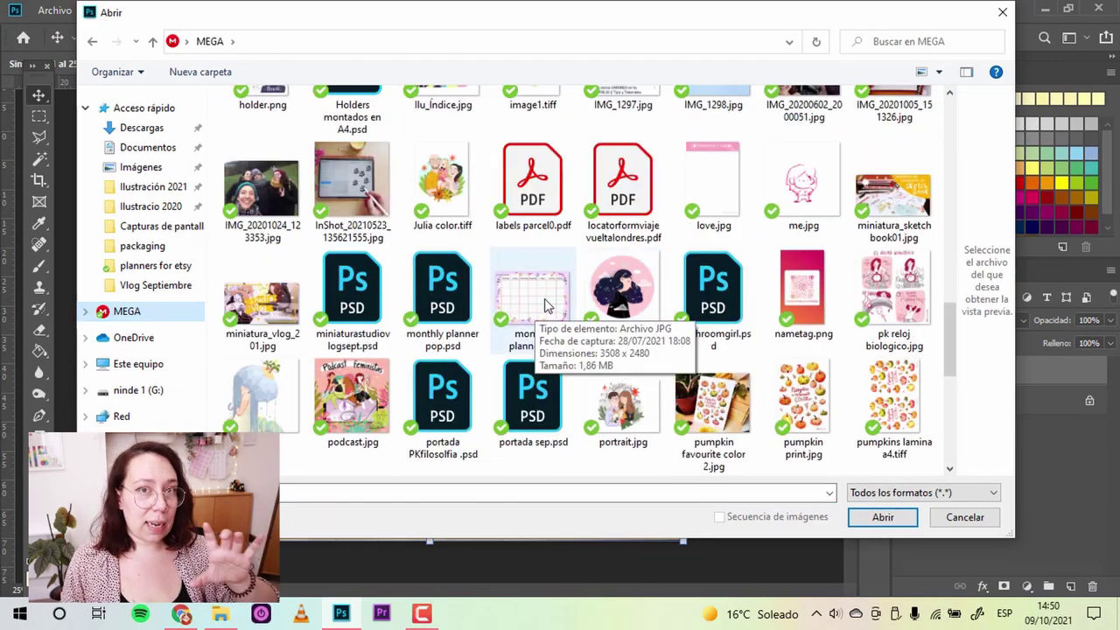
{"action": "scroll", "coordinate": [608, 342], "scroll_direction": "down", "scroll_amount": 3}
{"action": "scroll", "coordinate": [595, 349], "scroll_direction": "down", "scroll_amount": 3}
{"action": "left_click", "coordinate": [443, 324]}
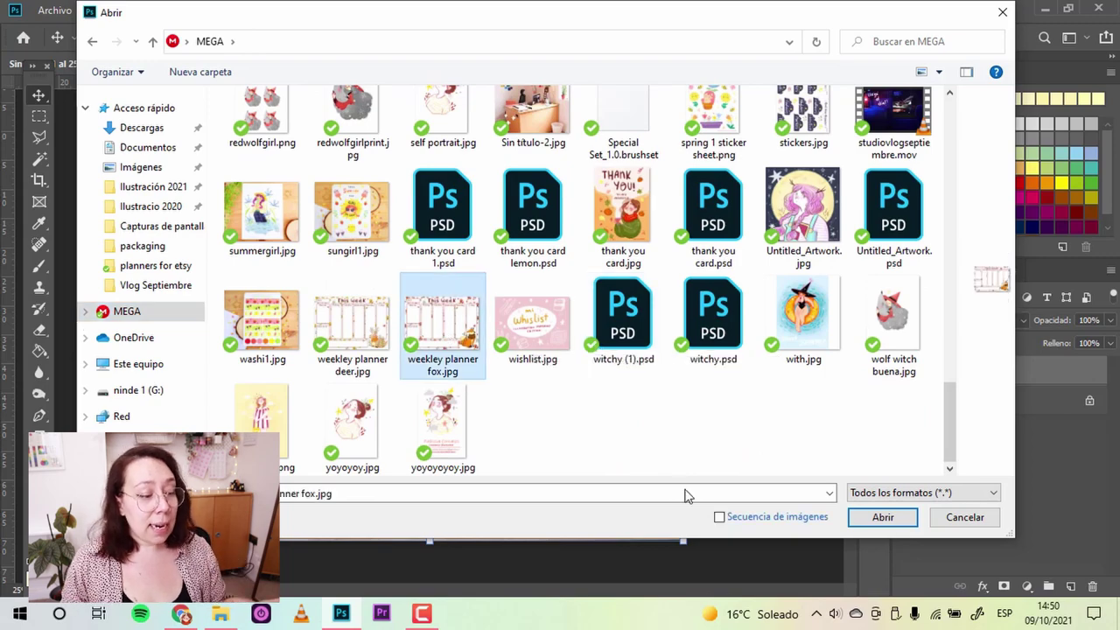
{"action": "left_click", "coordinate": [881, 518]}
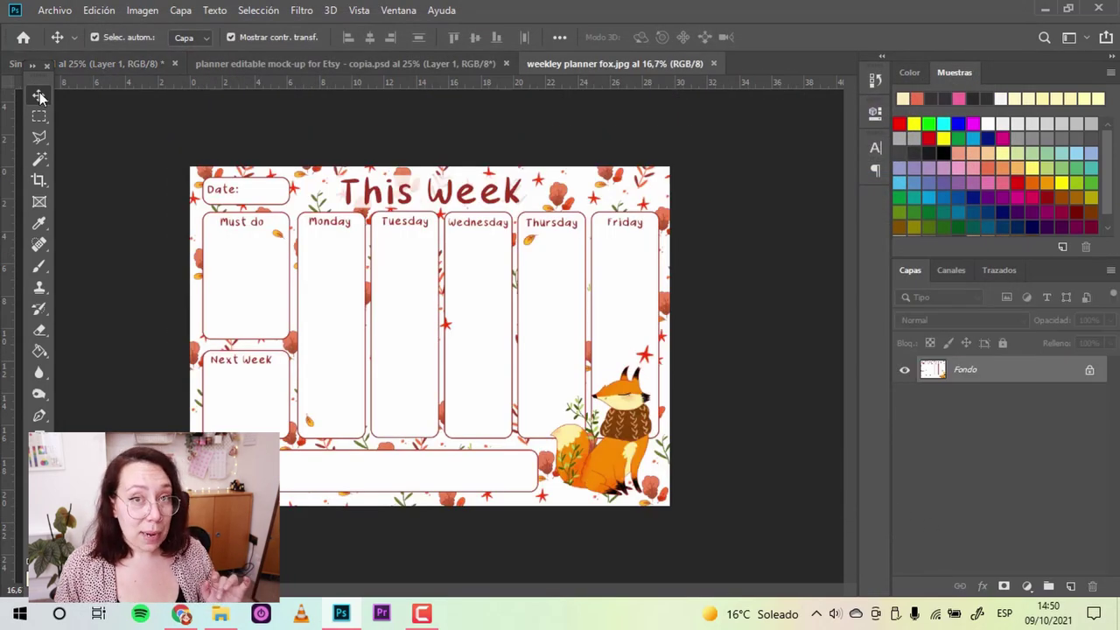
Drag the fox planner image into the wood document at full size
{"action": "left_click_drag", "start_coordinate": [749, 372], "coordinate": [420, 332]}
{"action": "key", "text": "ctrl+t"}
{"action": "left_click_drag", "start_coordinate": [784, 330], "coordinate": [677, 331]}
{"action": "key", "text": "ctrl+z"}
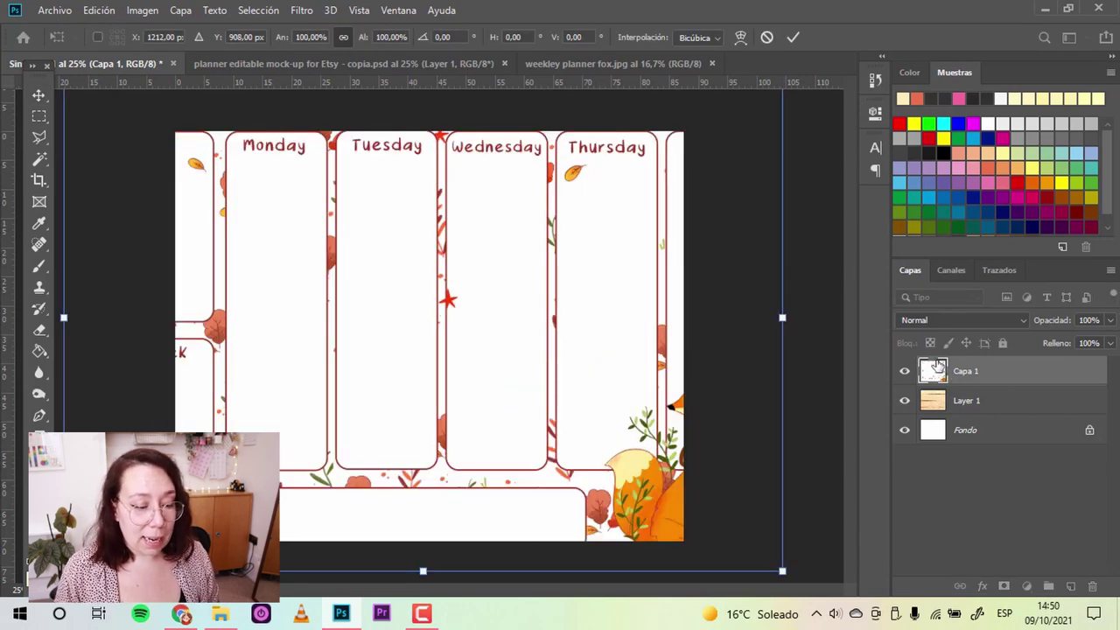
{"action": "key", "text": "Return"}
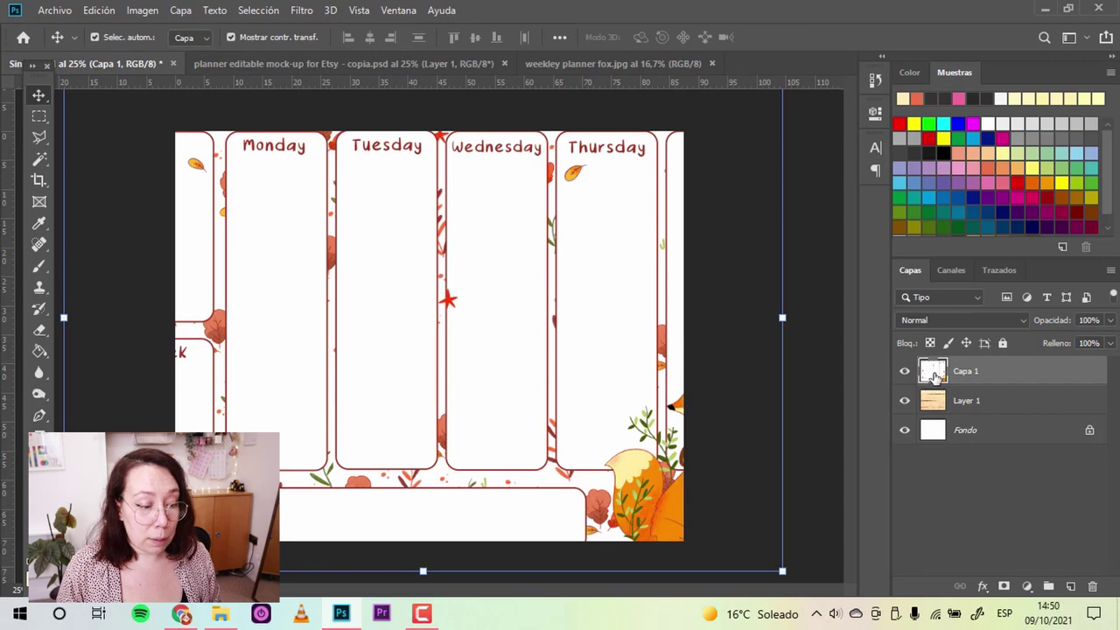
Convert Capa 1 to a smart object, scale it to about 59%, and nudge it onto the planks
{"action": "right_click", "coordinate": [974, 375]}
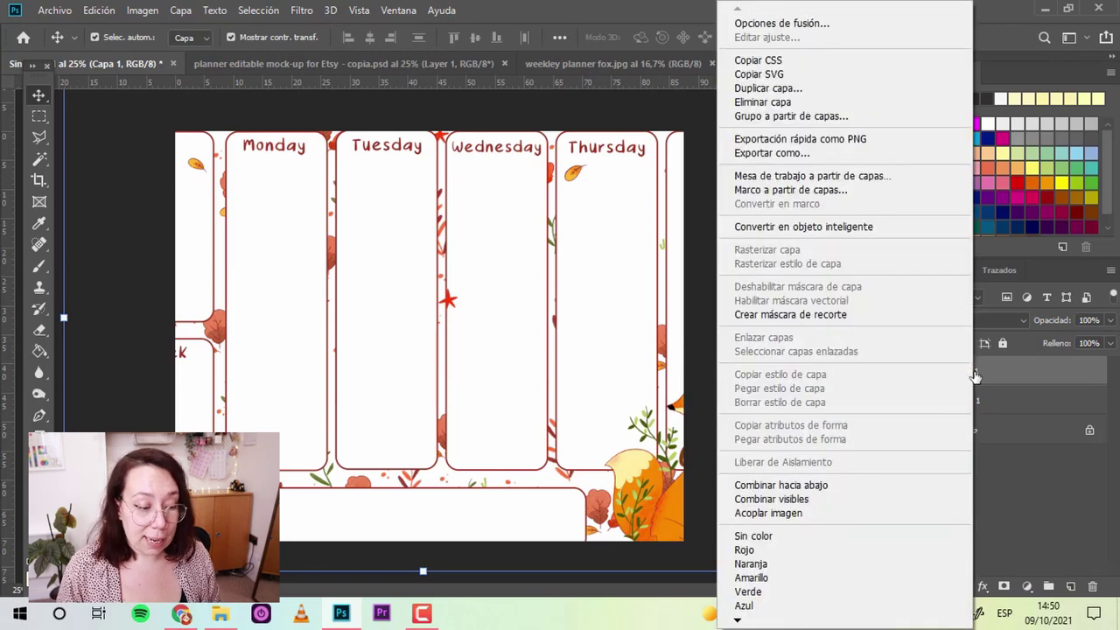
{"action": "left_click", "coordinate": [856, 227]}
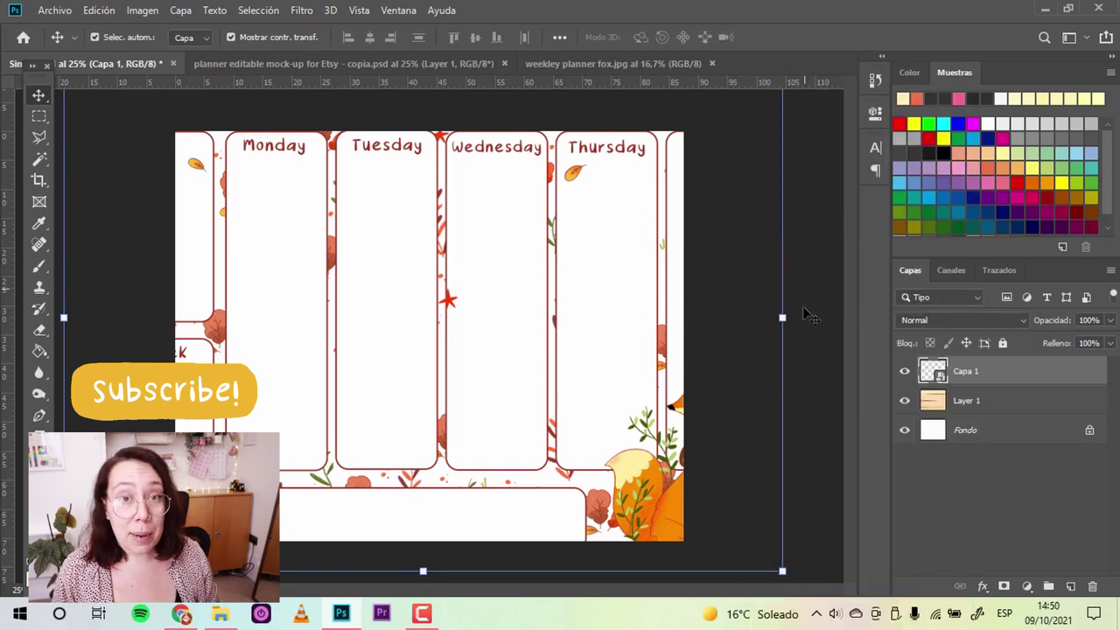
{"action": "key", "text": "ctrl+t"}
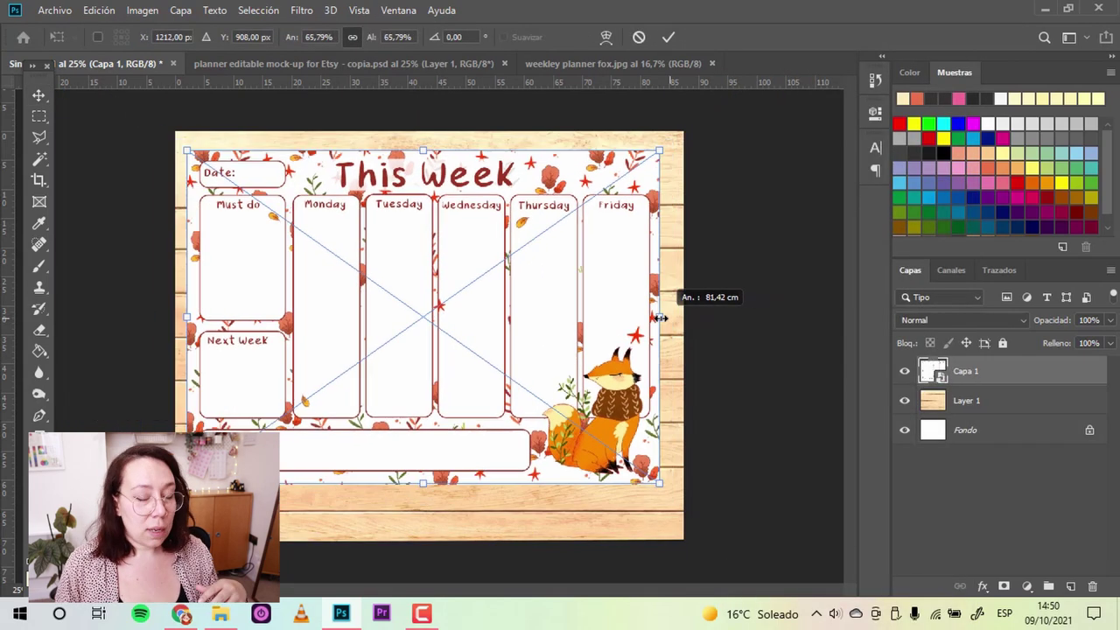
{"action": "left_click_drag", "start_coordinate": [704, 317], "coordinate": [642, 319]}
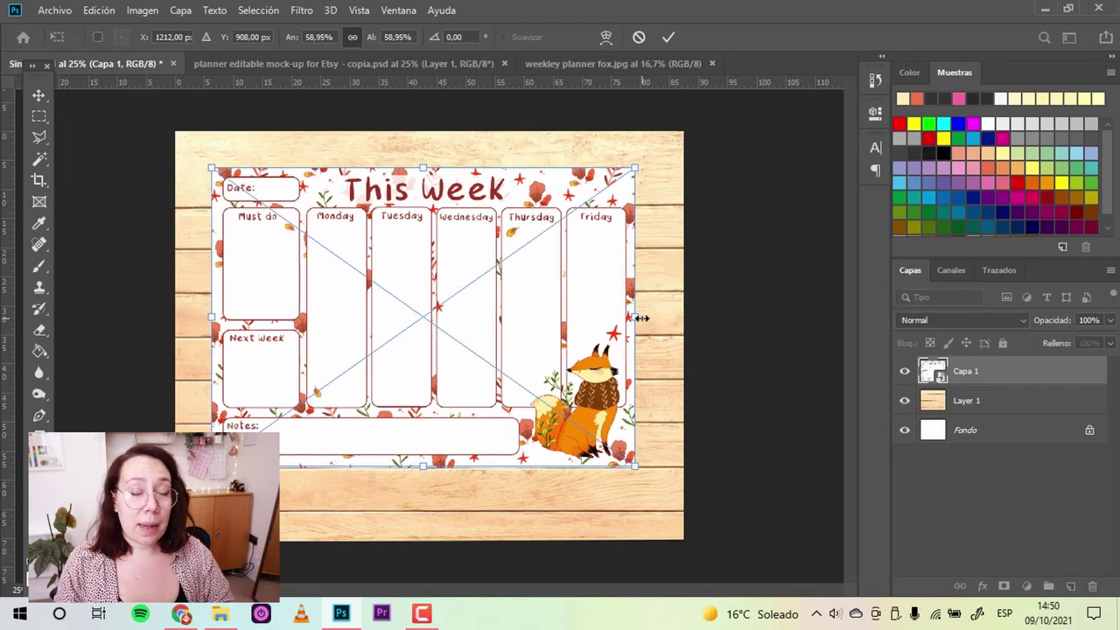
{"action": "key", "text": "Return"}
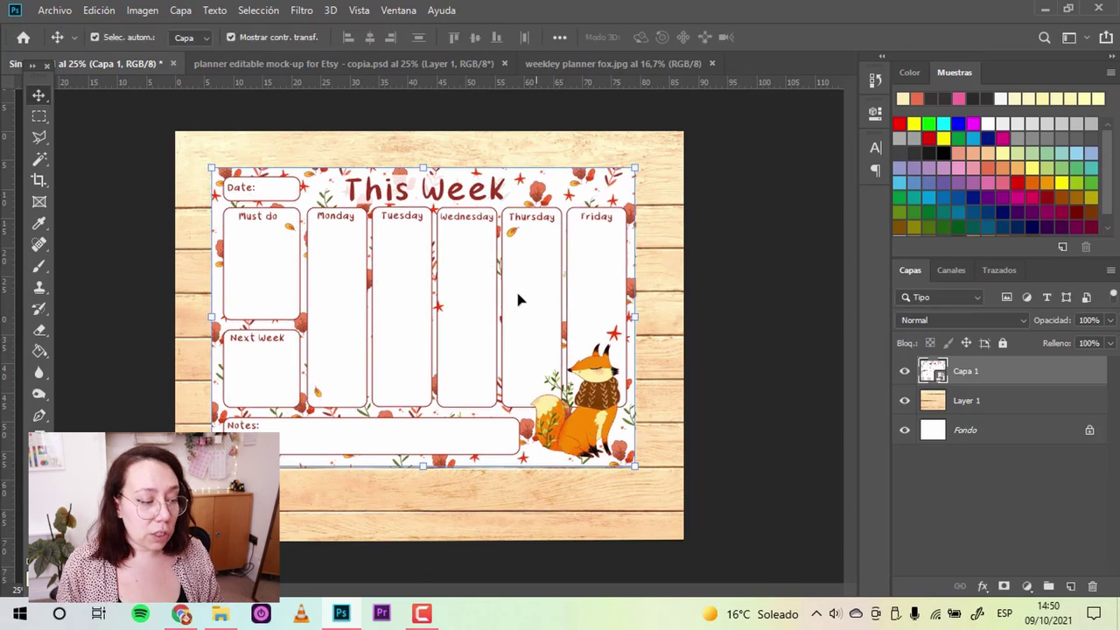
{"action": "left_click_drag", "start_coordinate": [512, 290], "coordinate": [495, 308]}
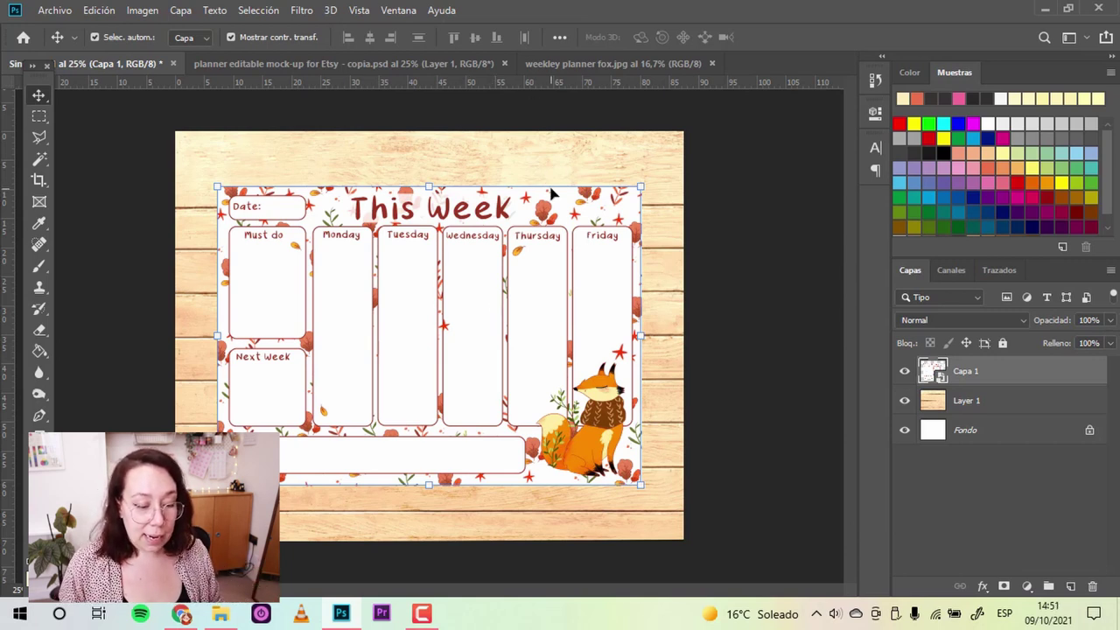
Shrink the planner to about 57% and add a Drop Shadow layer effect
{"action": "left_click_drag", "start_coordinate": [639, 187], "coordinate": [632, 193]}
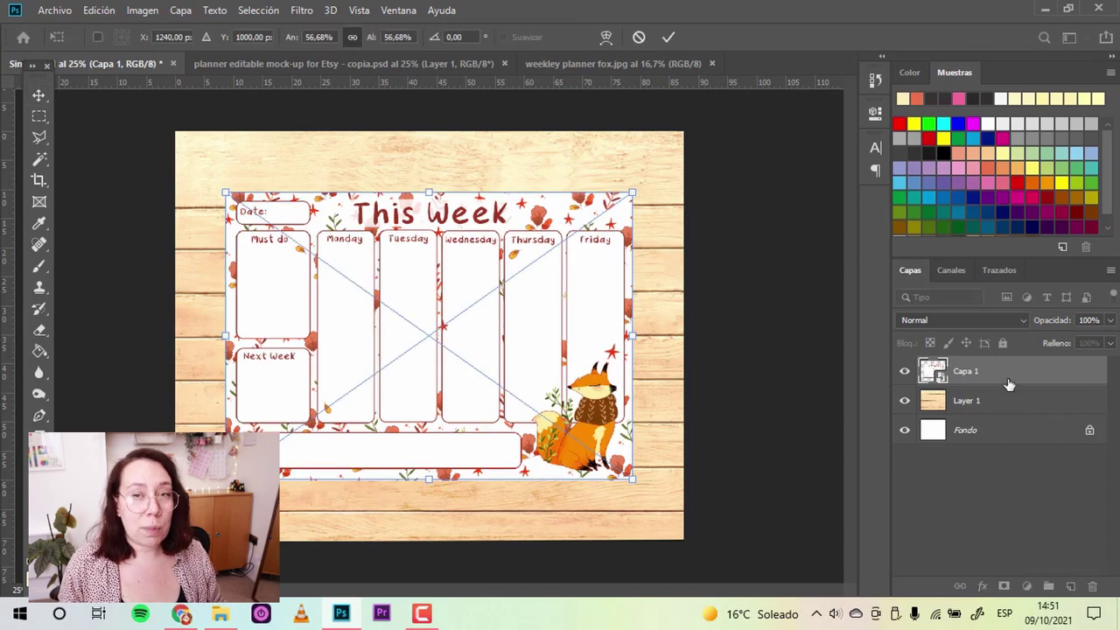
{"action": "key", "text": "Return"}
{"action": "left_click", "coordinate": [983, 586]}
{"action": "left_click", "coordinate": [989, 579]}
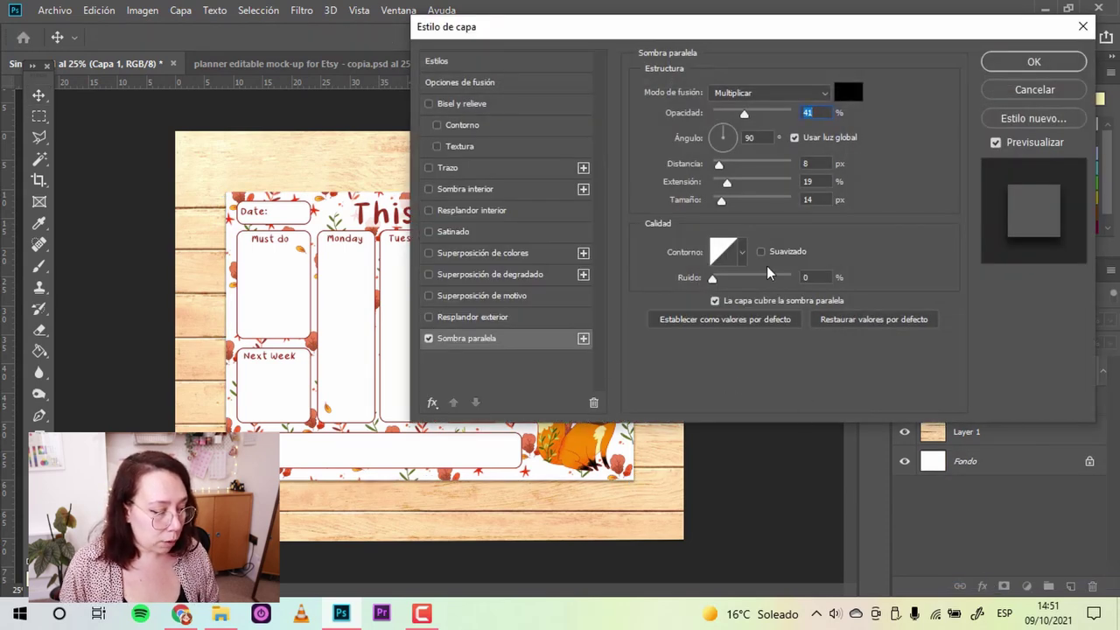
Set the shadow to 50% opacity, 38 distance, 33% spread, 49 px size, then hide it to compare
{"action": "left_click", "coordinate": [746, 114]}
{"action": "left_click_drag", "start_coordinate": [747, 114], "coordinate": [752, 115]}
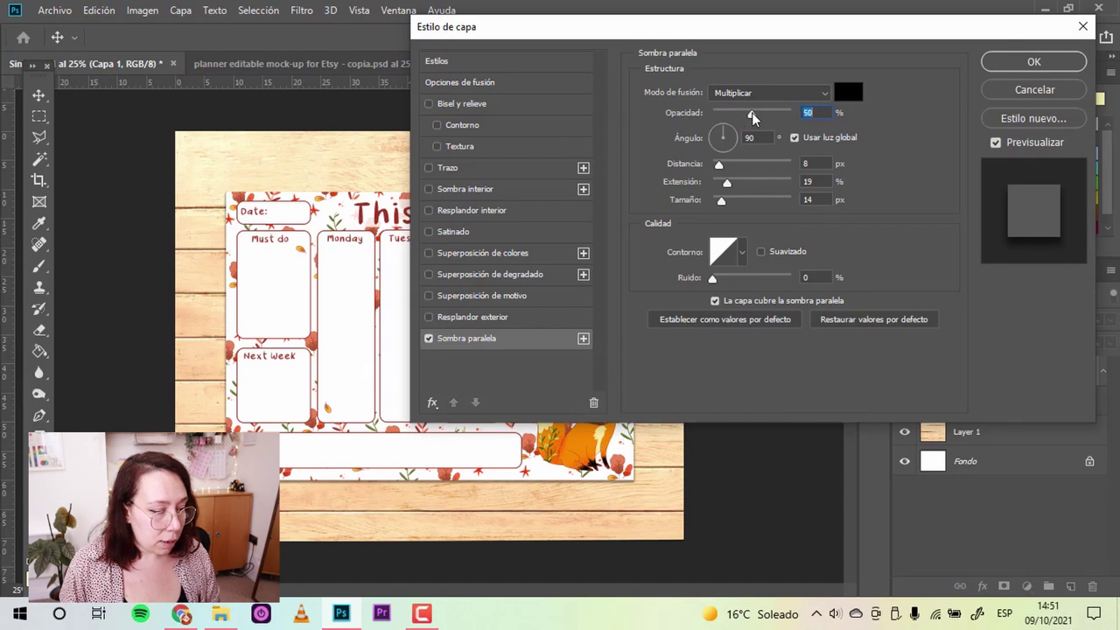
{"action": "mouse_move", "coordinate": [722, 168]}
{"action": "left_mouse_down"}
{"action": "mouse_move", "coordinate": [747, 168]}
{"action": "mouse_move", "coordinate": [732, 140]}
{"action": "left_mouse_up"}
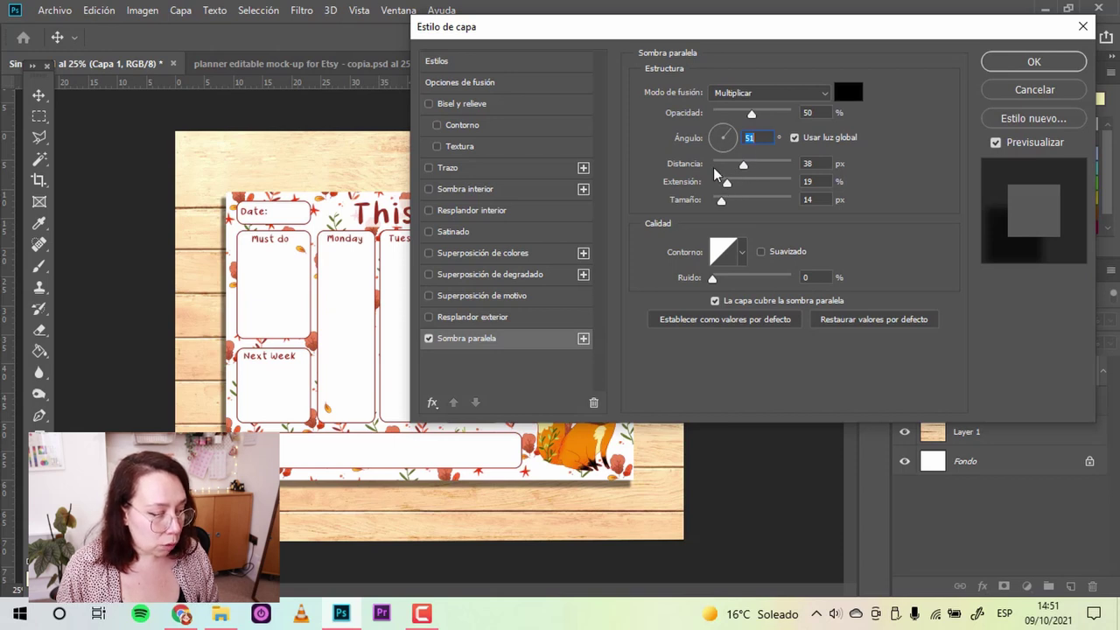
{"action": "mouse_move", "coordinate": [730, 186]}
{"action": "left_mouse_down"}
{"action": "mouse_move", "coordinate": [743, 185]}
{"action": "mouse_move", "coordinate": [732, 202]}
{"action": "left_mouse_up"}
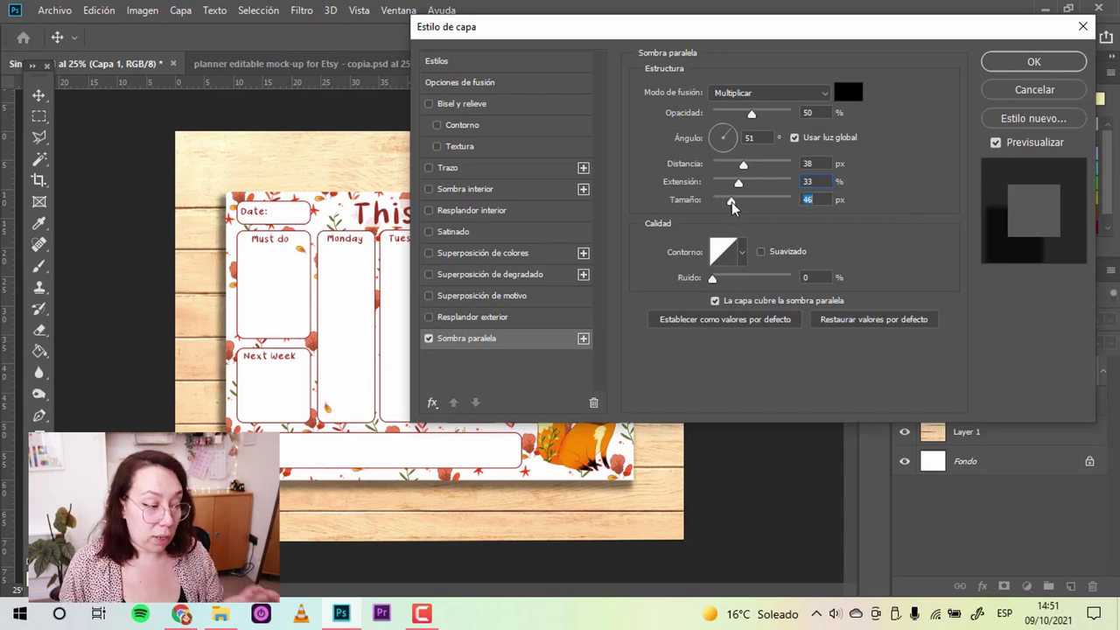
{"action": "left_click_drag", "start_coordinate": [731, 203], "coordinate": [737, 202]}
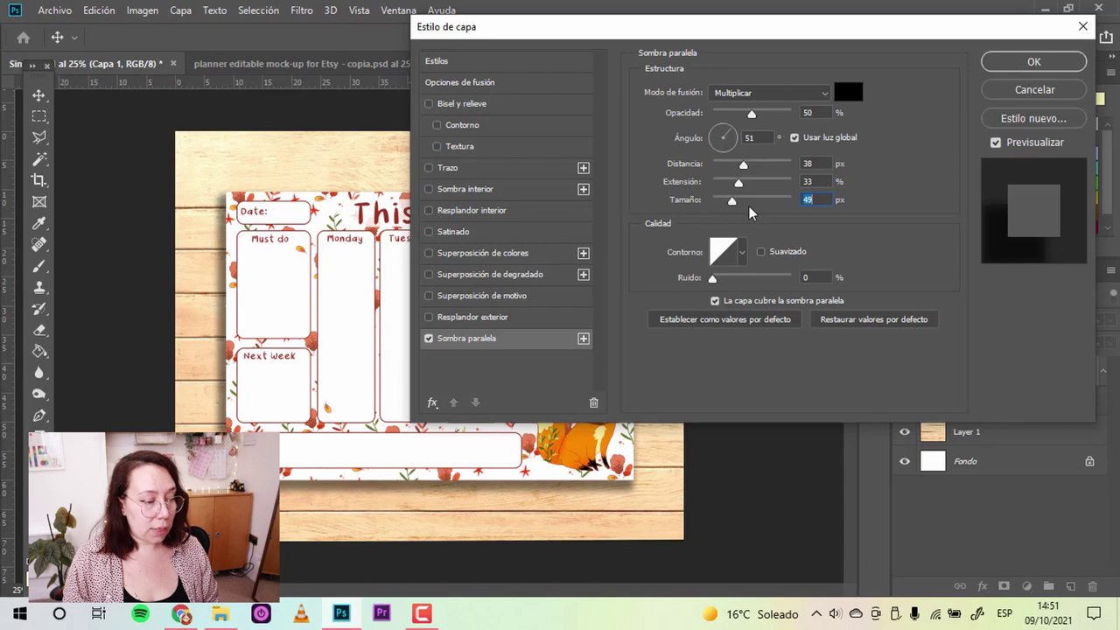
{"action": "left_click", "coordinate": [1029, 65]}
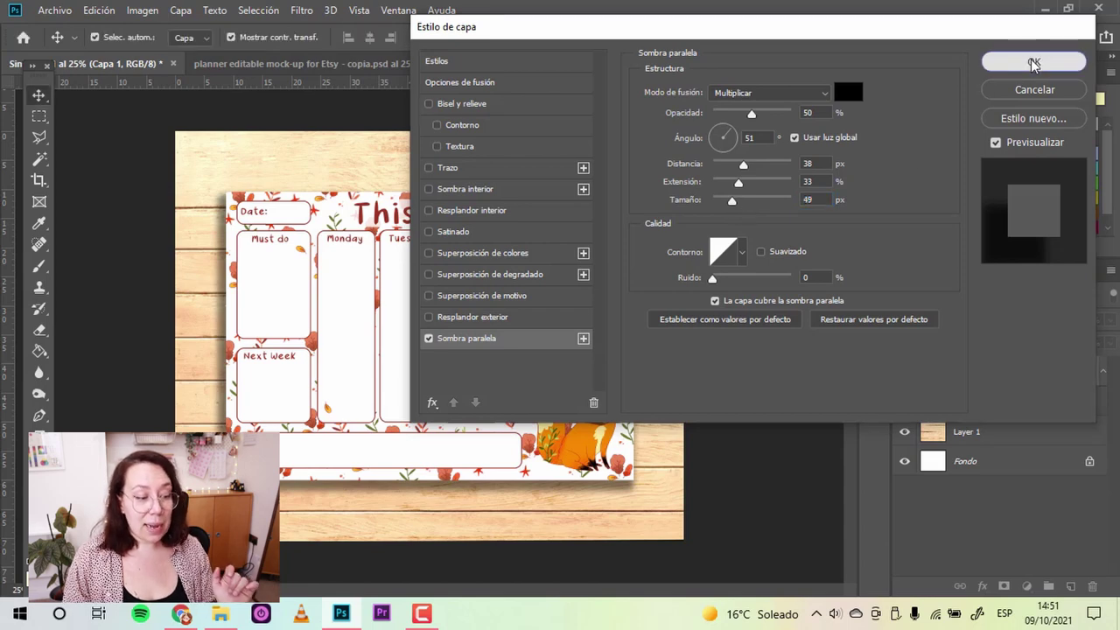
{"action": "left_click", "coordinate": [938, 393]}
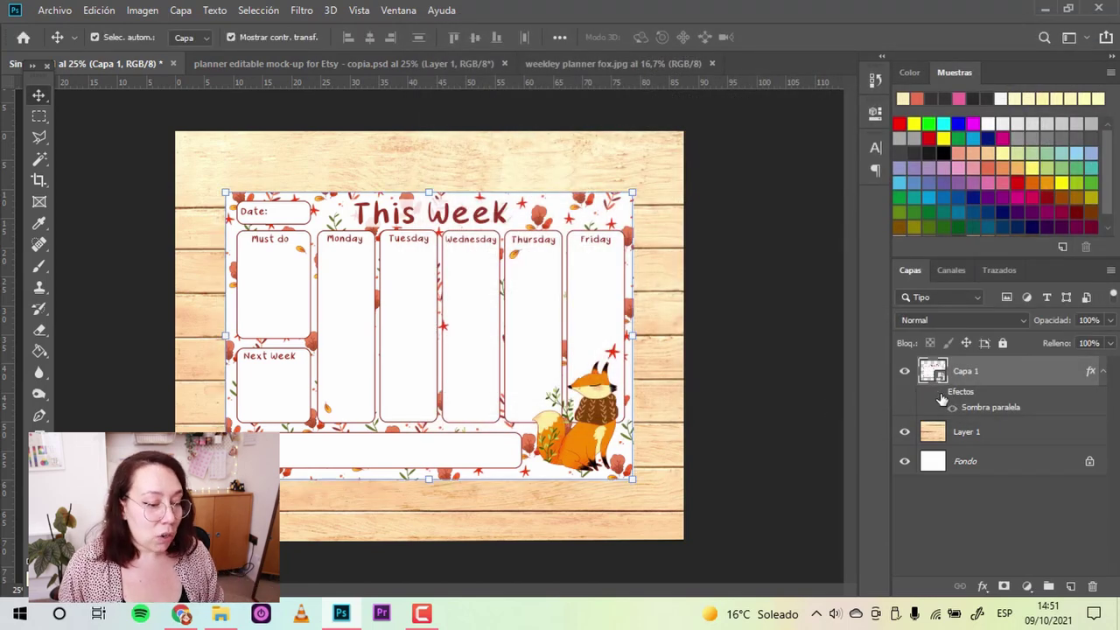
Show the planner's drop shadow again and switch to the Type tool
{"action": "left_click", "coordinate": [939, 395]}
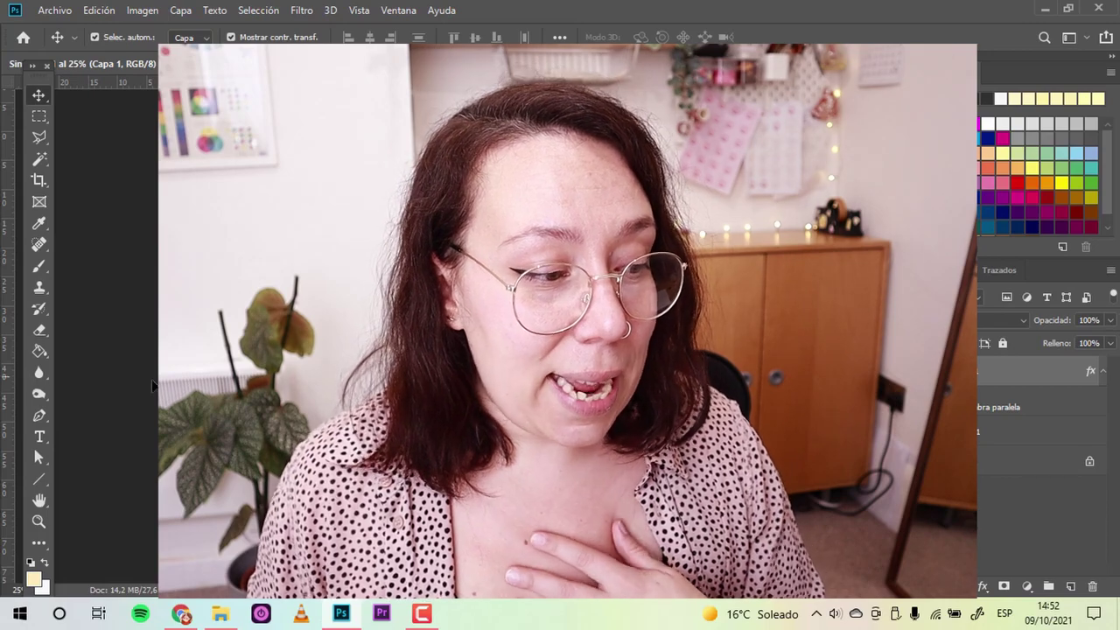
{"action": "key", "text": "t"}
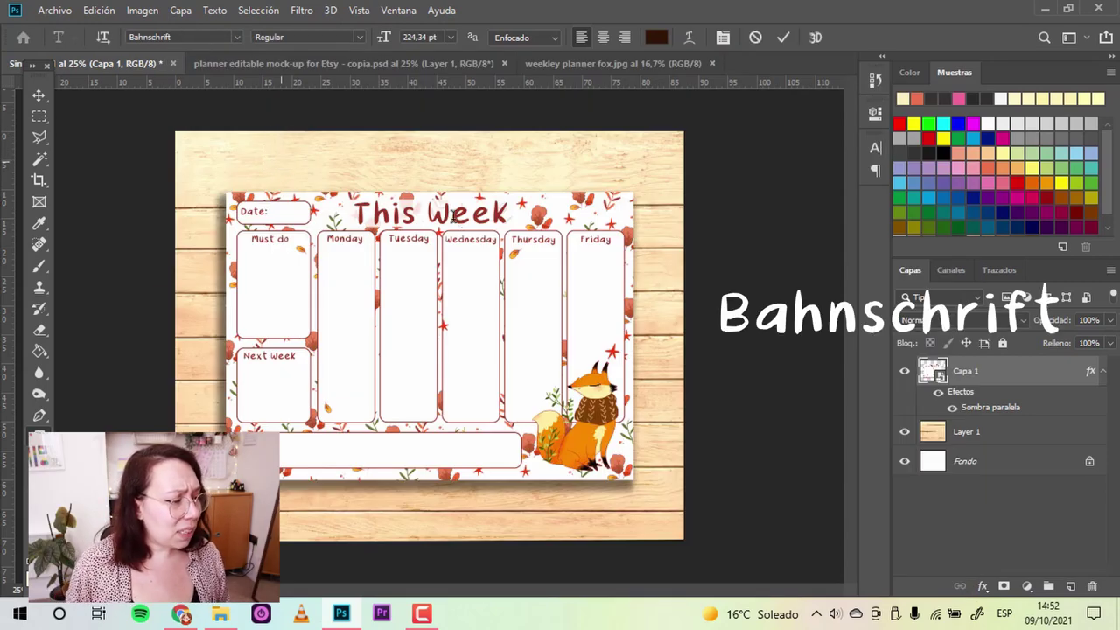
Add the 'WEEKLY PLANNER PRINTABLE' title above the planner, scale it onto the wood, and duplicate it
{"action": "left_click", "coordinate": [280, 160]}
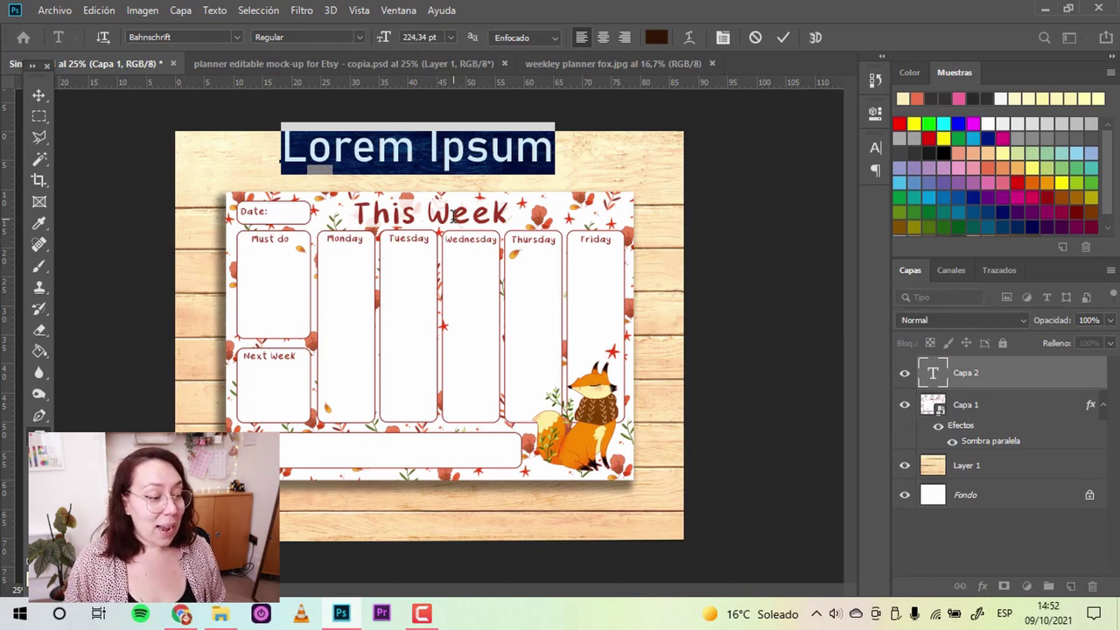
{"action": "type", "text": "Wee"}
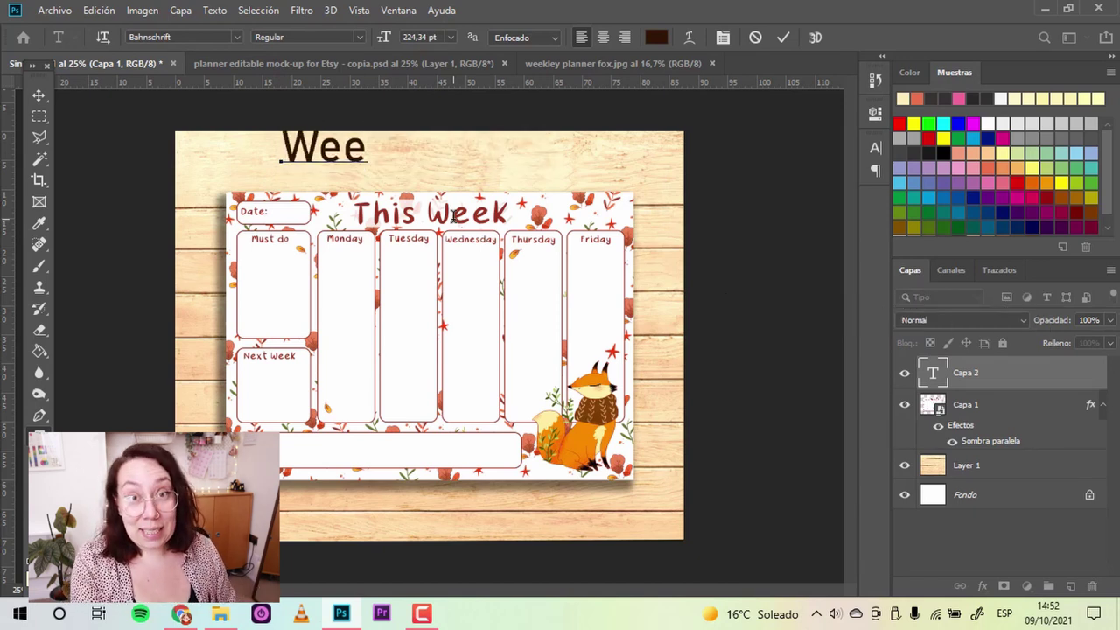
{"action": "type", "text": "kly"}
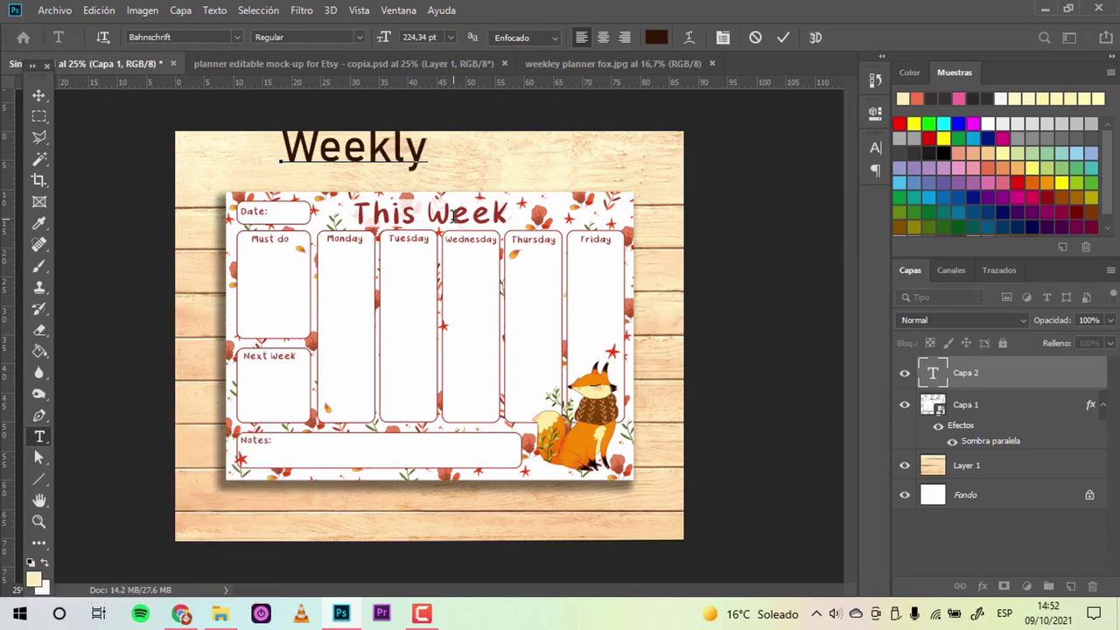
{"action": "type", "text": " Planner"}
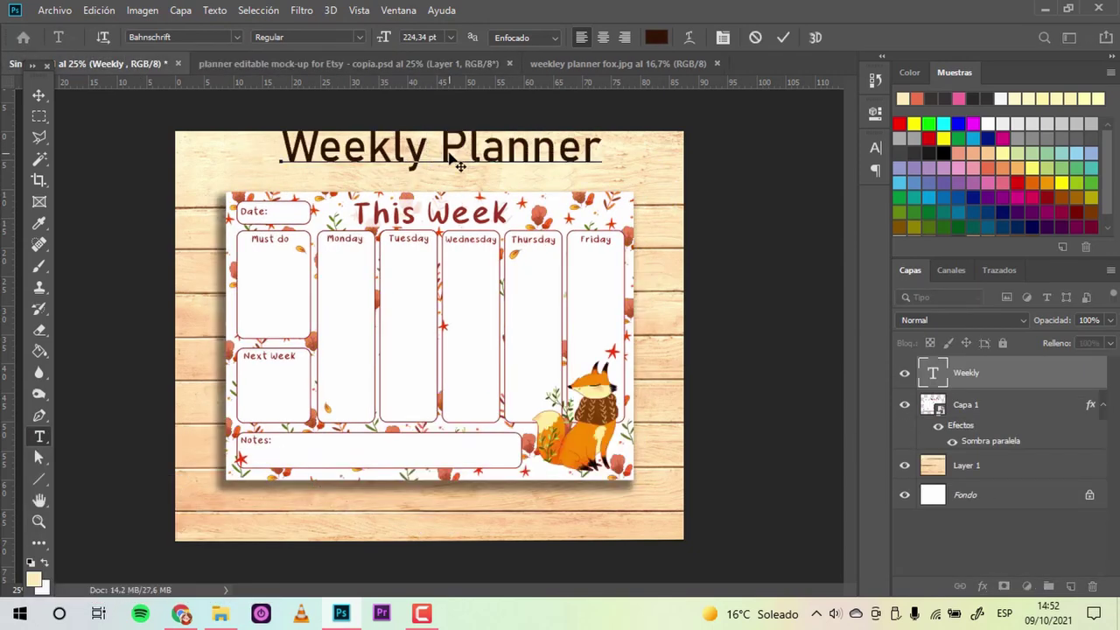
{"action": "type", "text": " Print"}
{"action": "key", "text": "ctrl+a"}
{"action": "key", "text": "ctrl+t"}
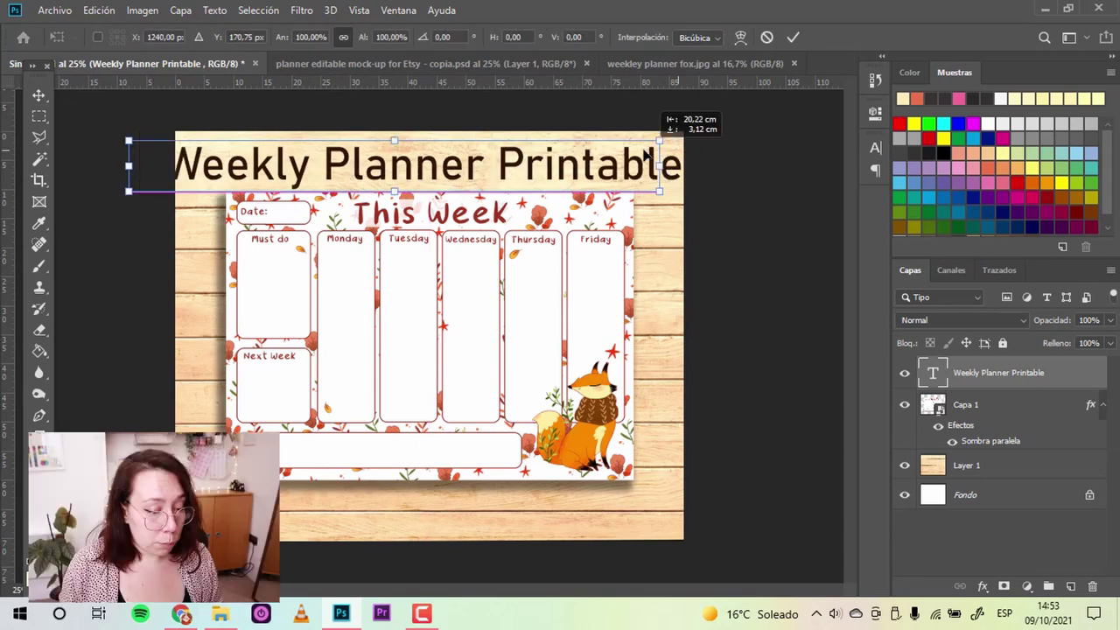
{"action": "mouse_move", "coordinate": [659, 140]}
{"action": "left_mouse_down"}
{"action": "mouse_move", "coordinate": [488, 158]}
{"action": "mouse_move", "coordinate": [520, 160]}
{"action": "left_mouse_up"}
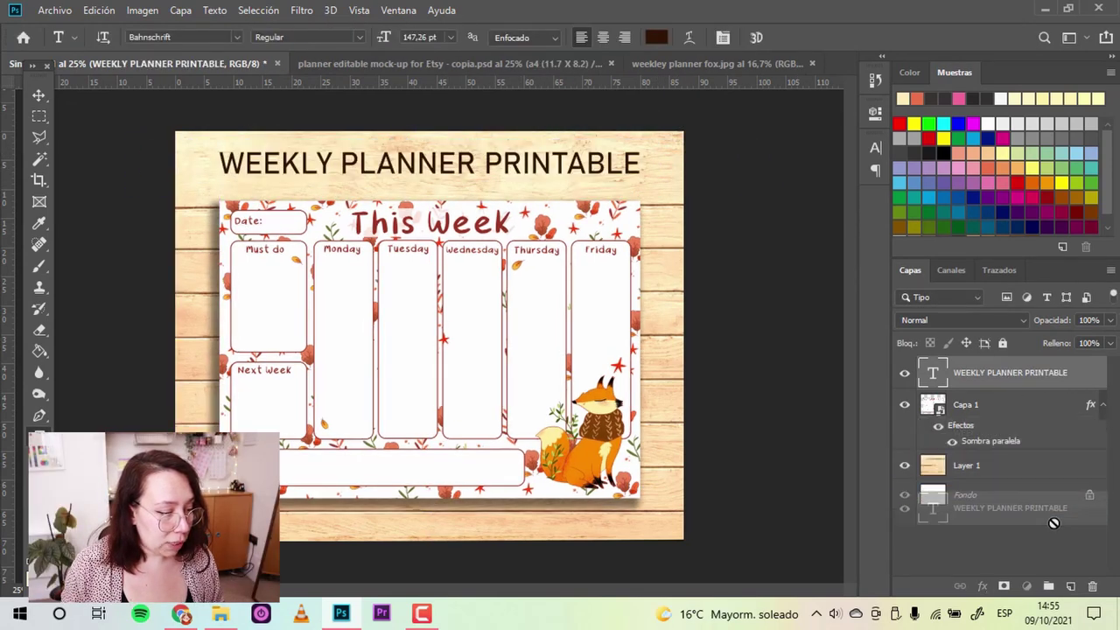
{"action": "key", "text": "ctrl+j"}
{"action": "left_click", "coordinate": [38, 96]}
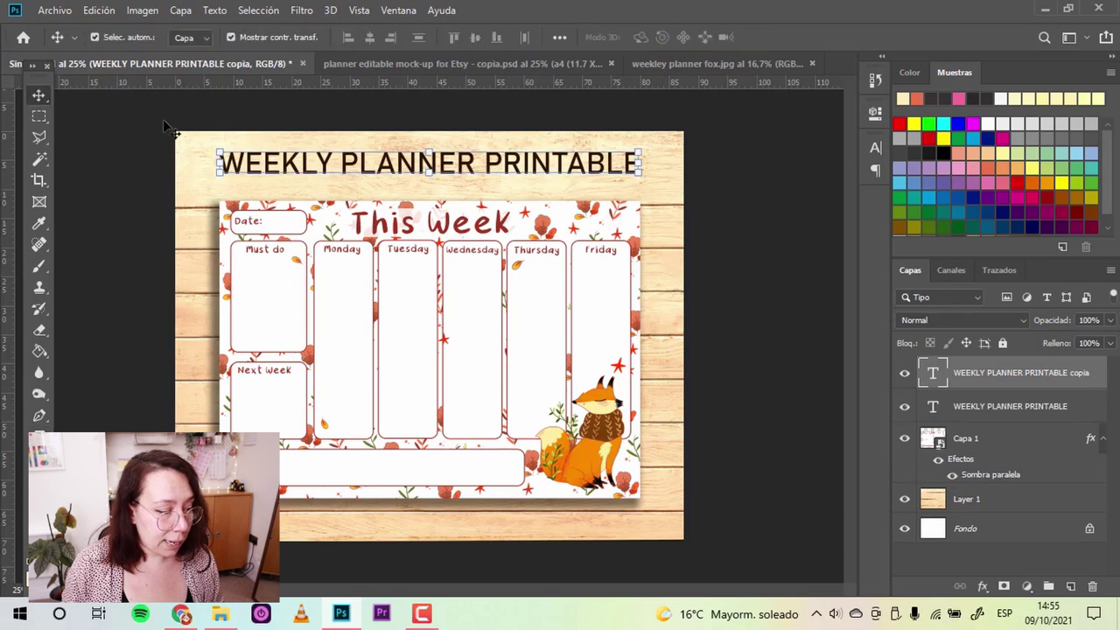
Shrink the title copy into the 'a4 (11.7 X 8.2) / a5 (8.2 X 5.8)' subtitle and draw a pink circle at the planner's bottom
{"action": "left_click_drag", "start_coordinate": [637, 151], "coordinate": [467, 191]}
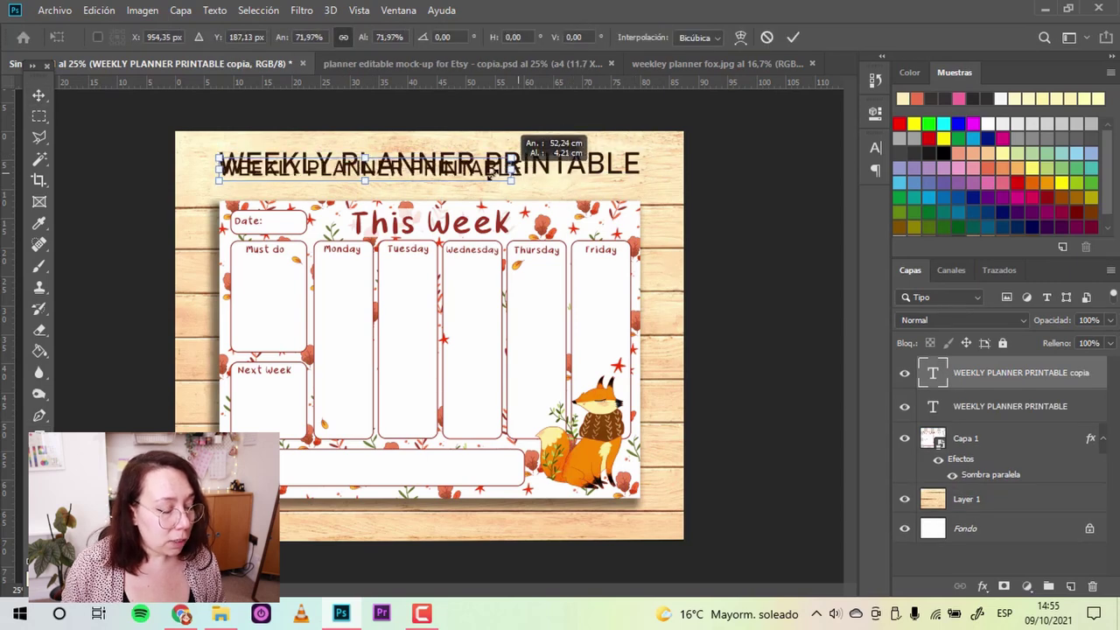
{"action": "mouse_move", "coordinate": [466, 190]}
{"action": "left_mouse_down"}
{"action": "mouse_move", "coordinate": [530, 199]}
{"action": "mouse_move", "coordinate": [506, 171]}
{"action": "mouse_move", "coordinate": [475, 173]}
{"action": "mouse_move", "coordinate": [527, 192]}
{"action": "left_mouse_up"}
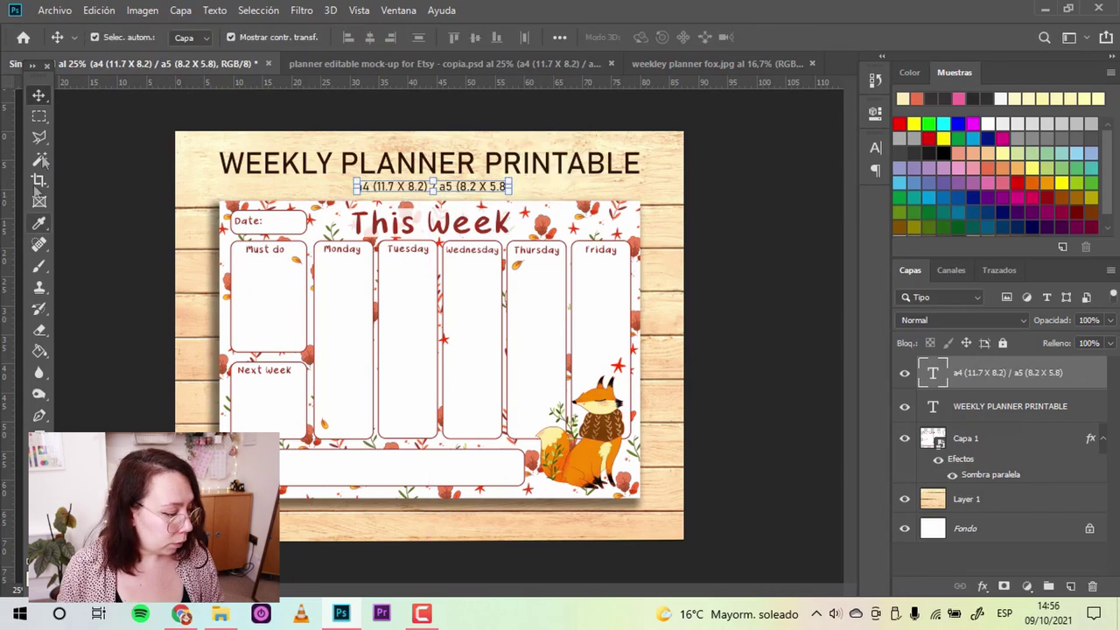
{"action": "right_click", "coordinate": [38, 116]}
{"action": "left_click", "coordinate": [96, 137]}
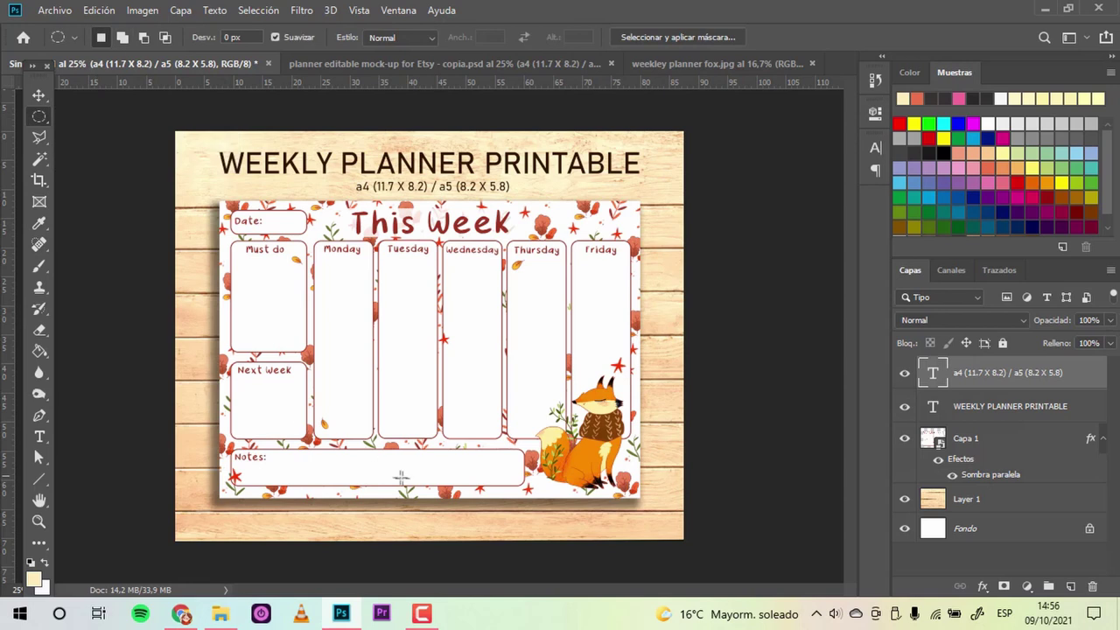
{"action": "left_click", "coordinate": [966, 438]}
{"action": "mouse_move", "coordinate": [379, 385]}
{"action": "left_mouse_down"}
{"action": "mouse_move", "coordinate": [488, 503]}
{"action": "mouse_move", "coordinate": [477, 516]}
{"action": "left_mouse_up"}
{"action": "key", "text": "alt+BackSpace"}
{"action": "key", "text": "ctrl+t"}
{"action": "left_click_drag", "start_coordinate": [729, 483], "coordinate": [1069, 584]}
Duplicate the pink circle, fill it white, and enlarge it into a white rim behind
{"action": "key", "text": "x"}
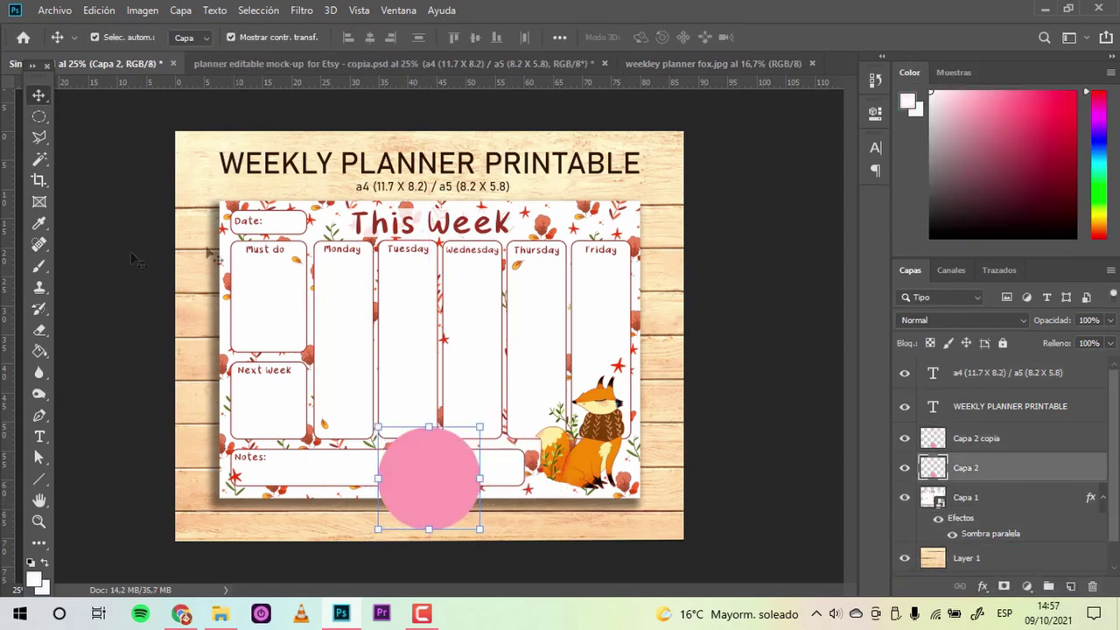
{"action": "key", "text": "g"}
{"action": "key", "text": "v"}
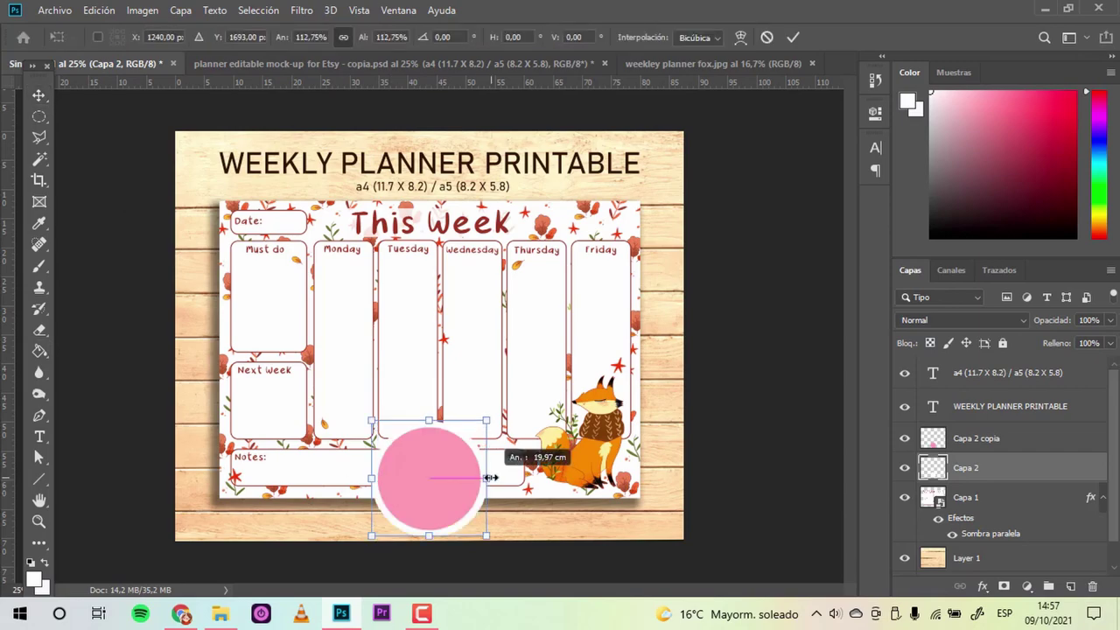
{"action": "scroll", "coordinate": [445, 493], "scroll_direction": "up", "scroll_amount": 1}
{"action": "scroll", "coordinate": [490, 503], "scroll_direction": "up", "scroll_amount": 2}
{"action": "left_click_drag", "start_coordinate": [573, 506], "coordinate": [565, 505]}
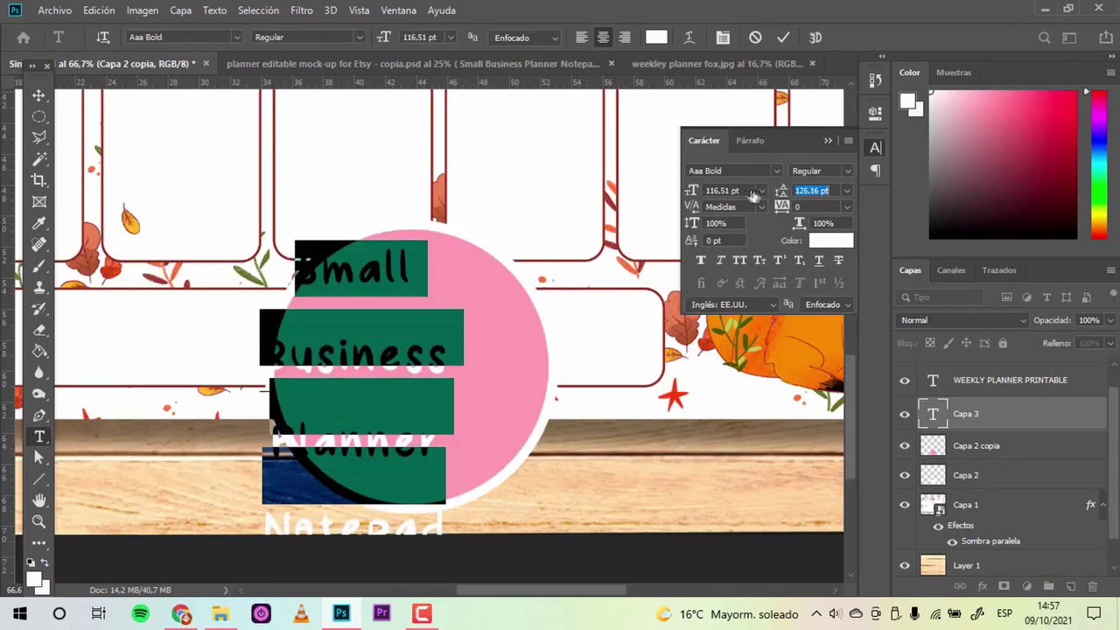
Tighten the leading of the white 'Small Business Planner Notepad' badge text, centre it, and zoom out
{"action": "left_click_drag", "start_coordinate": [752, 196], "coordinate": [723, 198]}
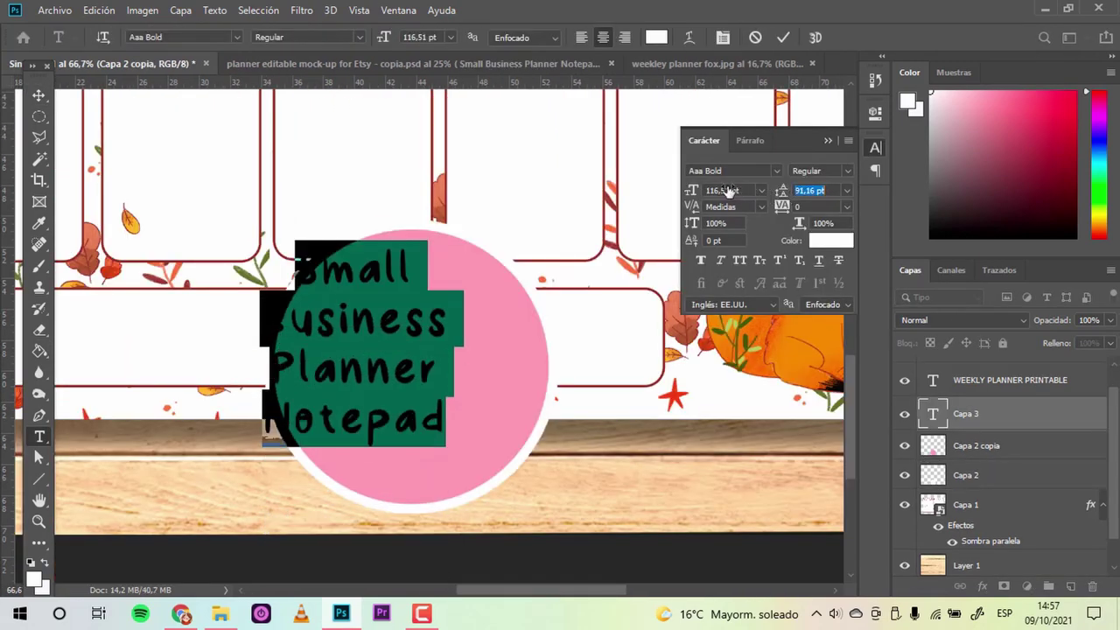
{"action": "left_click", "coordinate": [39, 94]}
{"action": "left_click_drag", "start_coordinate": [458, 339], "coordinate": [449, 339]}
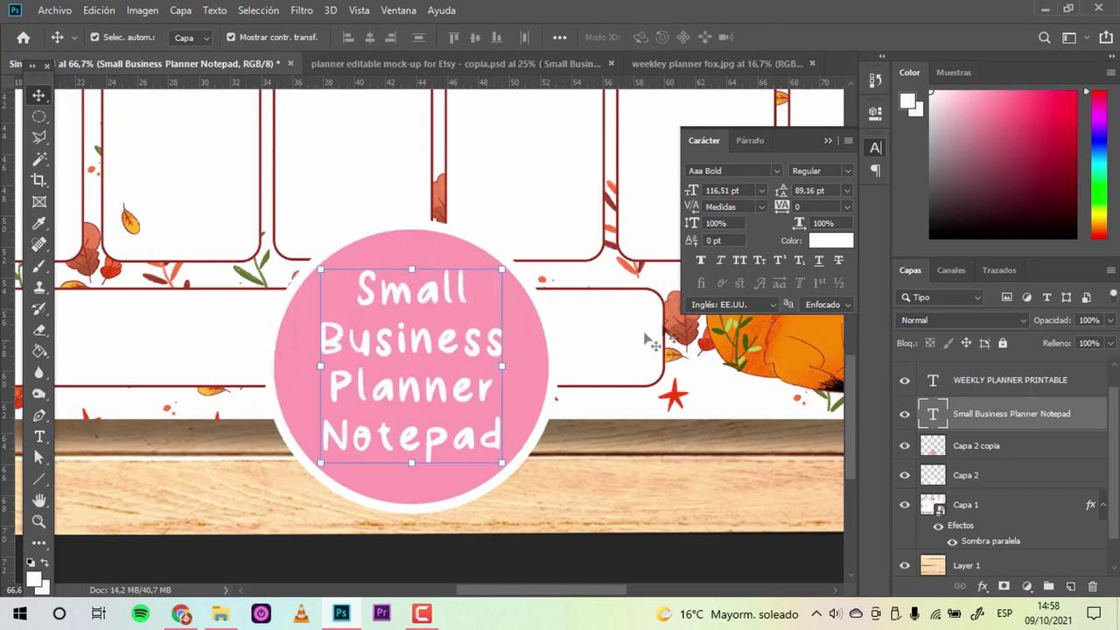
{"action": "left_click", "coordinate": [830, 141]}
{"action": "key", "text": "ctrl+0"}
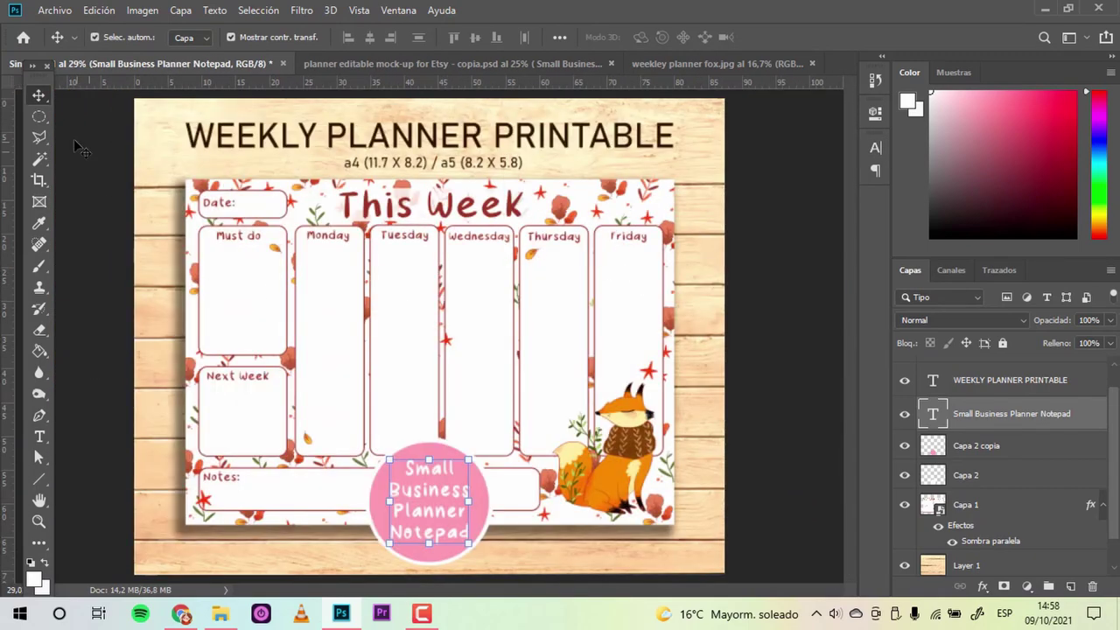
Start a Save As in the planners folder with JPEG as the file format
{"action": "left_click", "coordinate": [49, 8]}
{"action": "left_click", "coordinate": [54, 13]}
{"action": "left_click", "coordinate": [56, 14]}
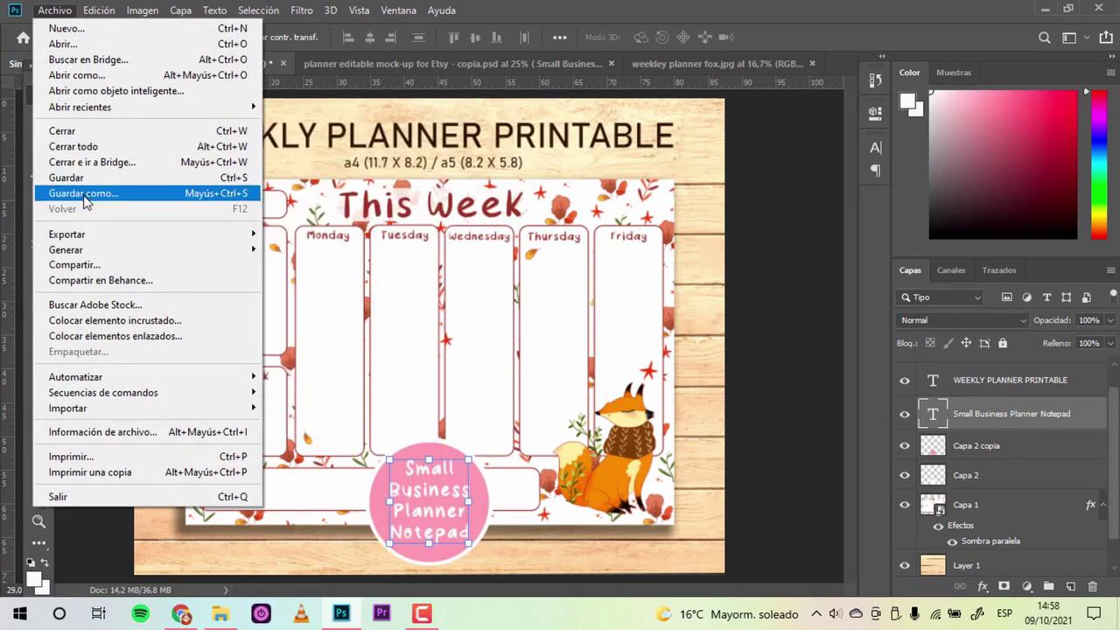
{"action": "left_click", "coordinate": [83, 194]}
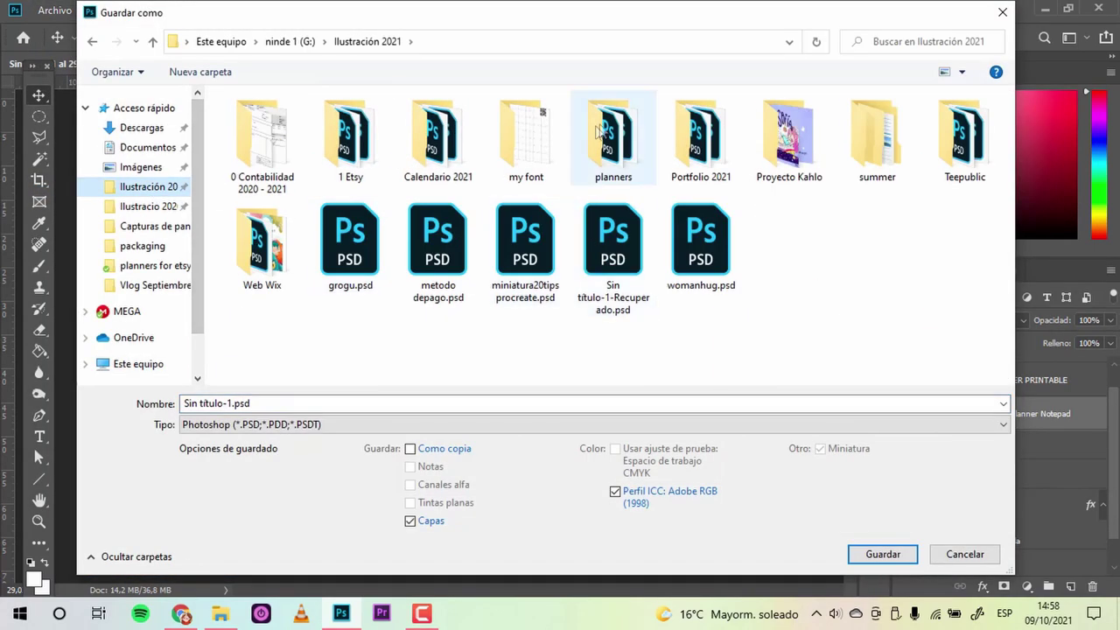
{"action": "double_click", "coordinate": [613, 145]}
{"action": "left_click", "coordinate": [267, 424]}
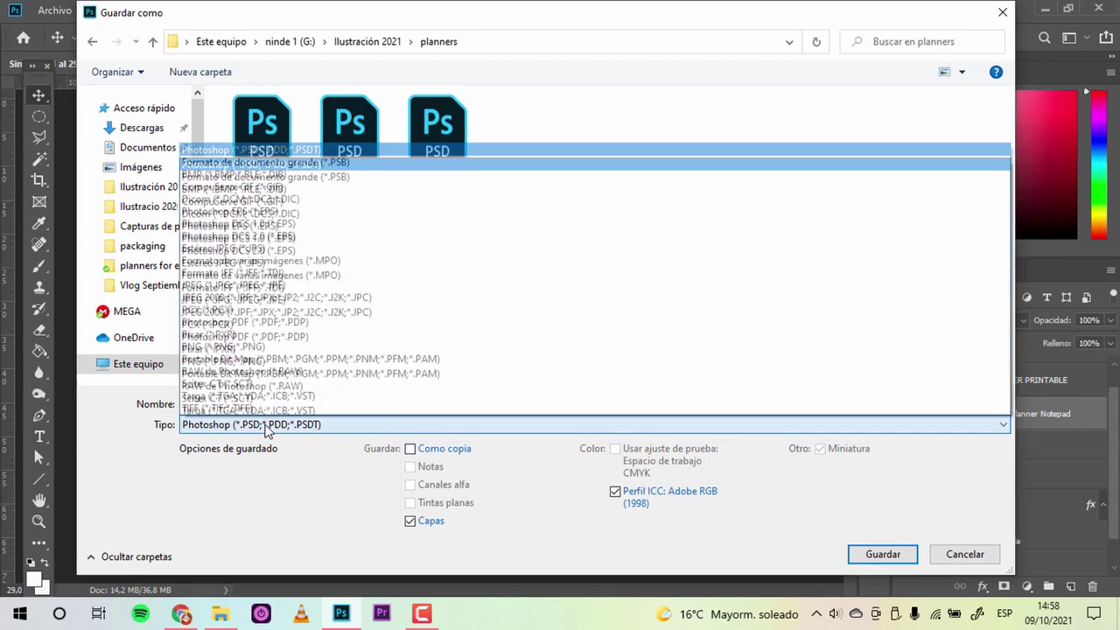
{"action": "left_click", "coordinate": [253, 354]}
Name the file 'weeklyplannerfox' and save it
{"action": "left_click_drag", "start_coordinate": [232, 408], "coordinate": [182, 404]}
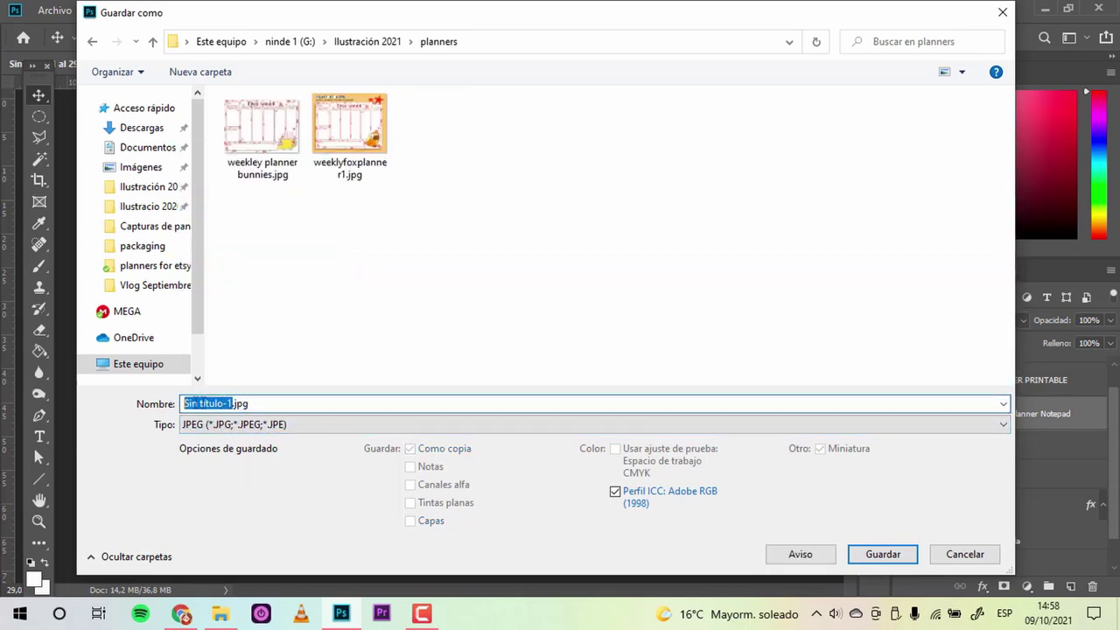
{"action": "type", "text": "weekle"}
{"action": "key", "text": "BackSpace"}
{"action": "type", "text": "yplannerfox"}
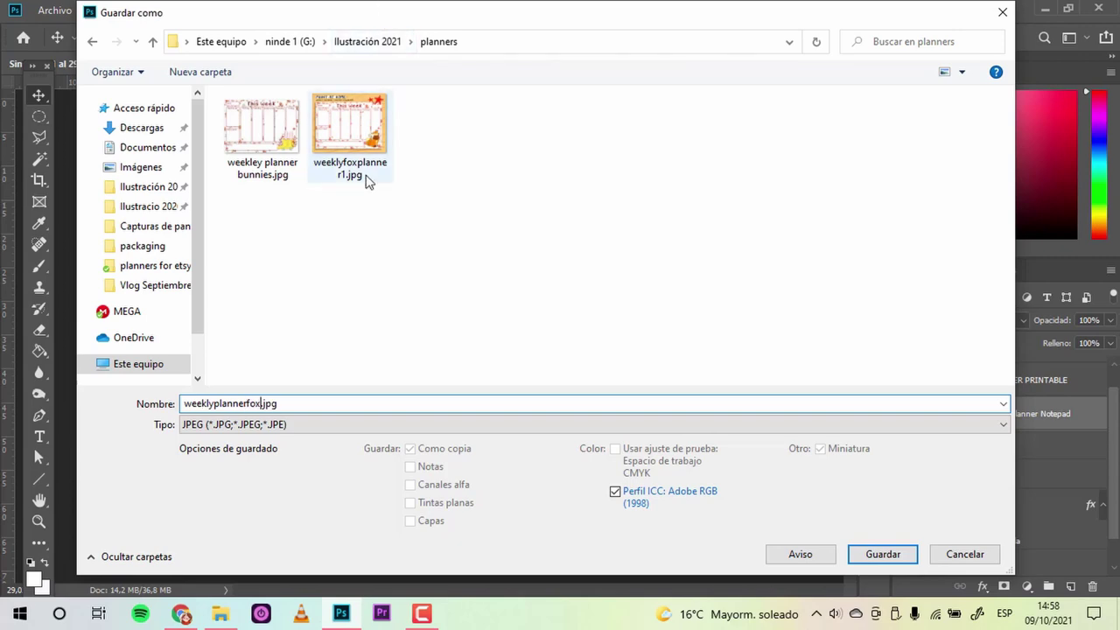
{"action": "left_click", "coordinate": [882, 554]}
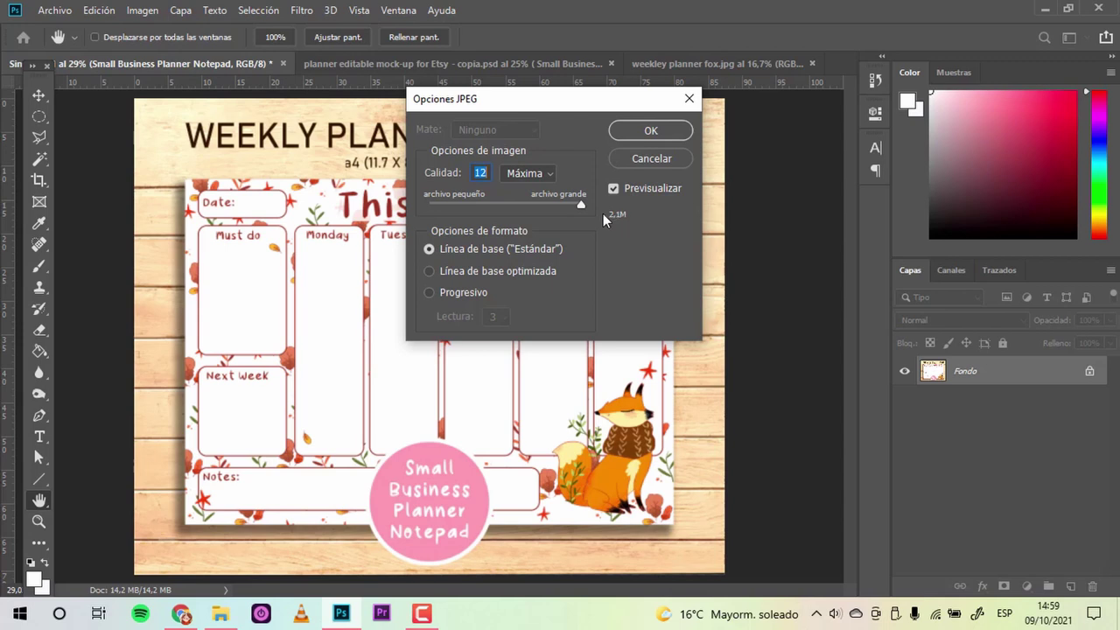
Adjust the JPEG Options quality slider up to 10
{"action": "left_click", "coordinate": [532, 203]}
{"action": "left_click_drag", "start_coordinate": [534, 202], "coordinate": [541, 206]}
{"action": "left_click_drag", "start_coordinate": [549, 204], "coordinate": [546, 205]}
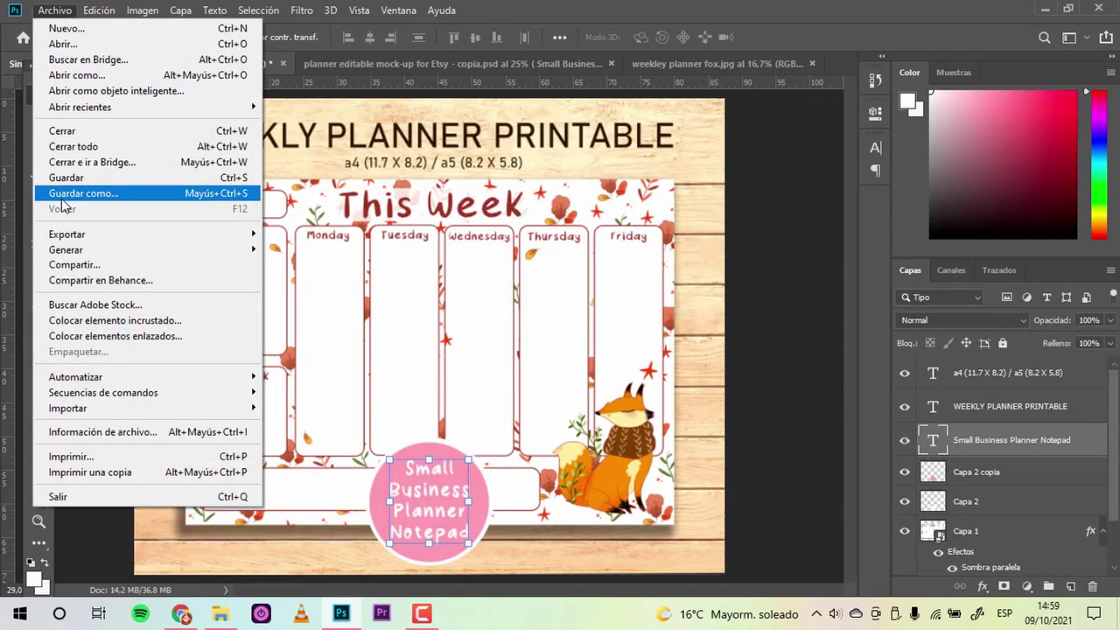
Export the mockup via Save for Web as a quality-74 JPEG named weeklyplannerfox1.jpg in planners
{"action": "mouse_move", "coordinate": [67, 234]}
{"action": "left_click", "coordinate": [302, 297]}
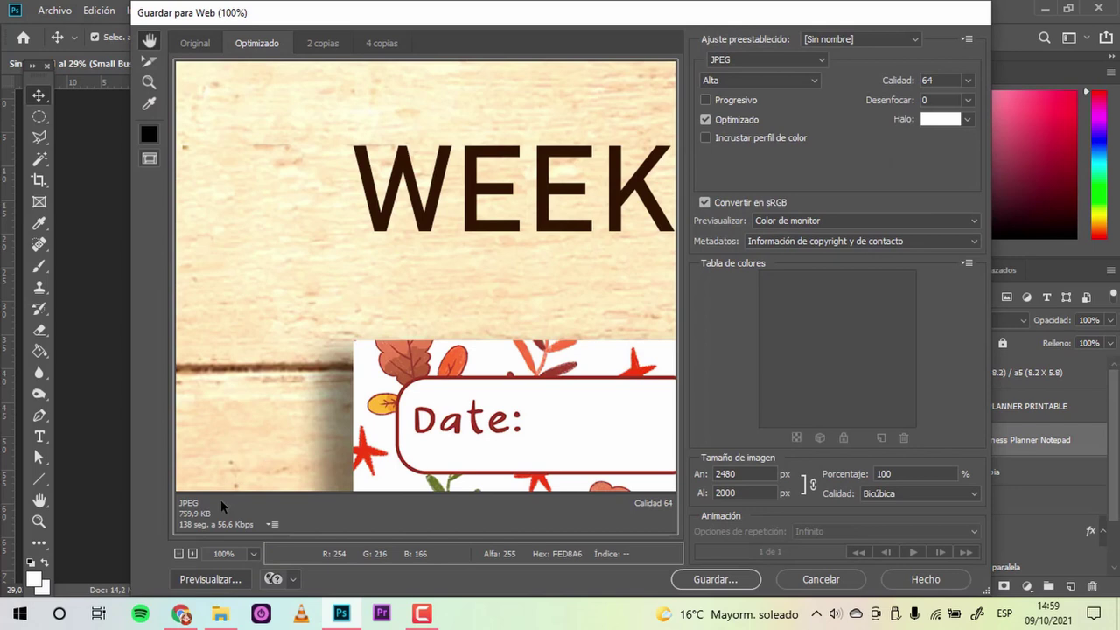
{"action": "left_click_drag", "start_coordinate": [900, 82], "coordinate": [906, 84]}
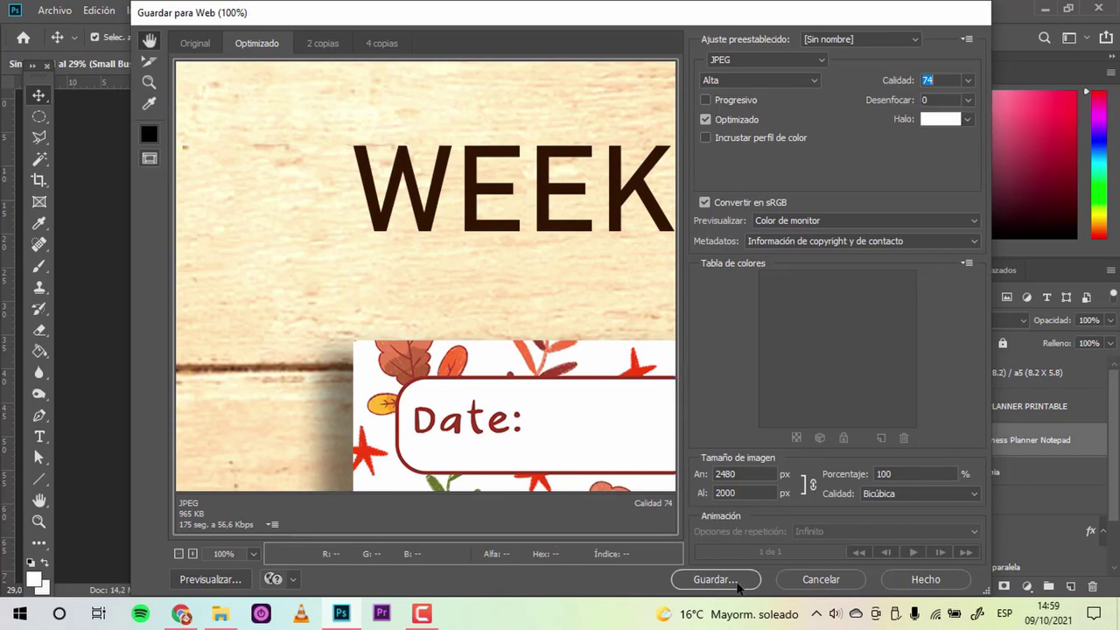
{"action": "left_click", "coordinate": [726, 579]}
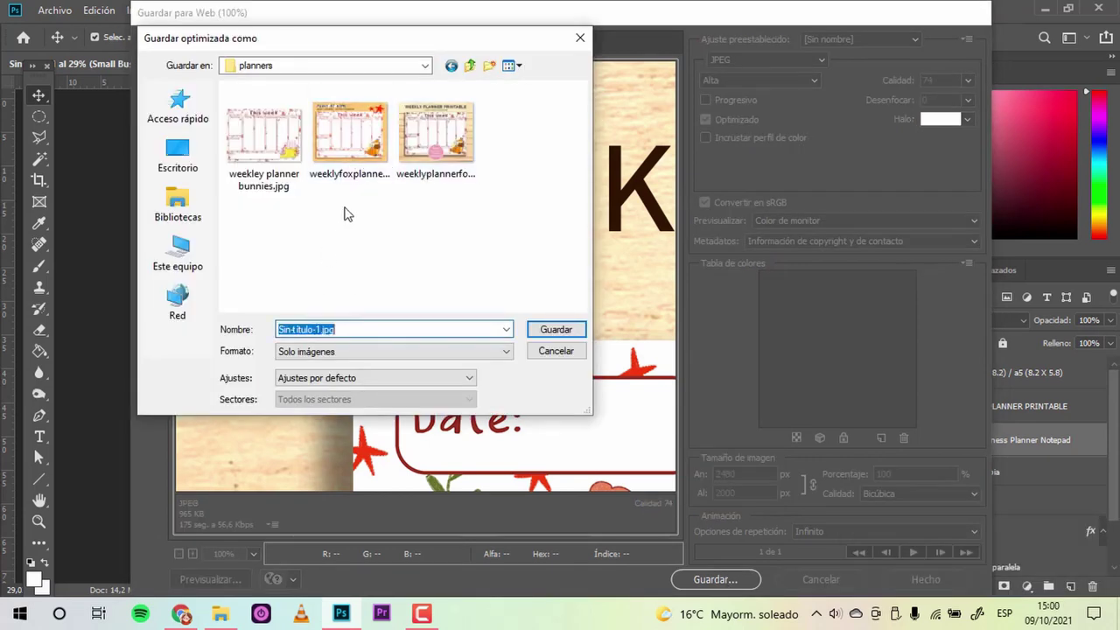
{"action": "double_click", "coordinate": [344, 329]}
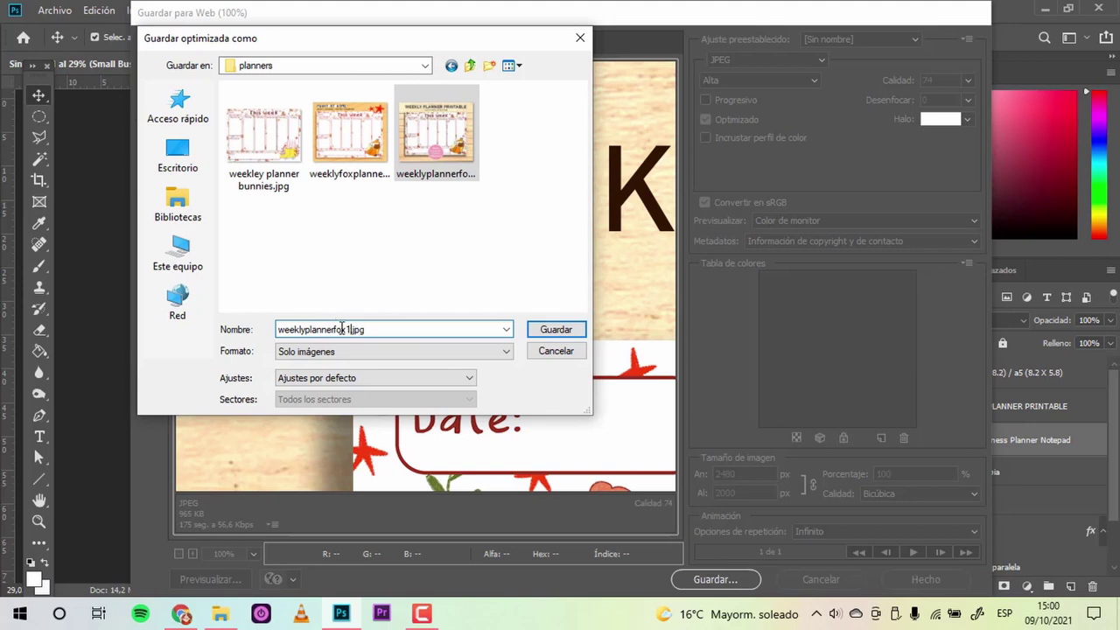
{"action": "left_click", "coordinate": [571, 327]}
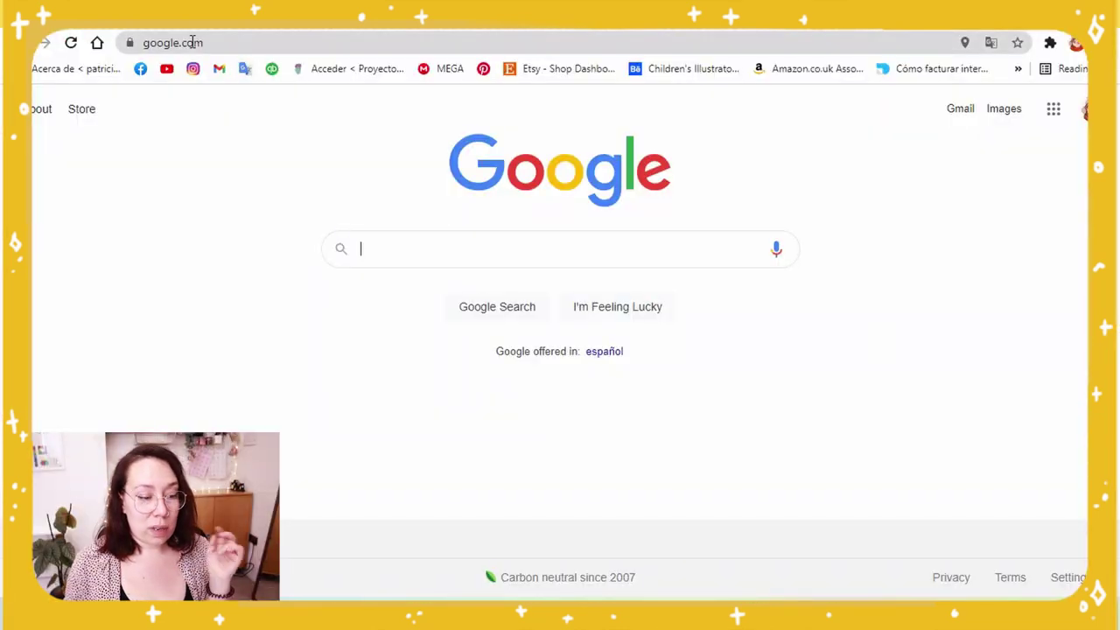
Select the browser's current web address to replace it with canva.com
{"action": "left_click", "coordinate": [191, 42]}
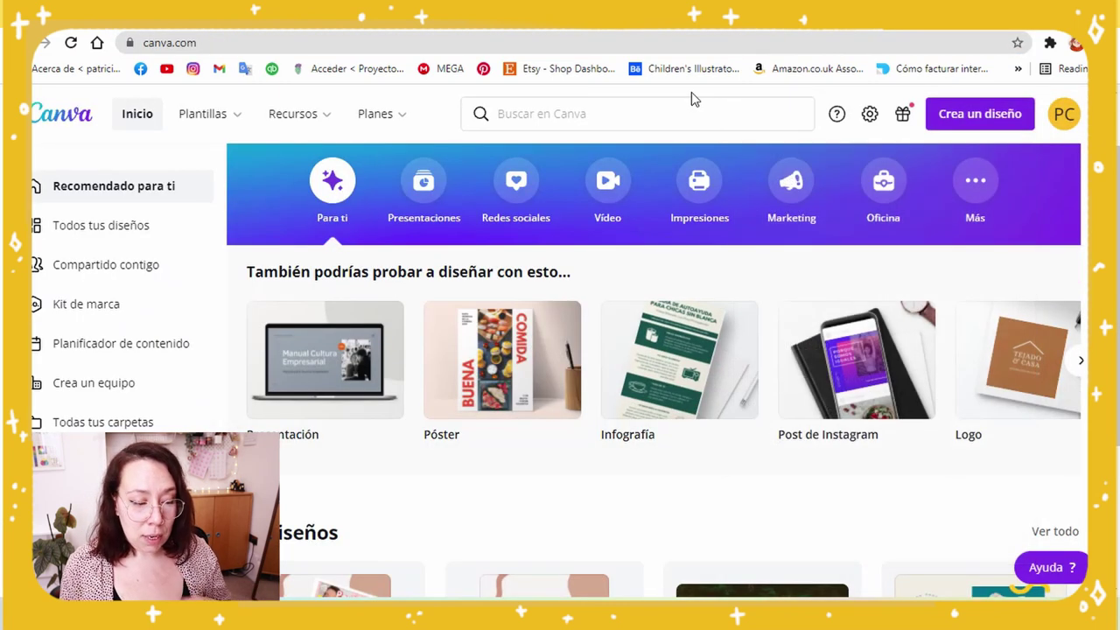
Create a custom-size 2000 × 2000 px blank design and dismiss the editor tip
{"action": "left_click", "coordinate": [992, 119]}
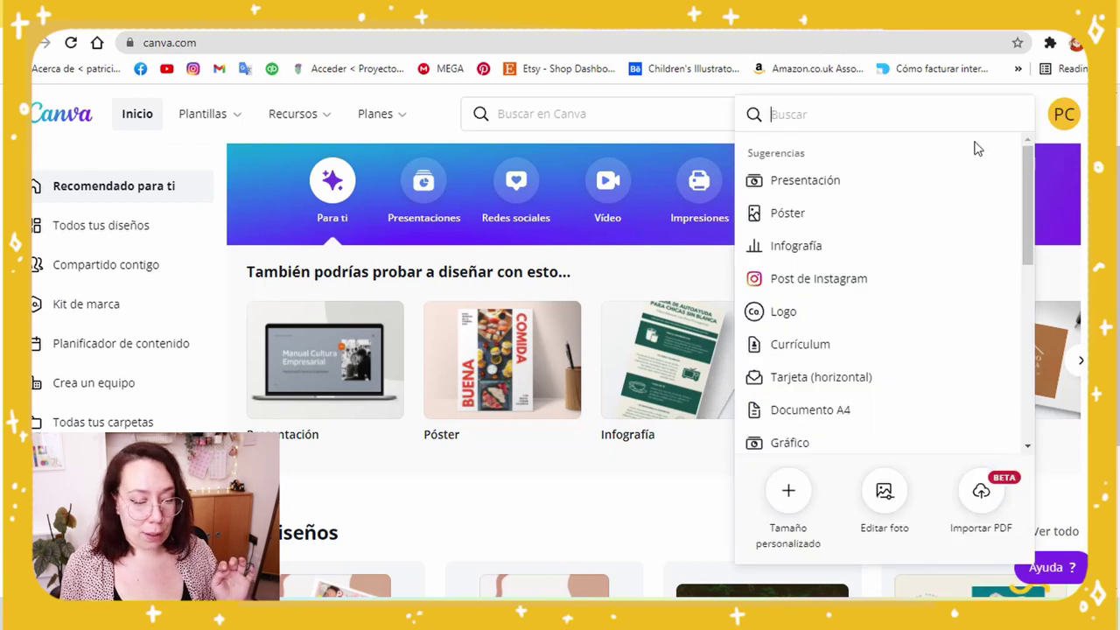
{"action": "left_click", "coordinate": [789, 494]}
{"action": "type", "text": "2000"}
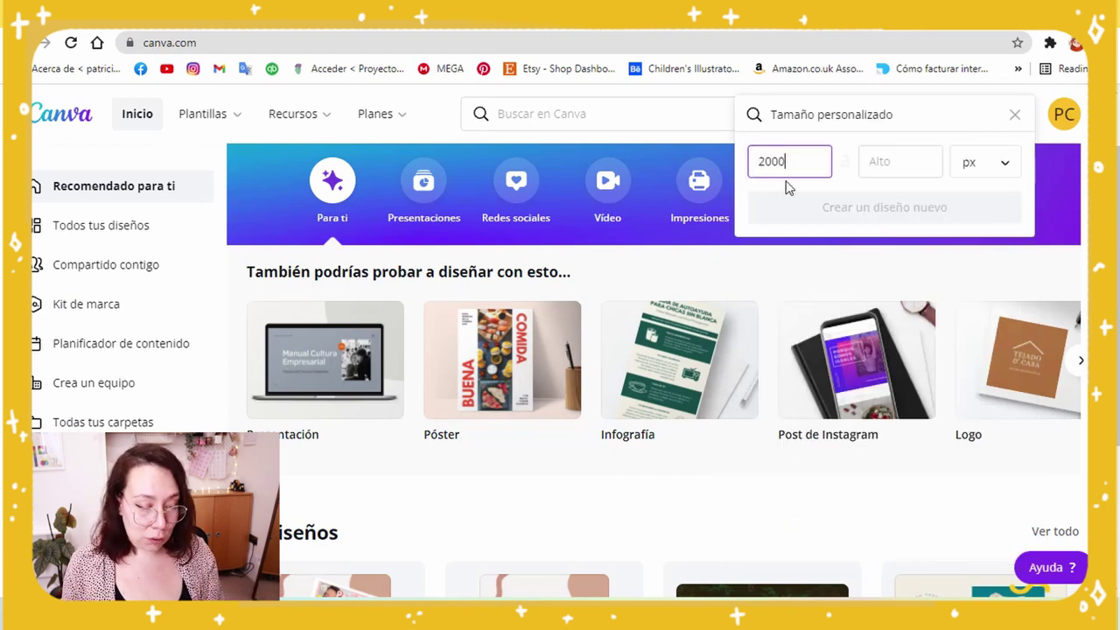
{"action": "left_click", "coordinate": [897, 162]}
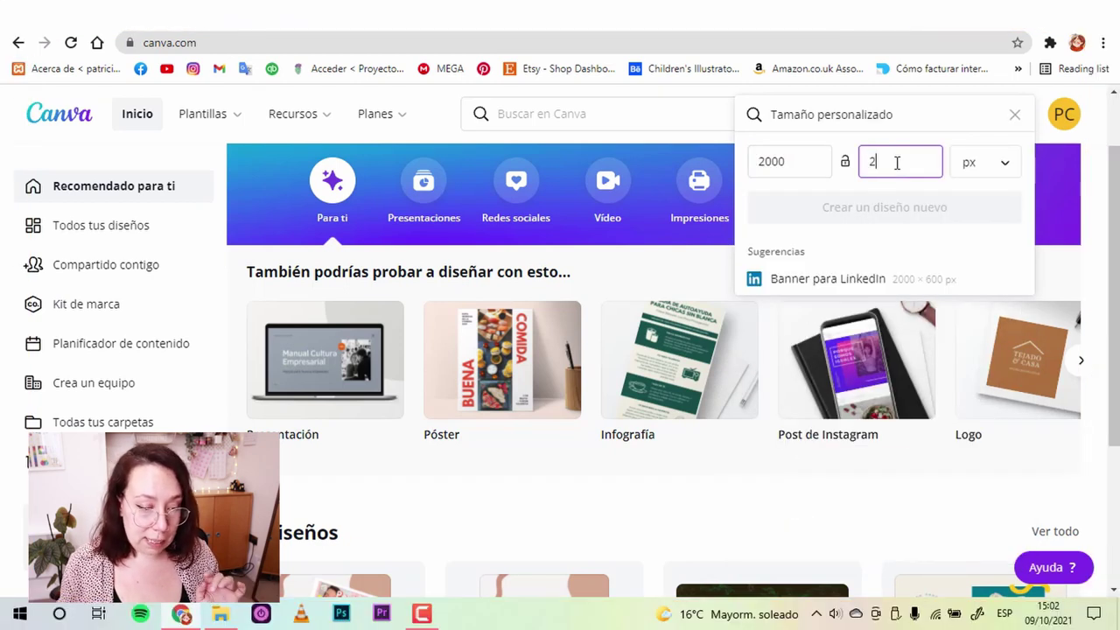
{"action": "type", "text": "000"}
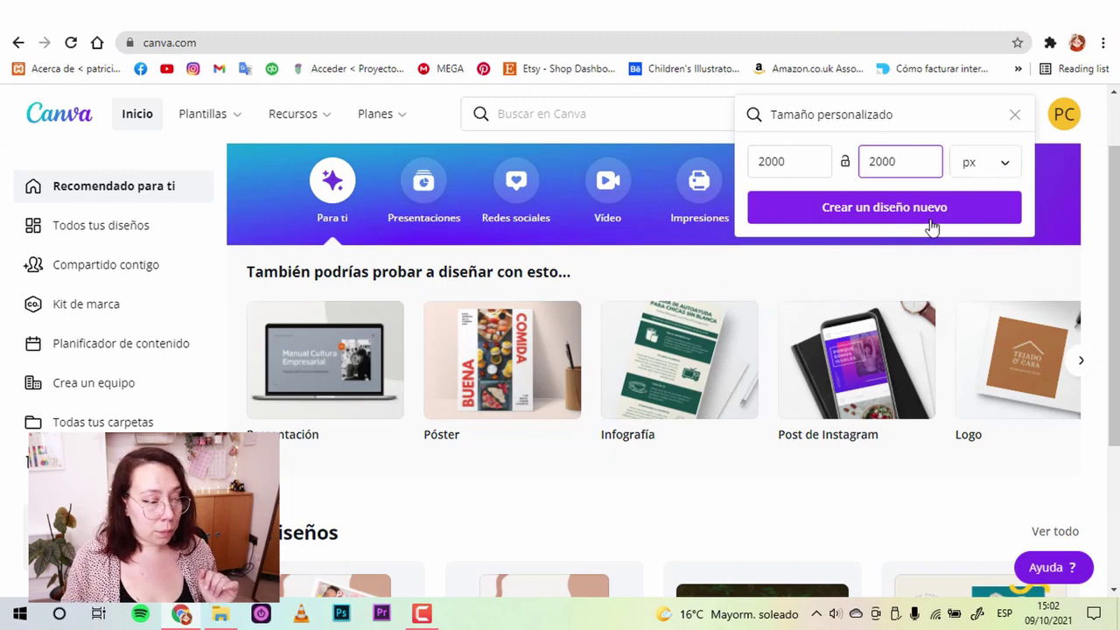
{"action": "left_click", "coordinate": [876, 218]}
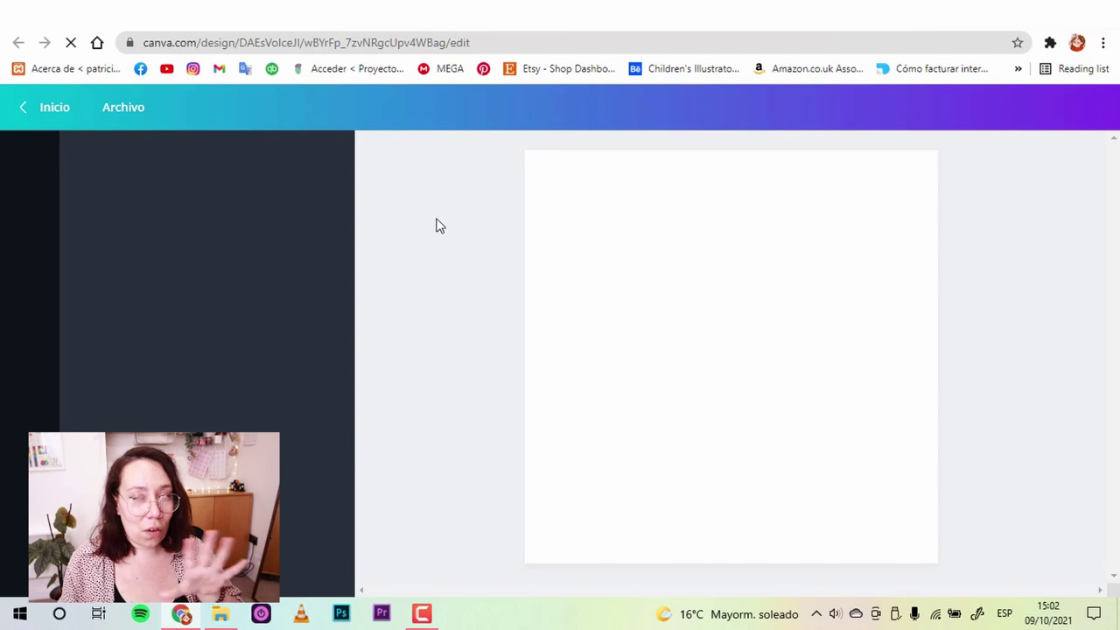
{"action": "left_click", "coordinate": [841, 412]}
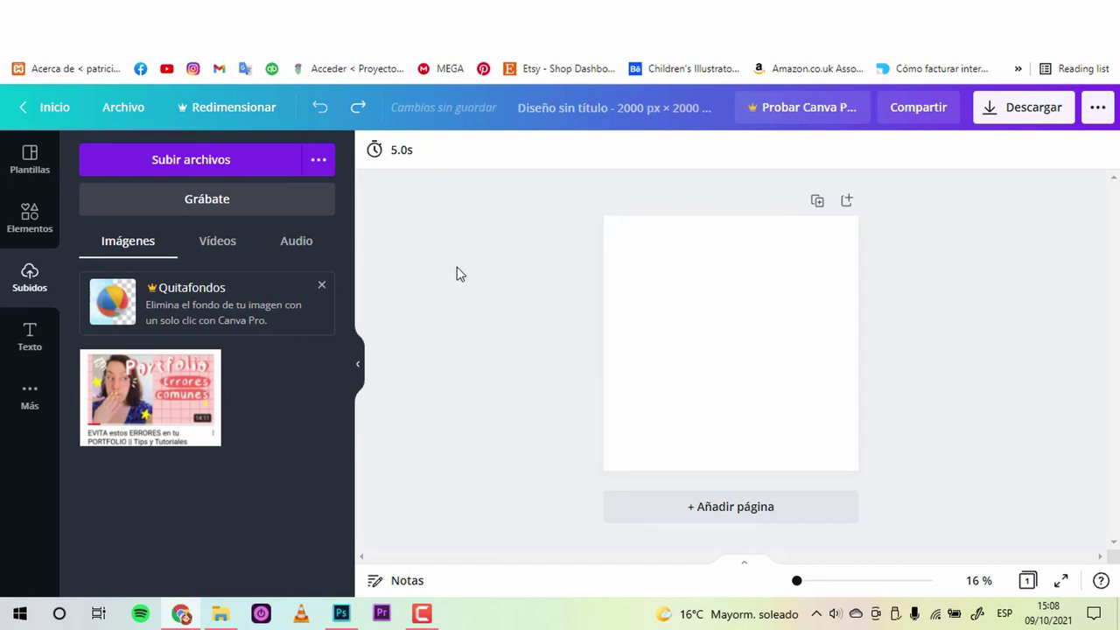
Upload maderafondo.jpg from the planners for etsy folder
{"action": "left_click", "coordinate": [190, 159]}
{"action": "double_click", "coordinate": [490, 144]}
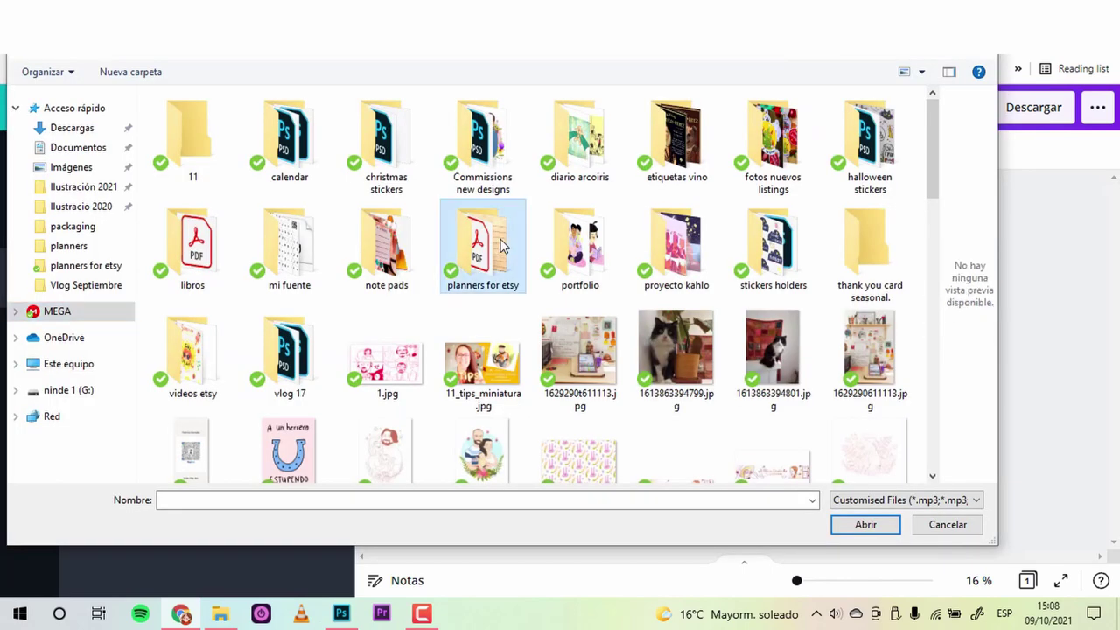
{"action": "left_click", "coordinate": [306, 149]}
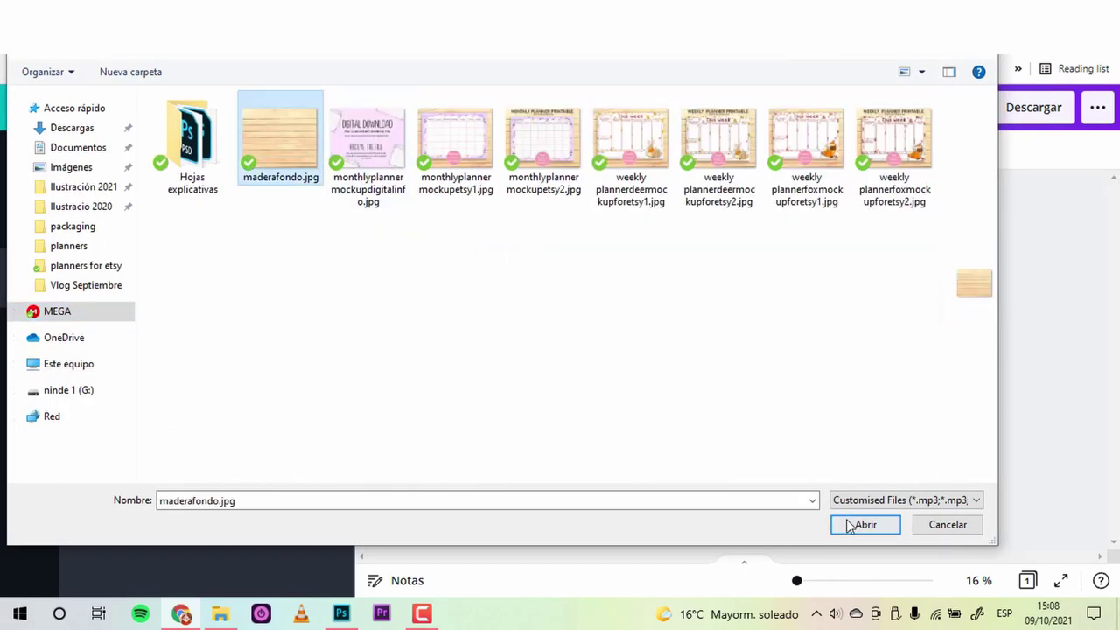
{"action": "left_click", "coordinate": [862, 524]}
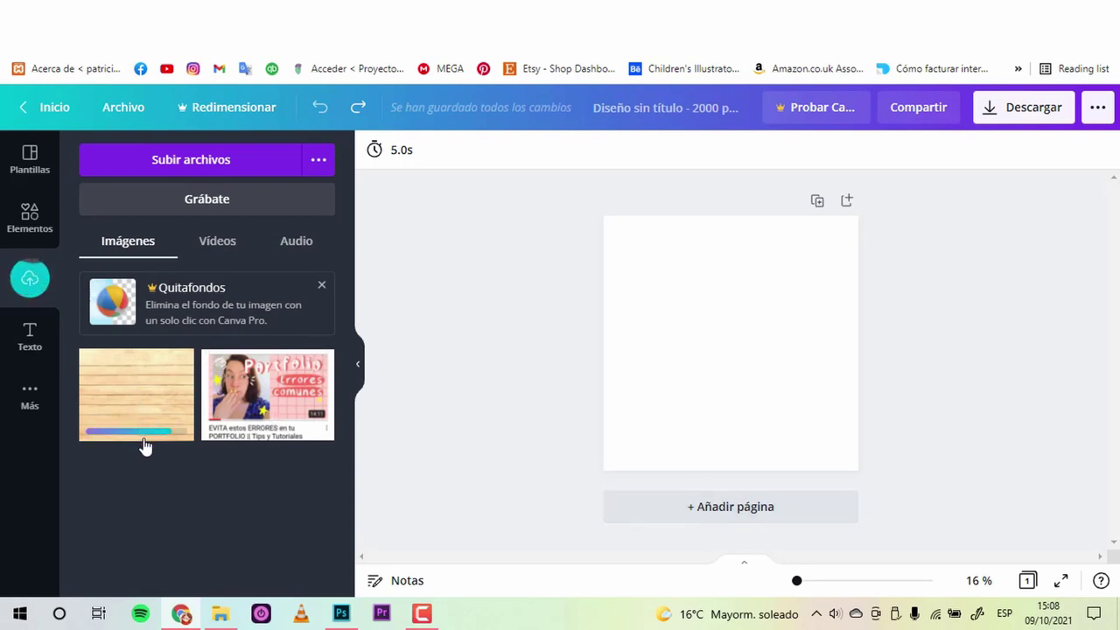
{"action": "mouse_move", "coordinate": [136, 394]}
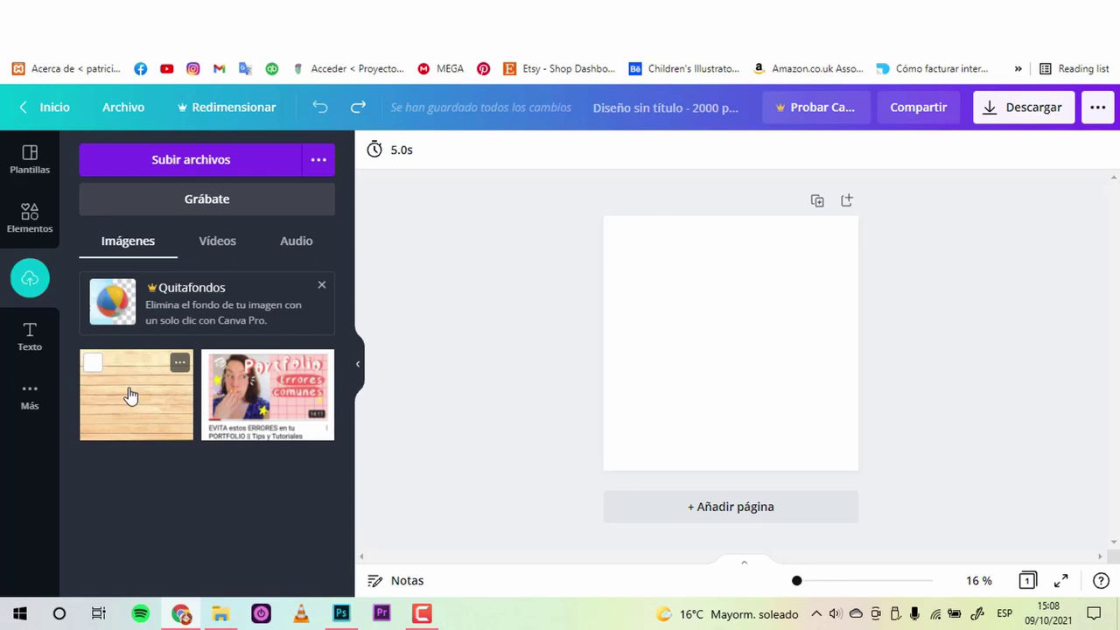
Place the wood image and stretch it to cover the whole page
{"action": "left_click_drag", "start_coordinate": [130, 395], "coordinate": [696, 340]}
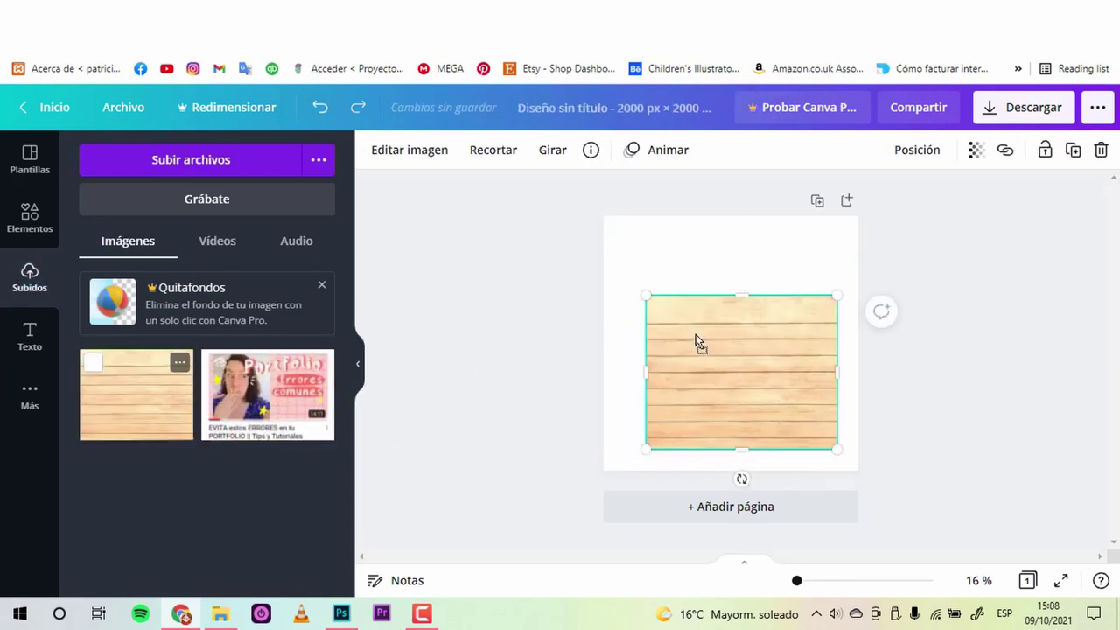
{"action": "left_click_drag", "start_coordinate": [834, 295], "coordinate": [867, 272]}
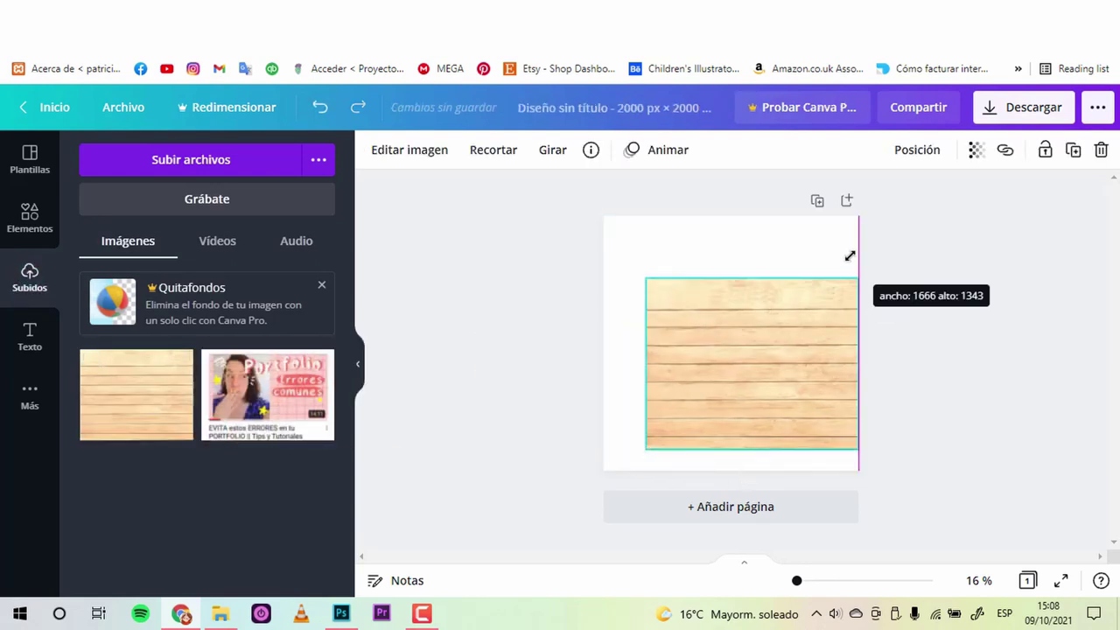
{"action": "left_click_drag", "start_coordinate": [645, 274], "coordinate": [576, 216]}
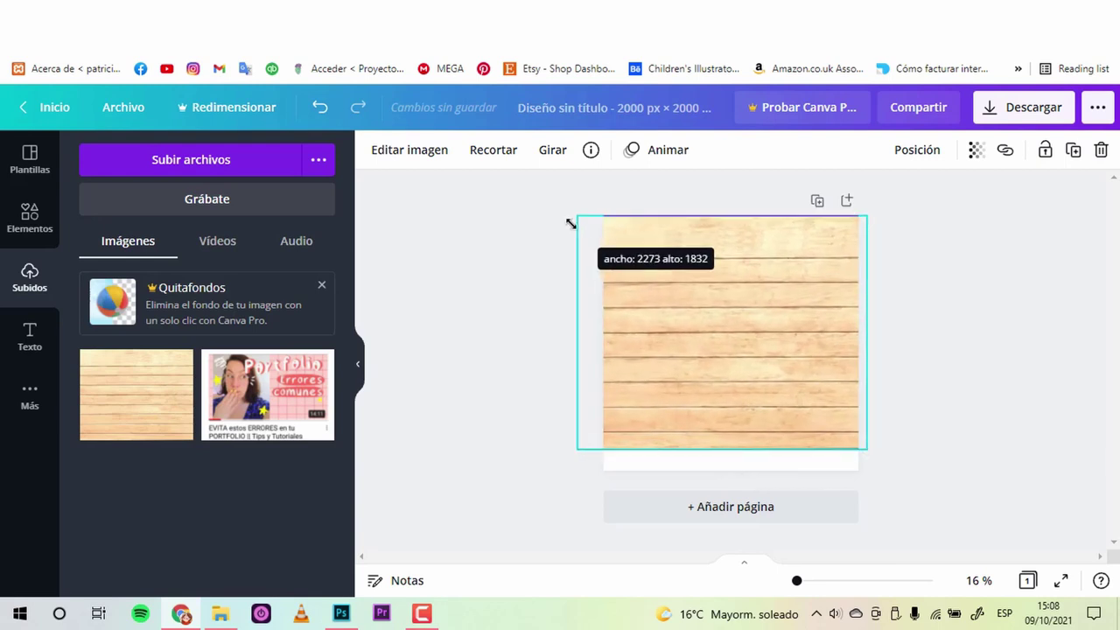
{"action": "left_click_drag", "start_coordinate": [715, 456], "coordinate": [724, 479]}
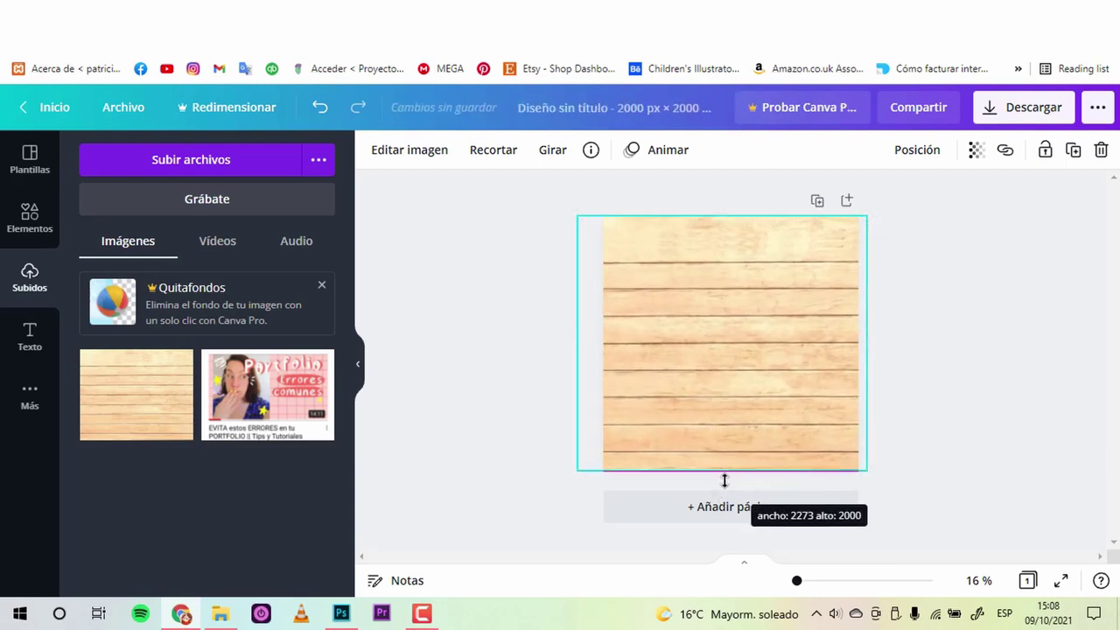
{"action": "left_click_drag", "start_coordinate": [776, 400], "coordinate": [784, 400]}
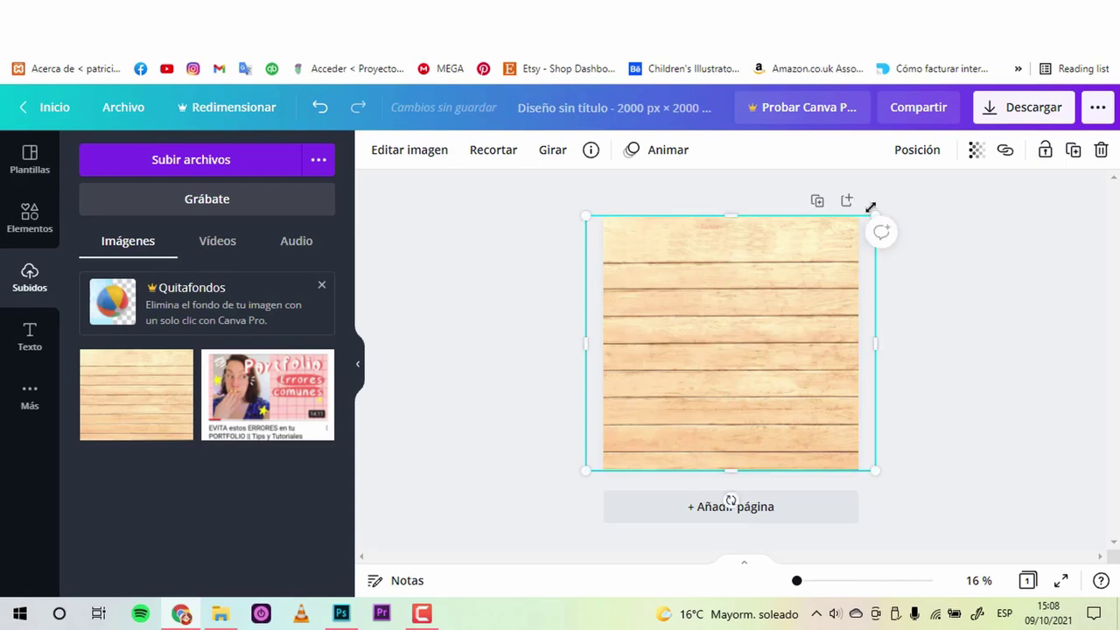
{"action": "left_click", "coordinate": [490, 245]}
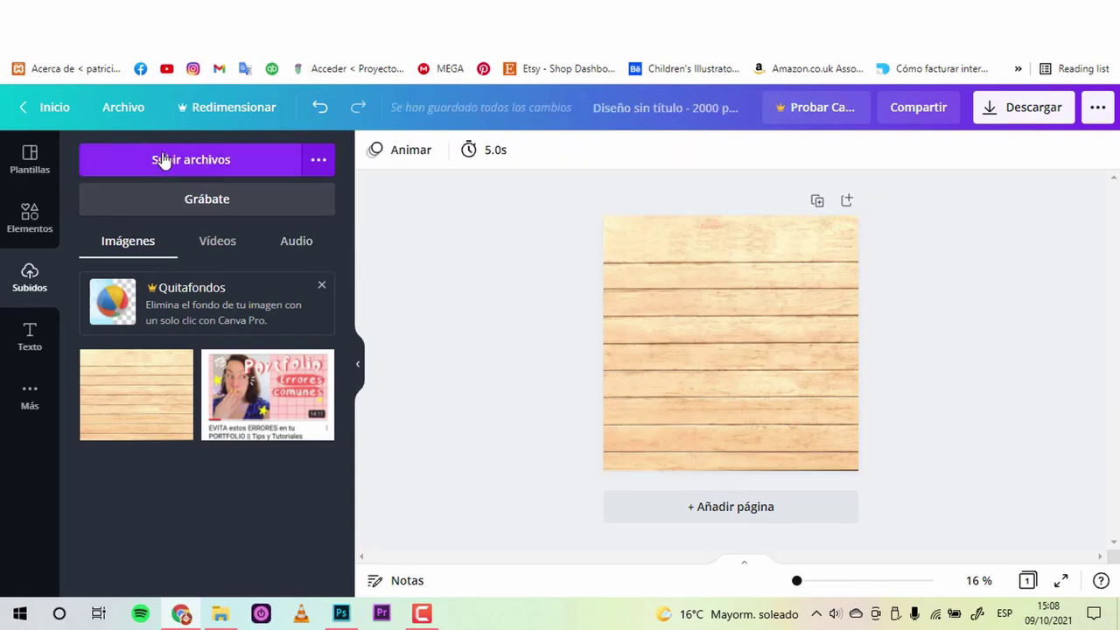
Upload the weekley planner fox.jpg image
{"action": "left_click", "coordinate": [159, 157]}
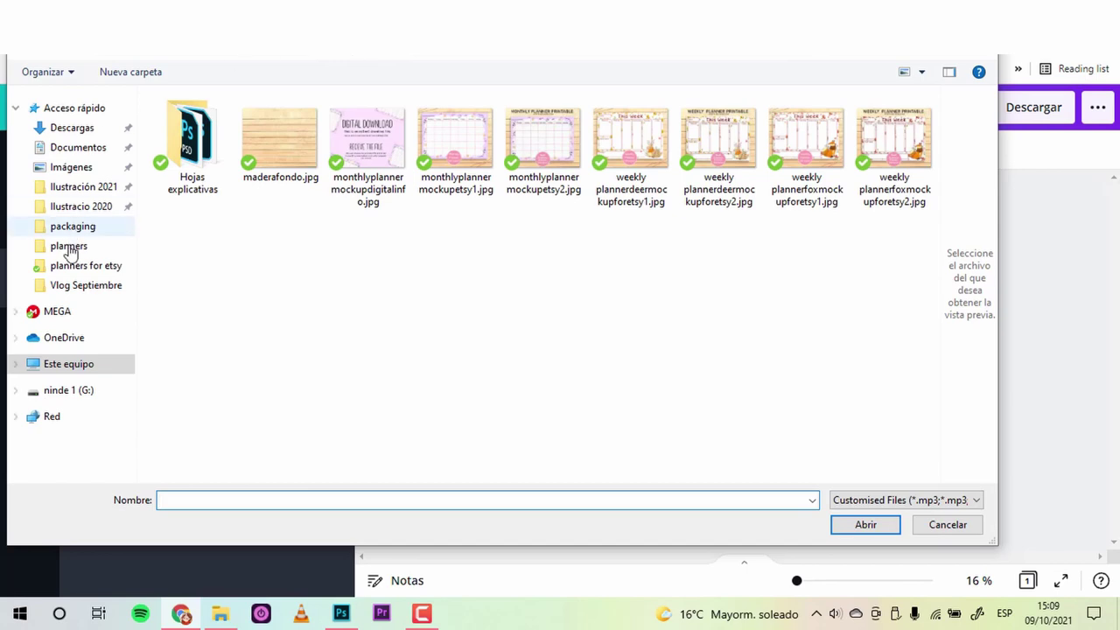
{"action": "left_click", "coordinate": [57, 310]}
{"action": "scroll", "coordinate": [337, 280], "scroll_direction": "down", "scroll_amount": 5}
{"action": "scroll", "coordinate": [337, 280], "scroll_direction": "down", "scroll_amount": 5}
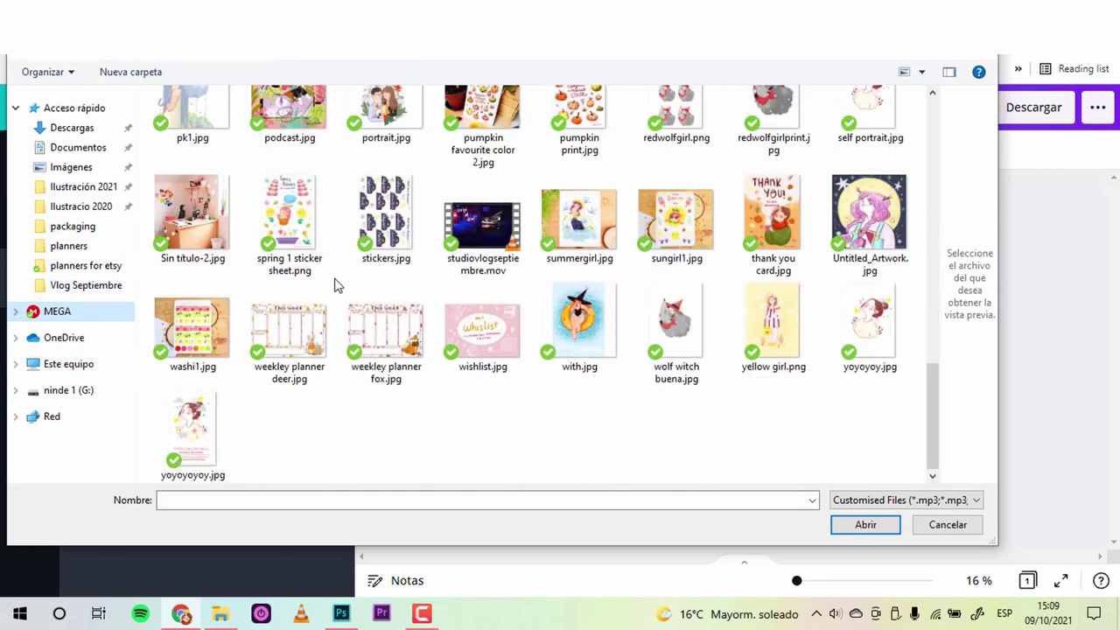
{"action": "left_click", "coordinate": [377, 333]}
{"action": "left_click", "coordinate": [880, 527]}
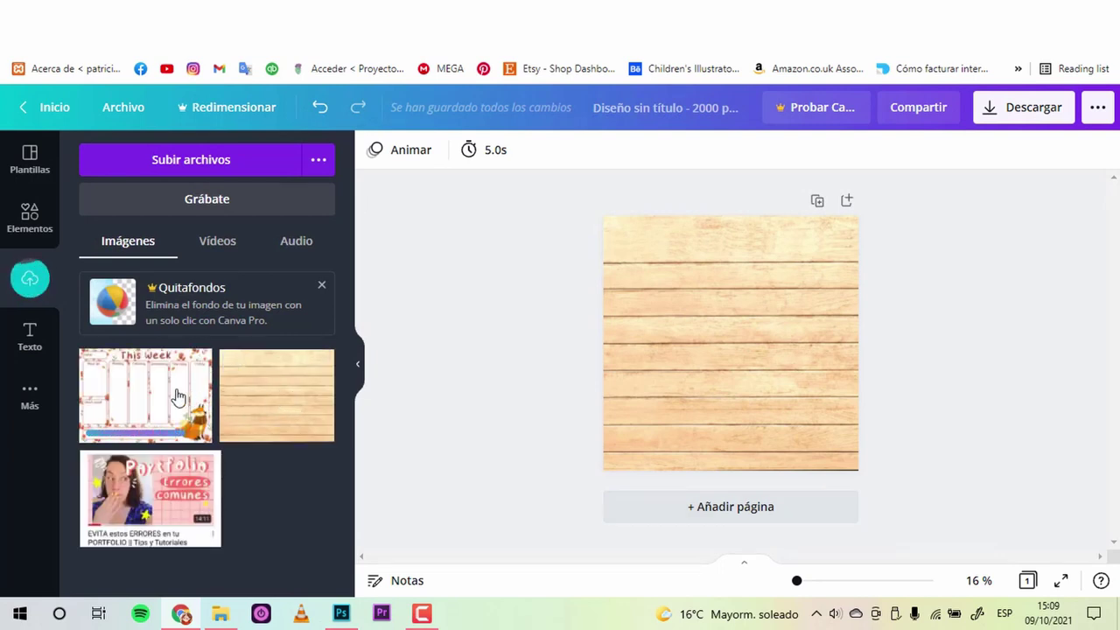
Add the fox planner to the page, slightly enlarged and centred over the wood
{"action": "left_click", "coordinate": [175, 396]}
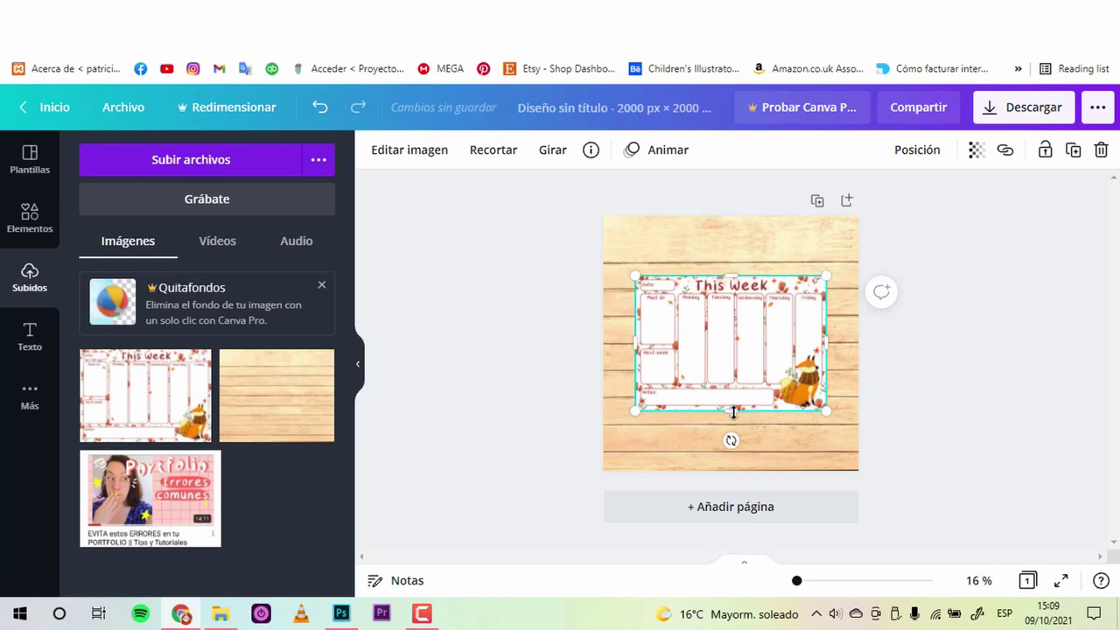
{"action": "left_click_drag", "start_coordinate": [733, 412], "coordinate": [733, 411]}
{"action": "left_click_drag", "start_coordinate": [826, 411], "coordinate": [840, 421]}
{"action": "left_click_drag", "start_coordinate": [636, 422], "coordinate": [610, 436]}
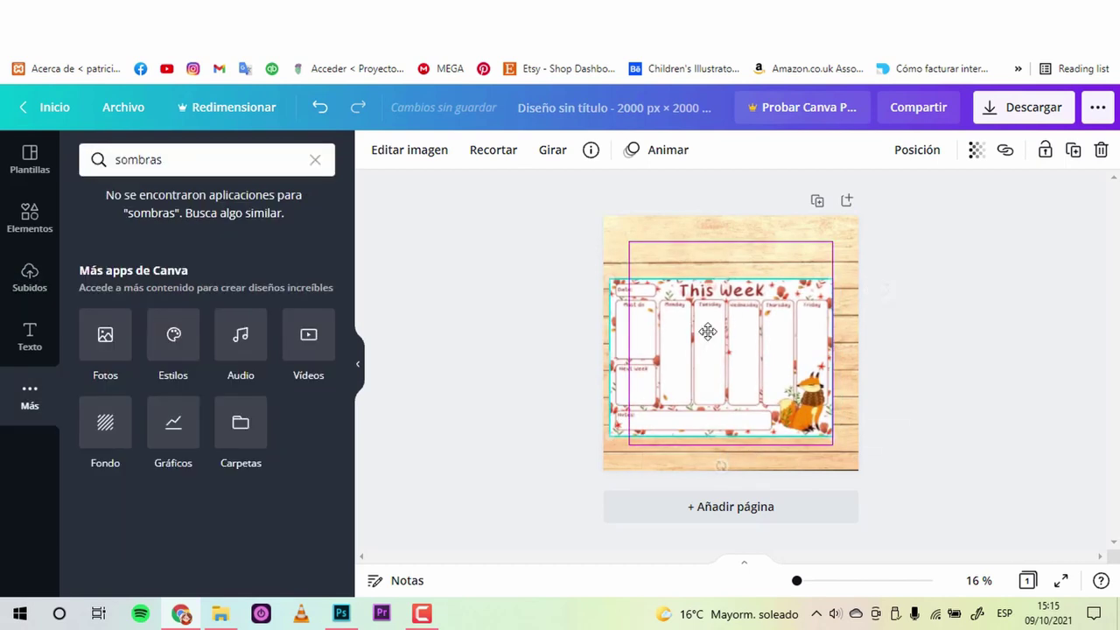
{"action": "left_click_drag", "start_coordinate": [708, 332], "coordinate": [717, 325]}
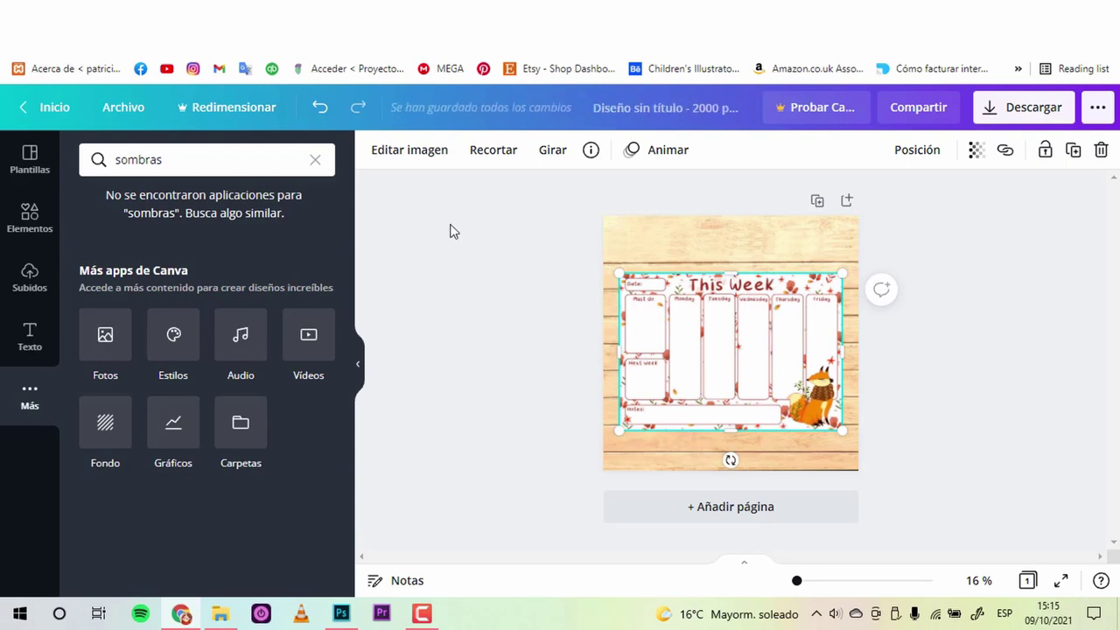
Find the Sombras shadow app among the image effects and start using it
{"action": "left_click", "coordinate": [411, 154]}
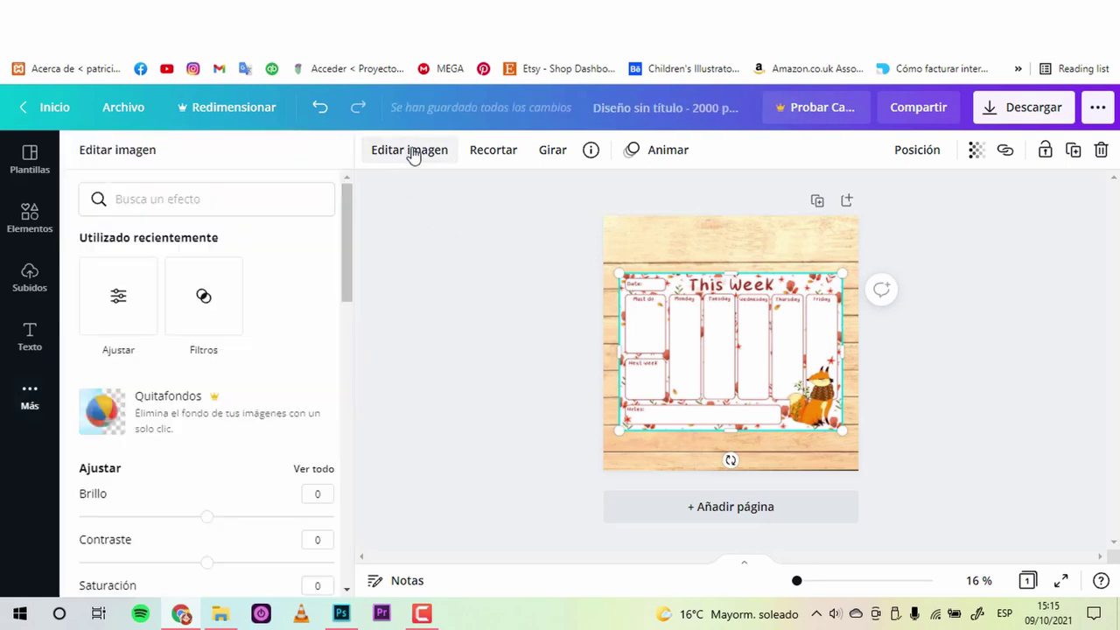
{"action": "scroll", "coordinate": [274, 277], "scroll_direction": "down", "scroll_amount": 1}
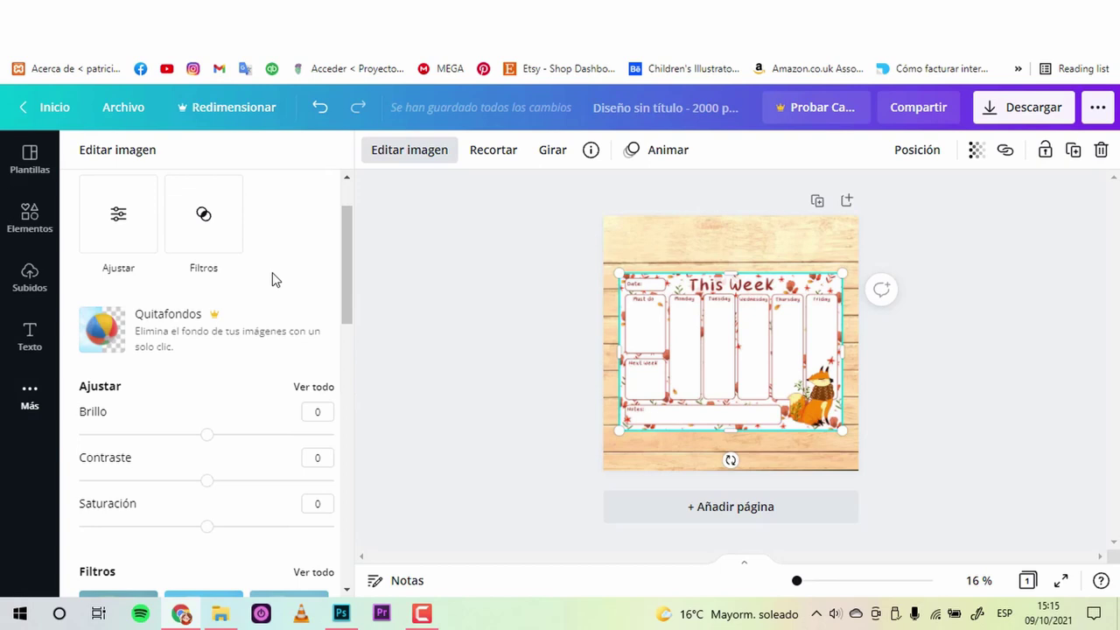
{"action": "scroll", "coordinate": [273, 285], "scroll_direction": "down", "scroll_amount": 1}
{"action": "scroll", "coordinate": [271, 286], "scroll_direction": "down", "scroll_amount": 1}
{"action": "scroll", "coordinate": [262, 286], "scroll_direction": "down", "scroll_amount": 2}
{"action": "scroll", "coordinate": [256, 288], "scroll_direction": "down", "scroll_amount": 2}
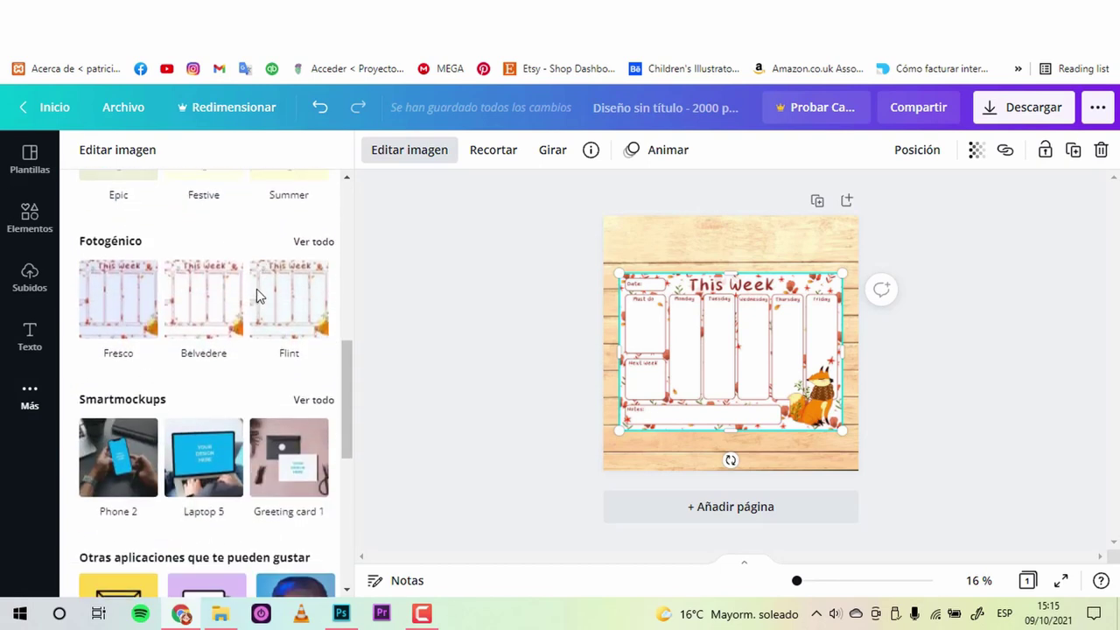
{"action": "scroll", "coordinate": [258, 292], "scroll_direction": "down", "scroll_amount": 1}
{"action": "scroll", "coordinate": [257, 296], "scroll_direction": "down", "scroll_amount": 2}
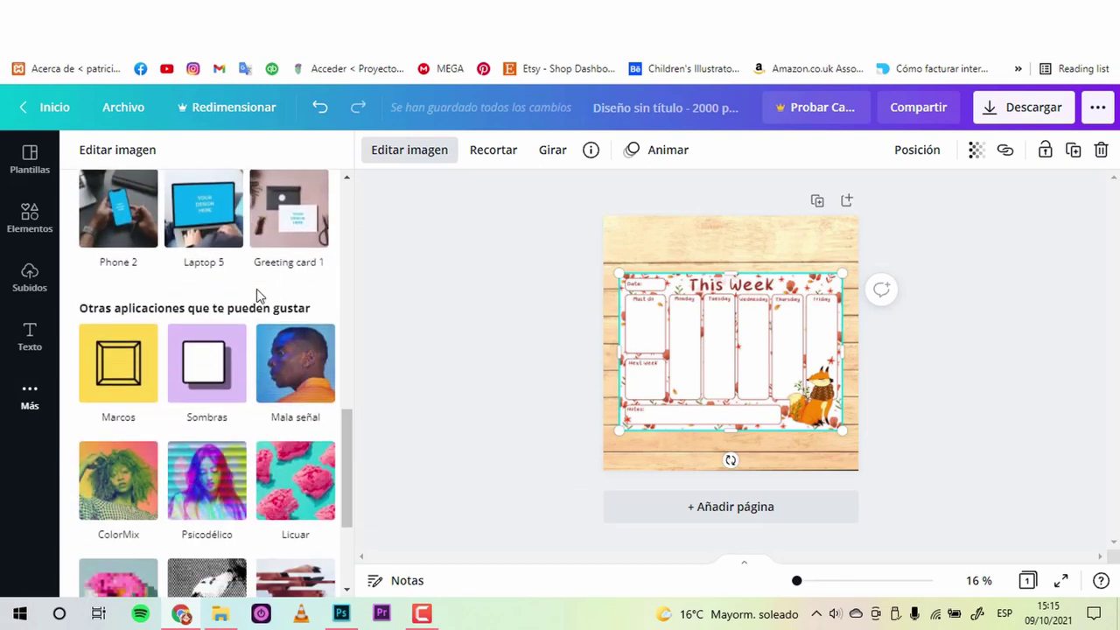
{"action": "left_click", "coordinate": [208, 363]}
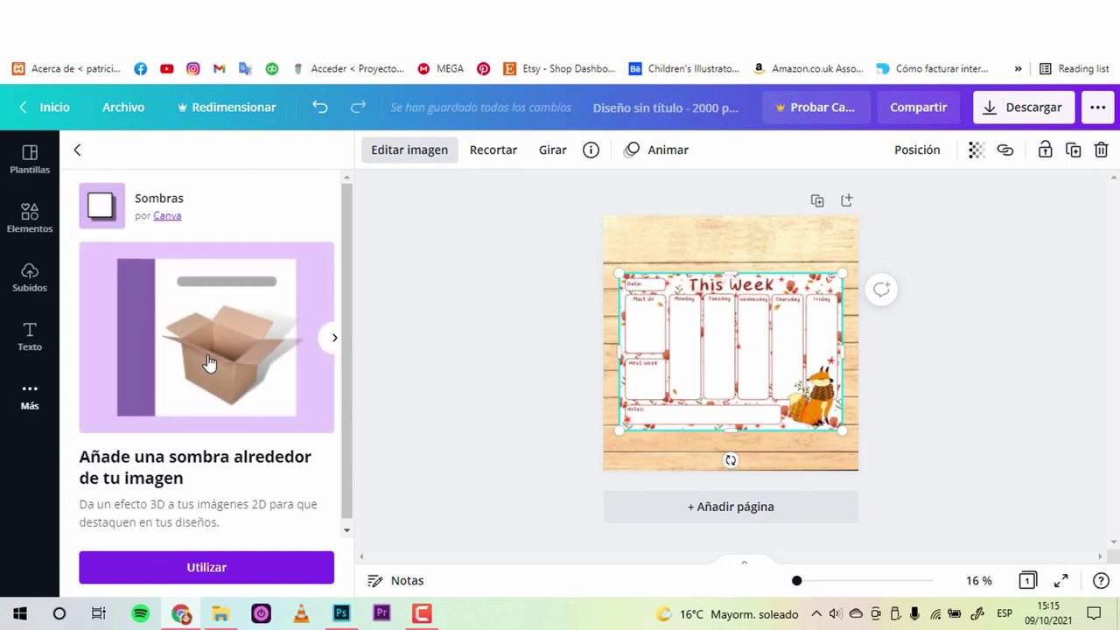
{"action": "scroll", "coordinate": [208, 339], "scroll_direction": "down", "scroll_amount": 1}
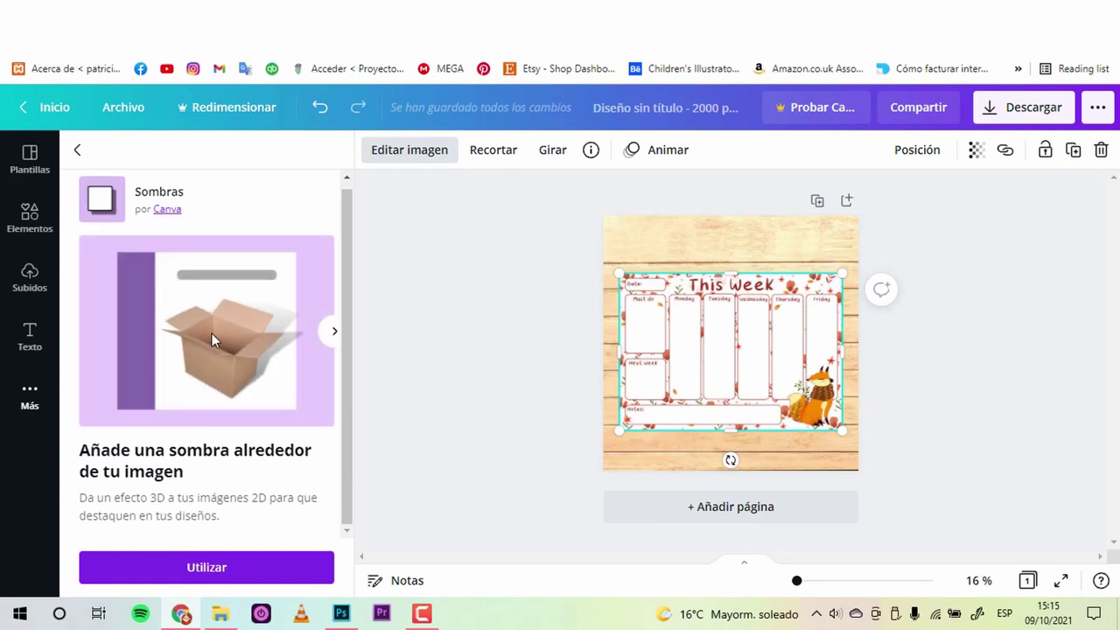
{"action": "left_click", "coordinate": [206, 568]}
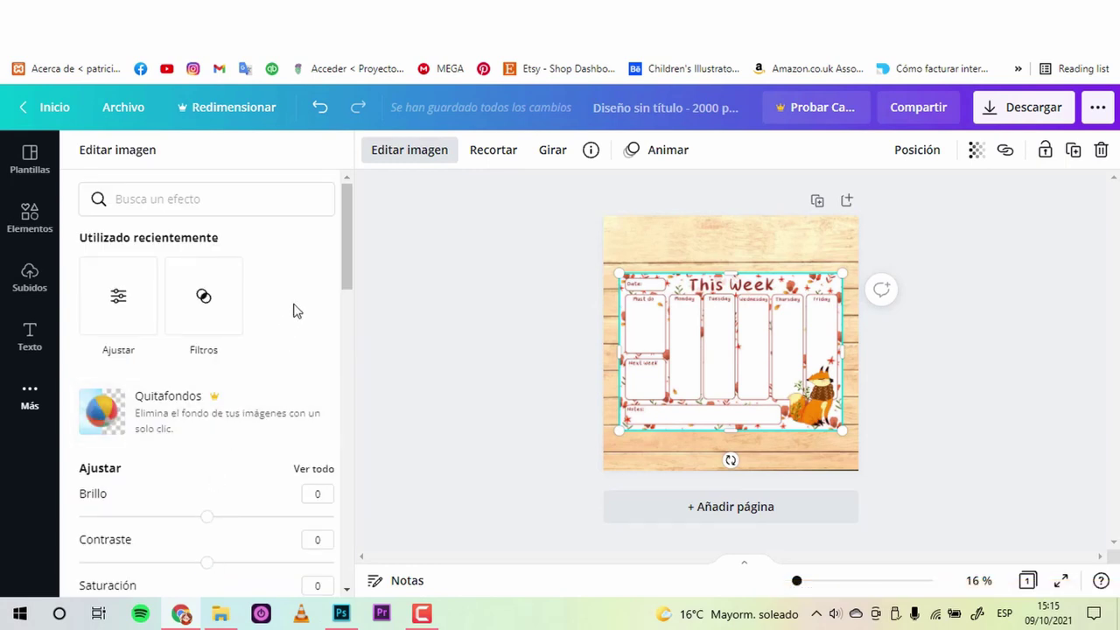
Compare the parallel, angled and curved shadow styles, settling on Paralela
{"action": "scroll", "coordinate": [296, 311], "scroll_direction": "down", "scroll_amount": 2}
{"action": "scroll", "coordinate": [294, 306], "scroll_direction": "down", "scroll_amount": 1}
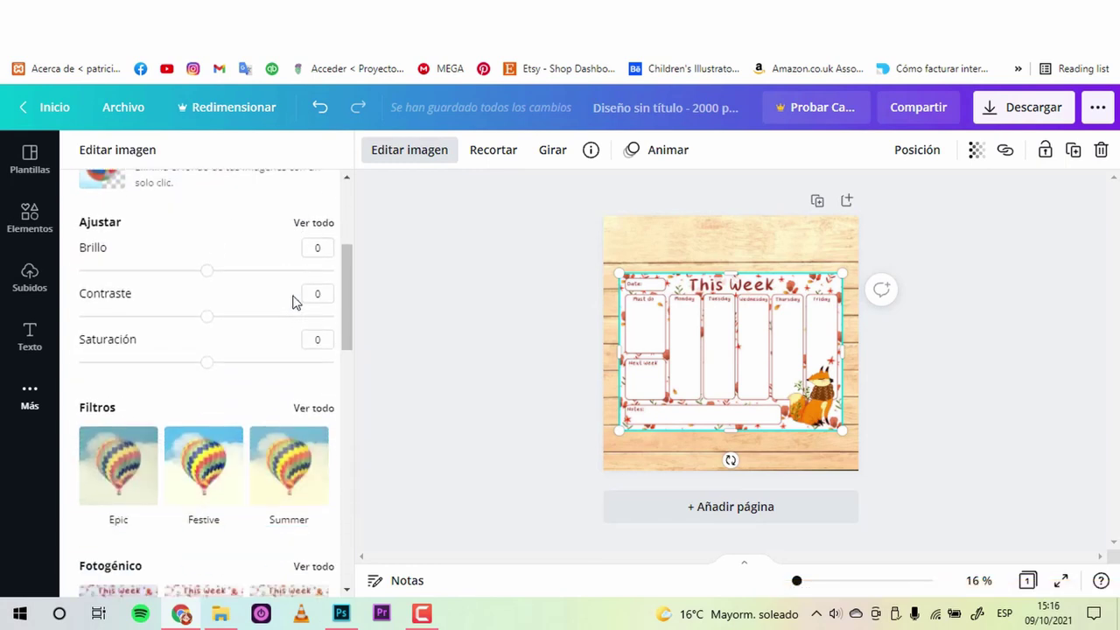
{"action": "scroll", "coordinate": [293, 302], "scroll_direction": "down", "scroll_amount": 3}
{"action": "scroll", "coordinate": [232, 354], "scroll_direction": "down", "scroll_amount": 2}
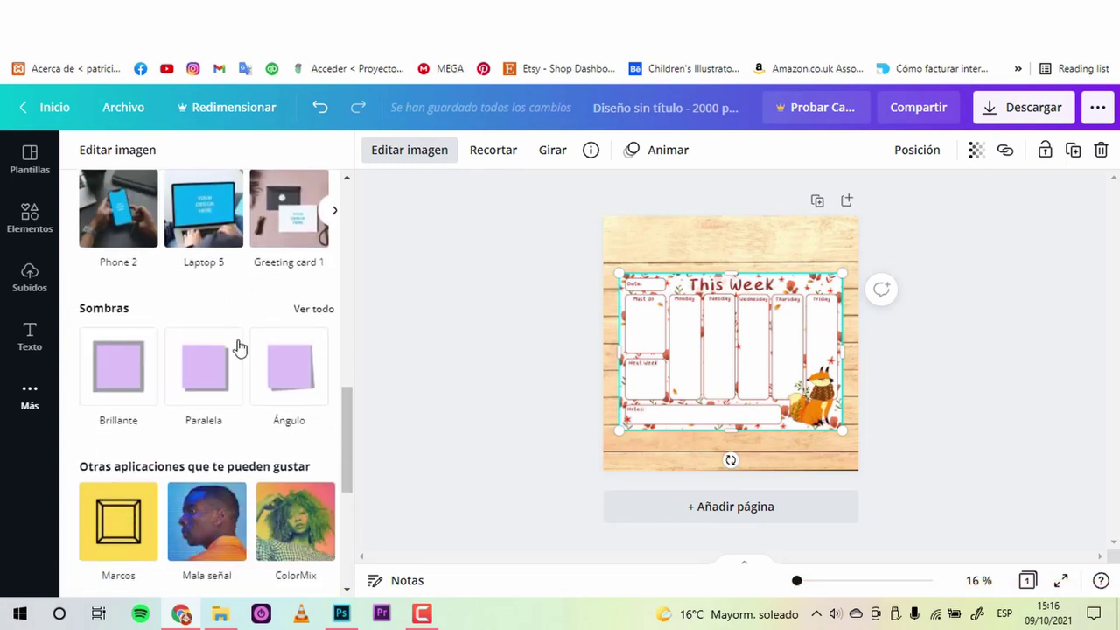
{"action": "left_click", "coordinate": [311, 309]}
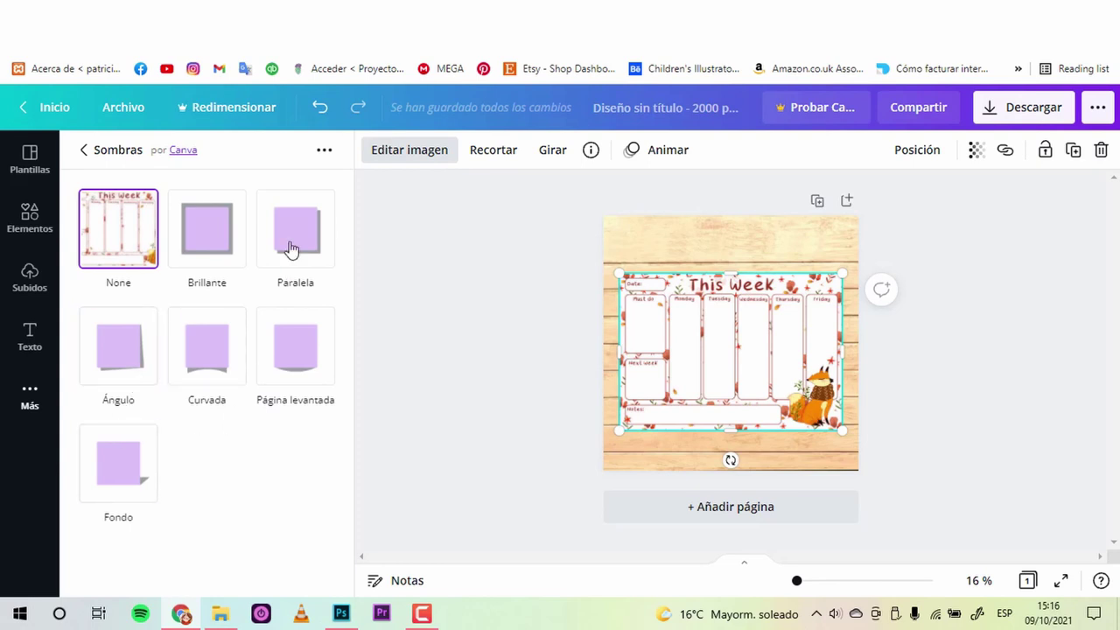
{"action": "left_click", "coordinate": [295, 229]}
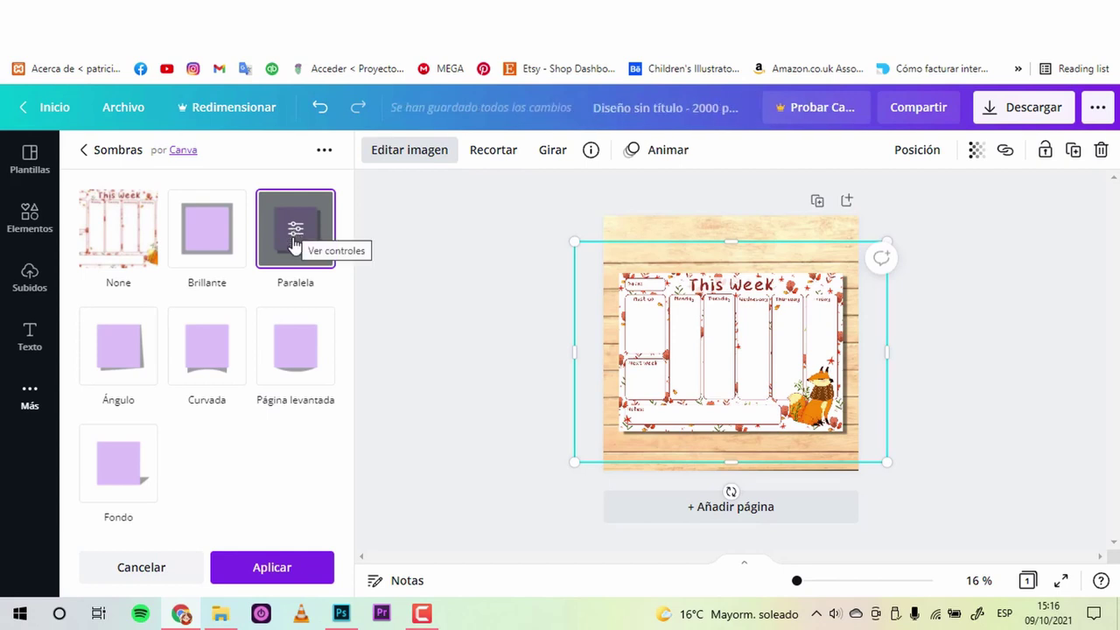
{"action": "left_click", "coordinate": [142, 346]}
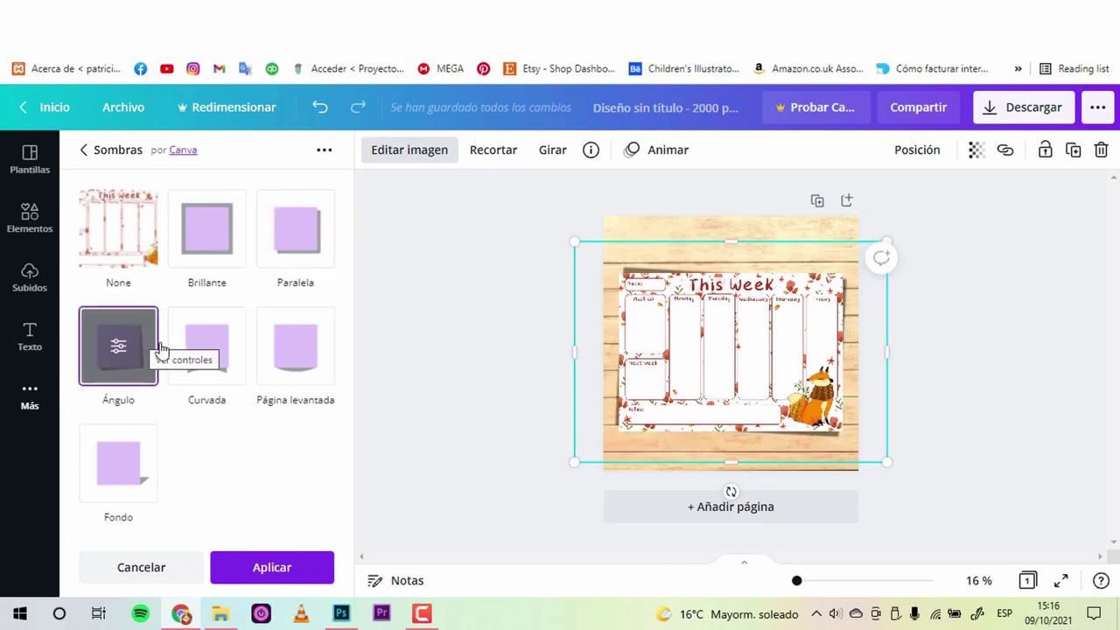
{"action": "left_click", "coordinate": [242, 334]}
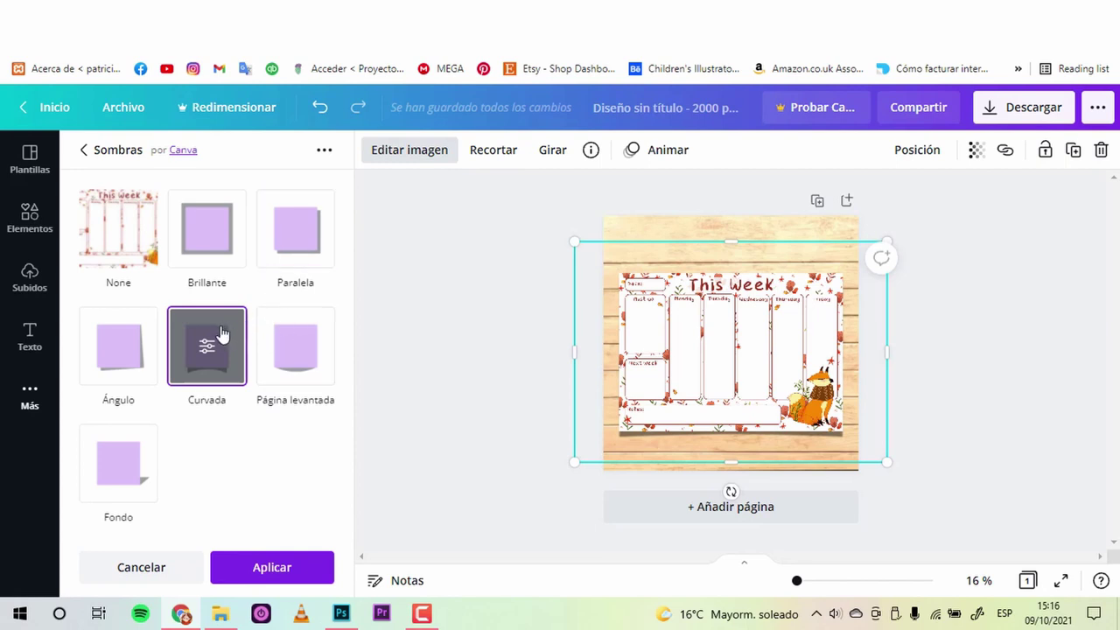
{"action": "left_click", "coordinate": [289, 262]}
Set the parallel shadow's direction to Abajo a la izquierda (lower left)
{"action": "left_click", "coordinate": [295, 230]}
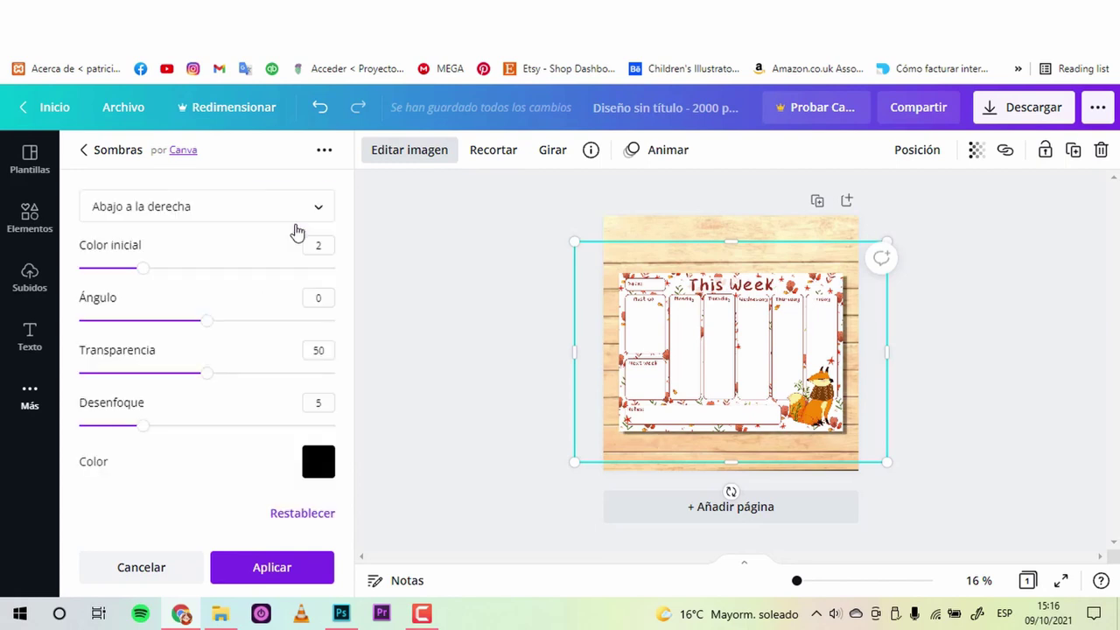
{"action": "left_click", "coordinate": [144, 206]}
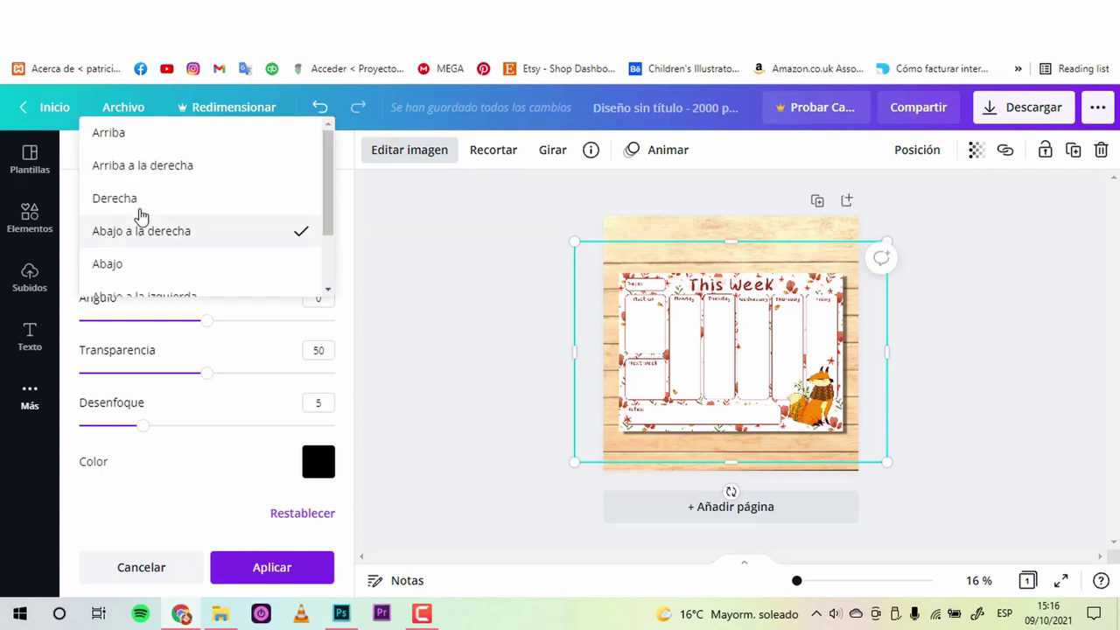
{"action": "scroll", "coordinate": [143, 254], "scroll_direction": "down", "scroll_amount": 2}
{"action": "scroll", "coordinate": [145, 260], "scroll_direction": "down", "scroll_amount": 1}
{"action": "left_click", "coordinate": [158, 216]}
{"action": "key", "text": "Escape"}
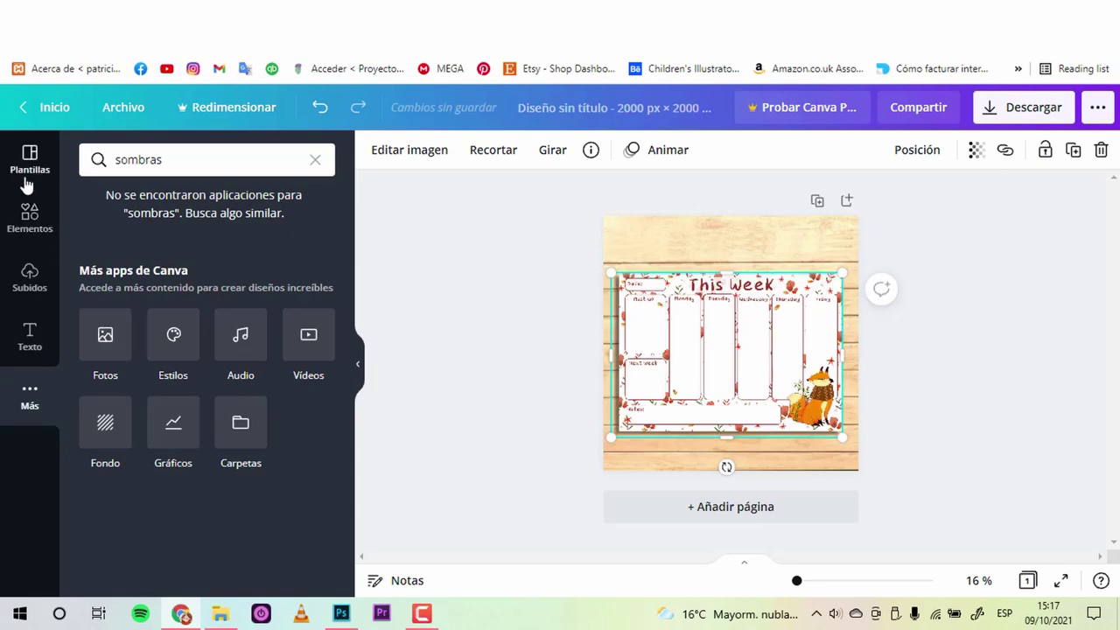
Add a square from Lines and shapes and flatten it into a bar along the page bottom
{"action": "left_click", "coordinate": [30, 217]}
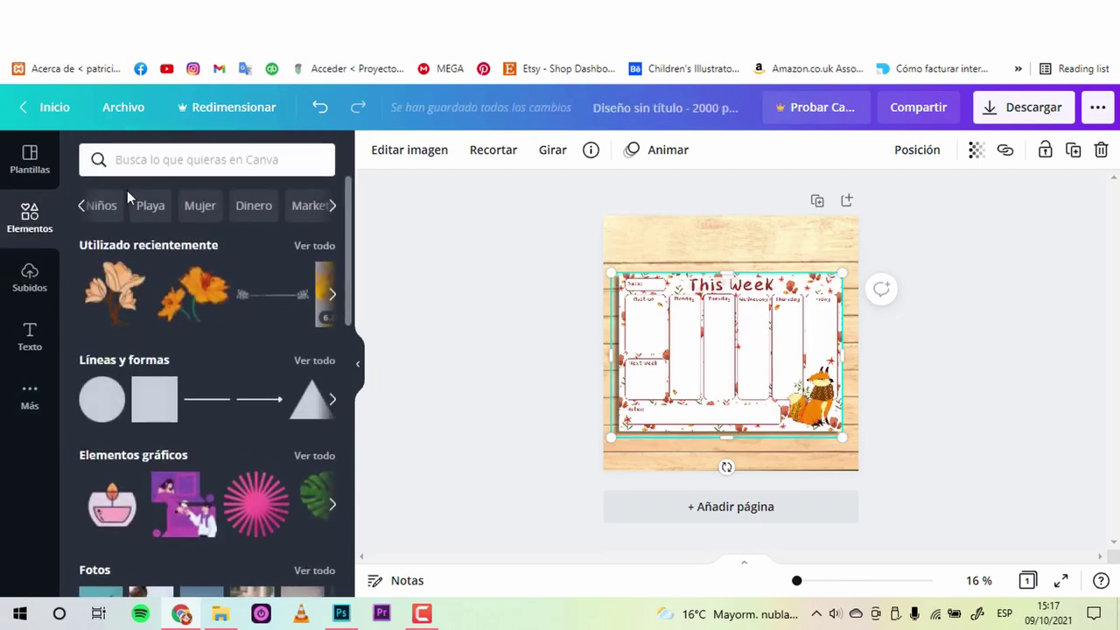
{"action": "scroll", "coordinate": [166, 219], "scroll_direction": "down", "scroll_amount": 2}
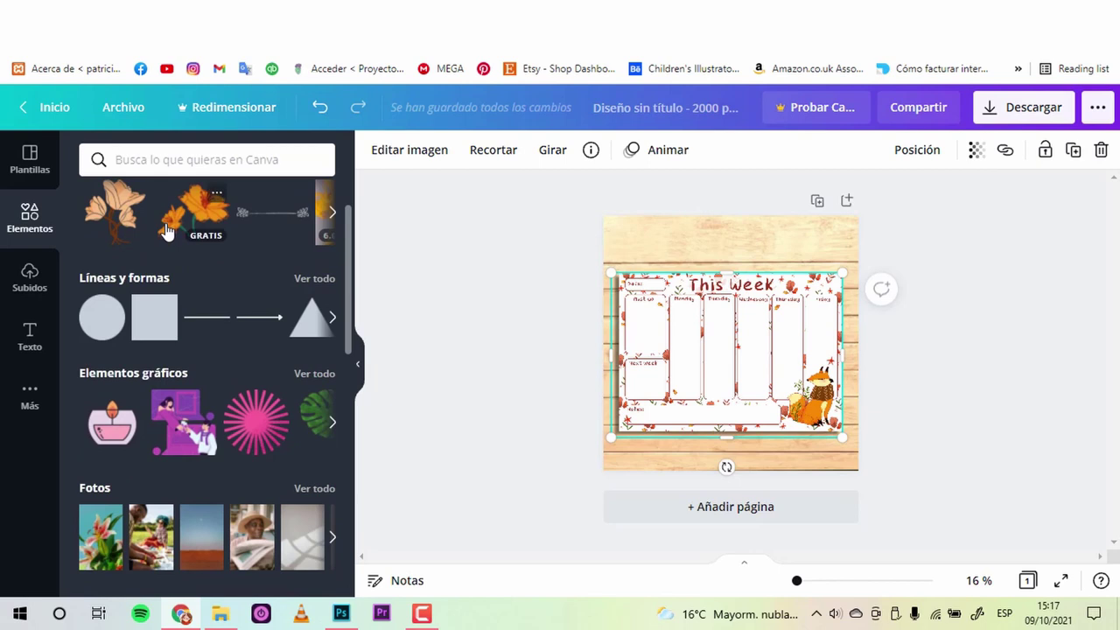
{"action": "left_click", "coordinate": [315, 278]}
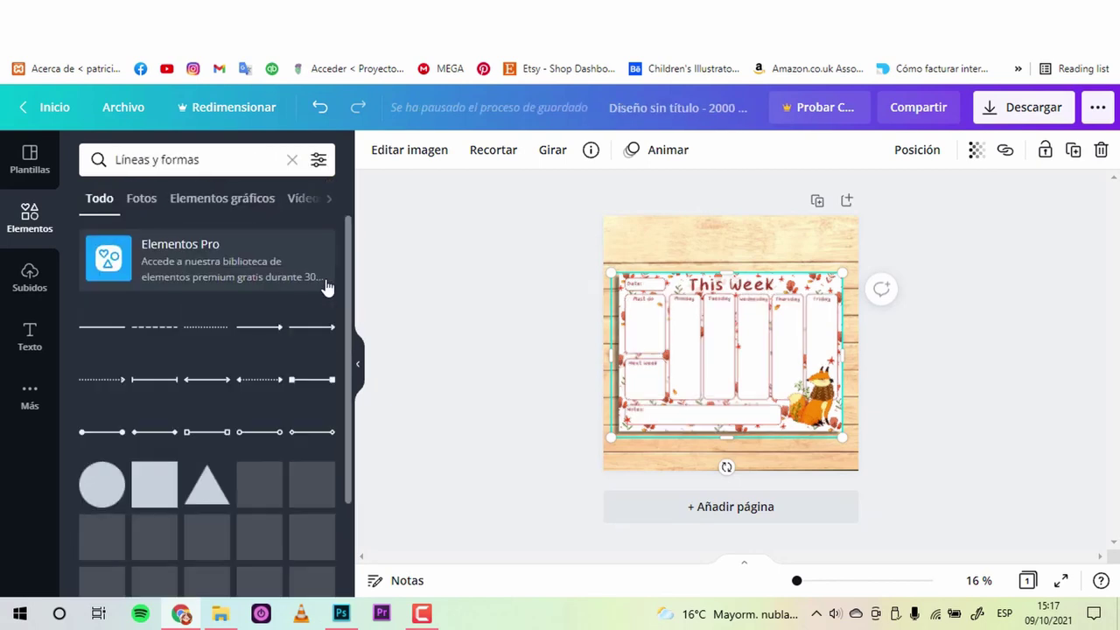
{"action": "scroll", "coordinate": [282, 289], "scroll_direction": "down", "scroll_amount": 1}
{"action": "scroll", "coordinate": [268, 295], "scroll_direction": "down", "scroll_amount": 1}
{"action": "scroll", "coordinate": [271, 295], "scroll_direction": "down", "scroll_amount": 1}
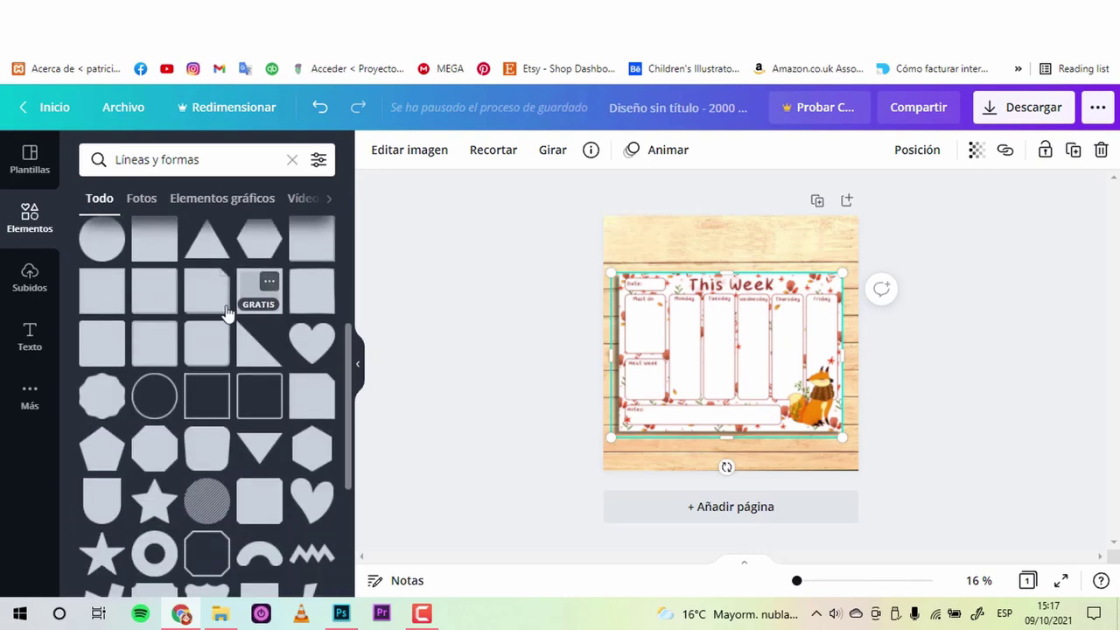
{"action": "scroll", "coordinate": [248, 308], "scroll_direction": "up", "scroll_amount": 1}
{"action": "left_click", "coordinate": [154, 319]}
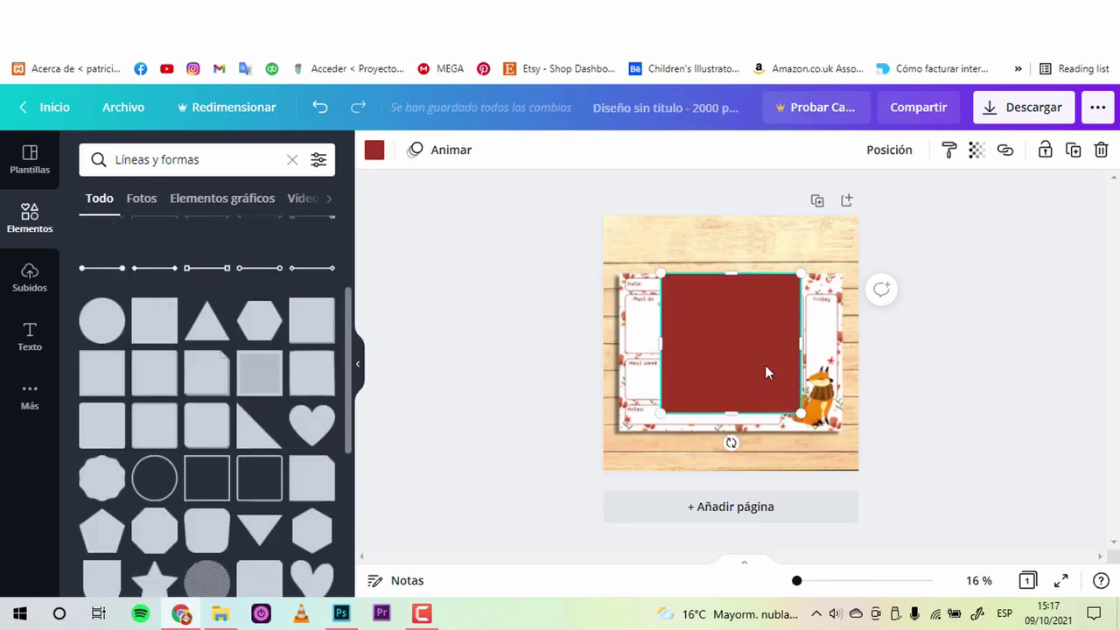
{"action": "left_click_drag", "start_coordinate": [736, 275], "coordinate": [669, 429]}
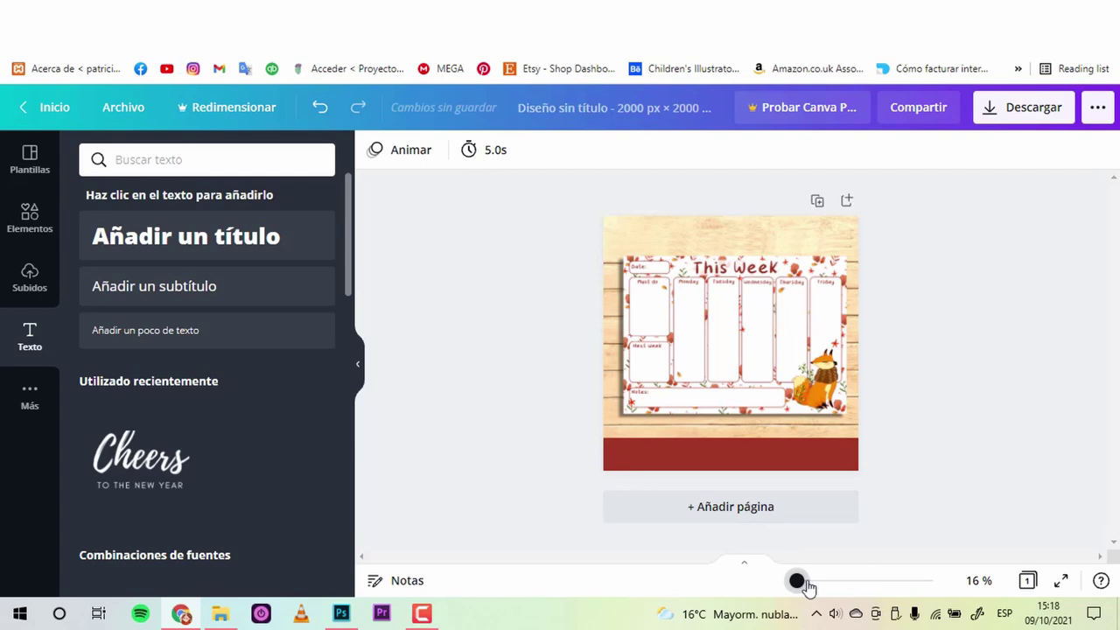
Add a title text box reading 'WEEKLY PLANNER PRINTABLE'
{"action": "left_click_drag", "start_coordinate": [806, 587], "coordinate": [800, 585]}
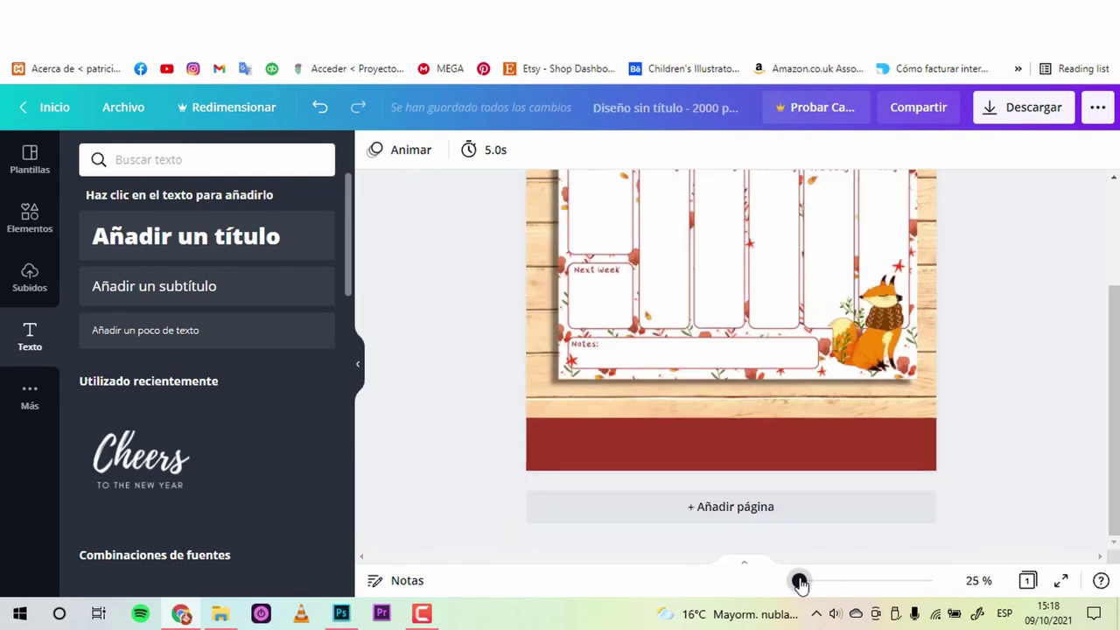
{"action": "scroll", "coordinate": [1052, 465], "scroll_direction": "up", "scroll_amount": 2}
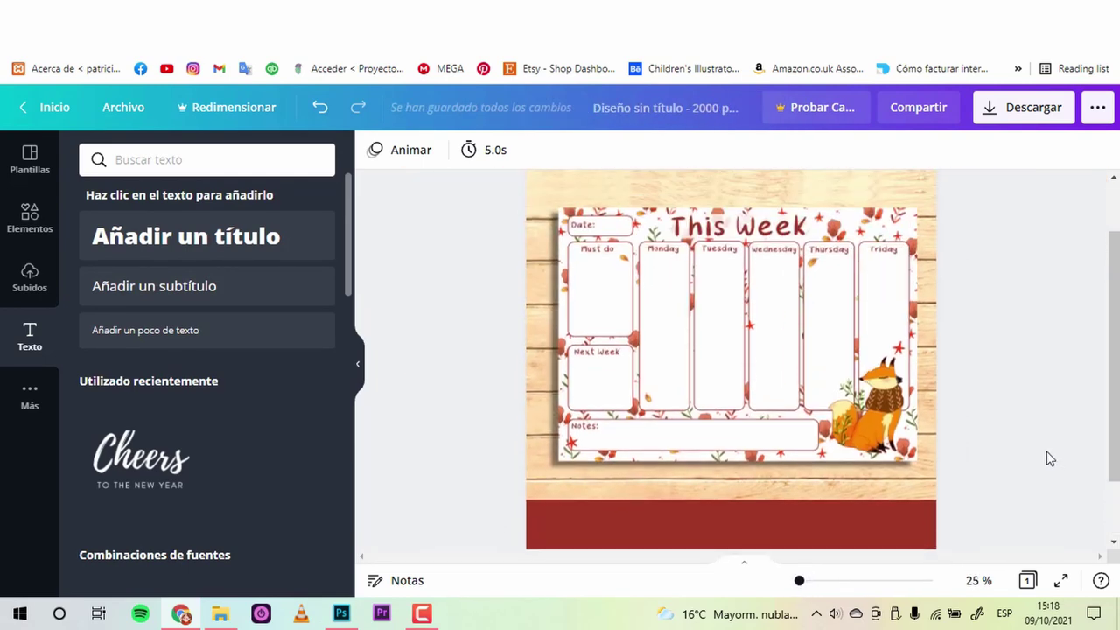
{"action": "left_click_drag", "start_coordinate": [799, 581], "coordinate": [798, 581]}
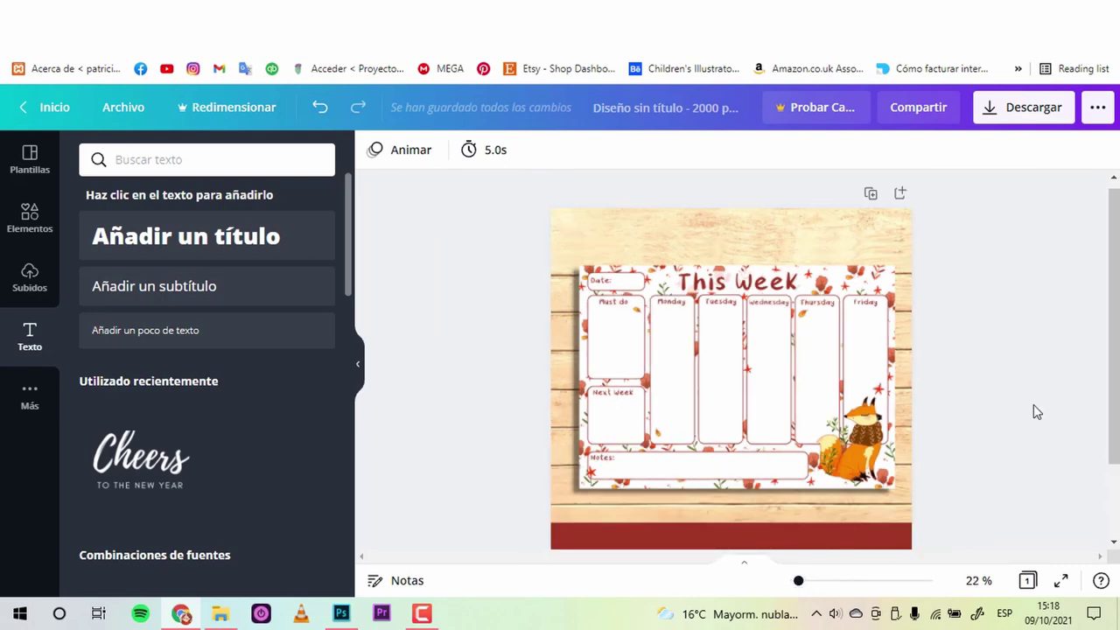
{"action": "scroll", "coordinate": [1116, 366], "scroll_direction": "down", "scroll_amount": 1}
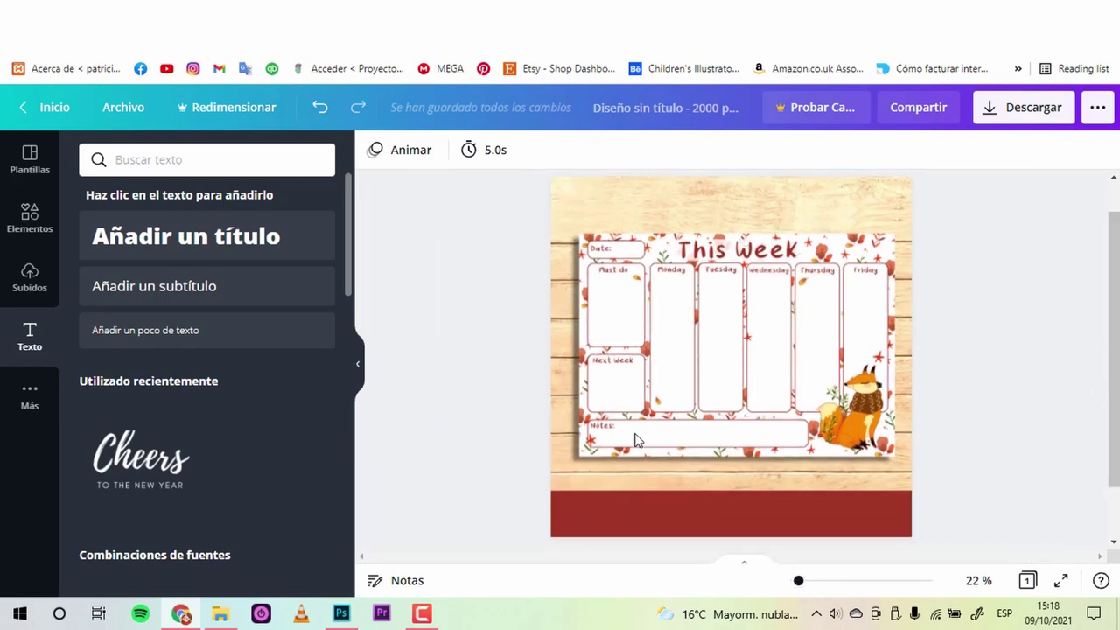
{"action": "left_click", "coordinate": [204, 237]}
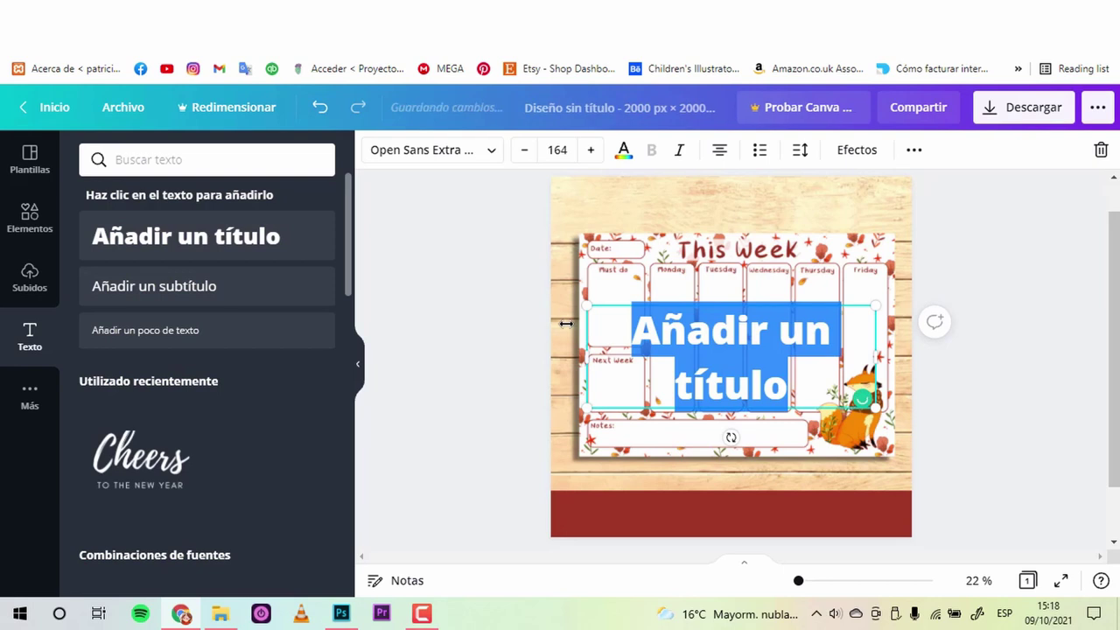
{"action": "type", "text": "WEEKL"}
{"action": "type", "text": "Y P"}
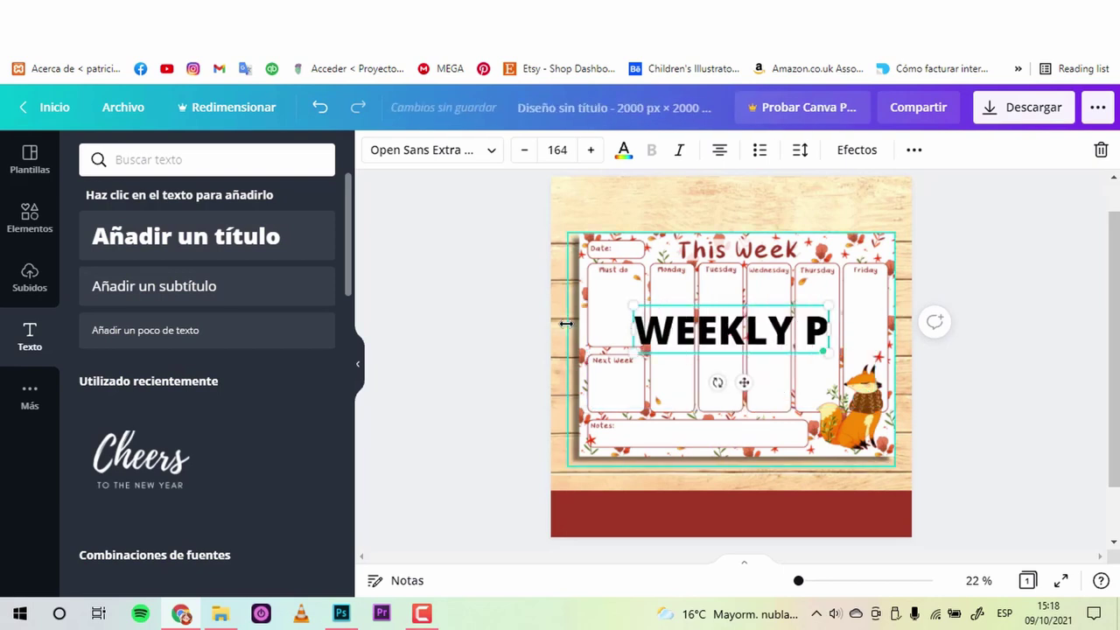
{"action": "type", "text": "LANNER PRINTA"}
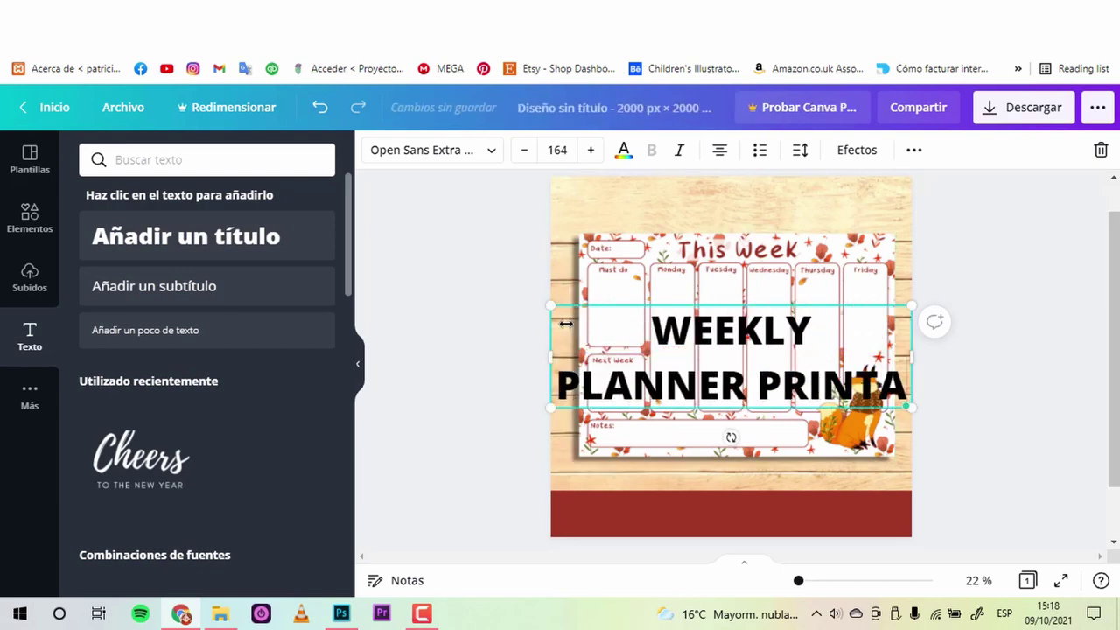
{"action": "type", "text": "BLE"}
Select all the title text and step its font size down to 136
{"action": "key", "text": "ctrl+a"}
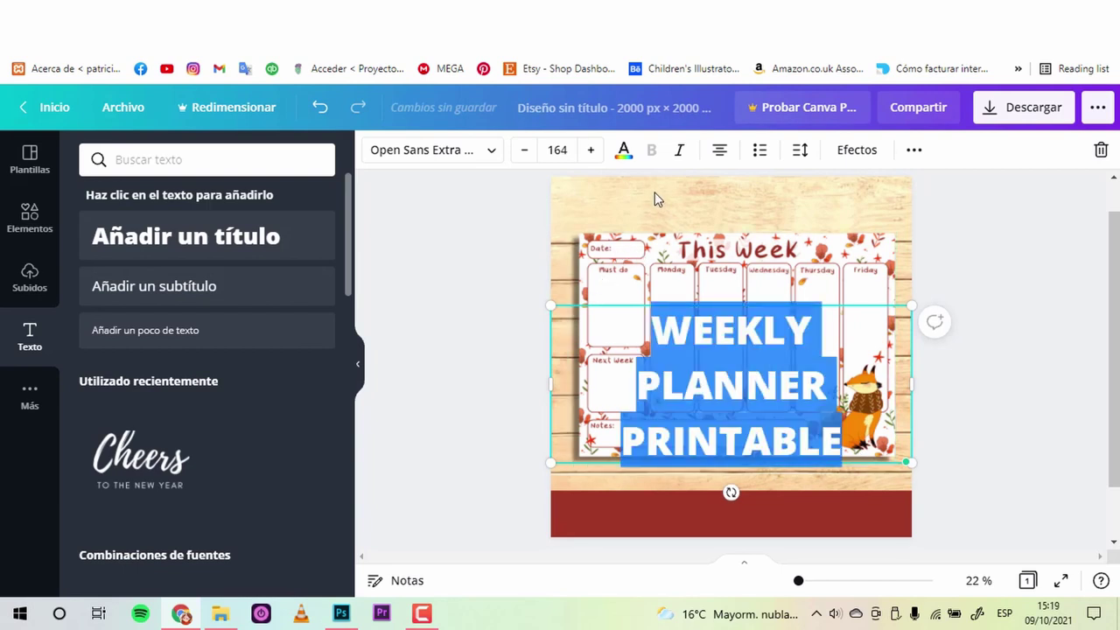
{"action": "left_click", "coordinate": [543, 149]}
{"action": "left_click", "coordinate": [524, 150]}
{"action": "double_click", "coordinate": [524, 150]}
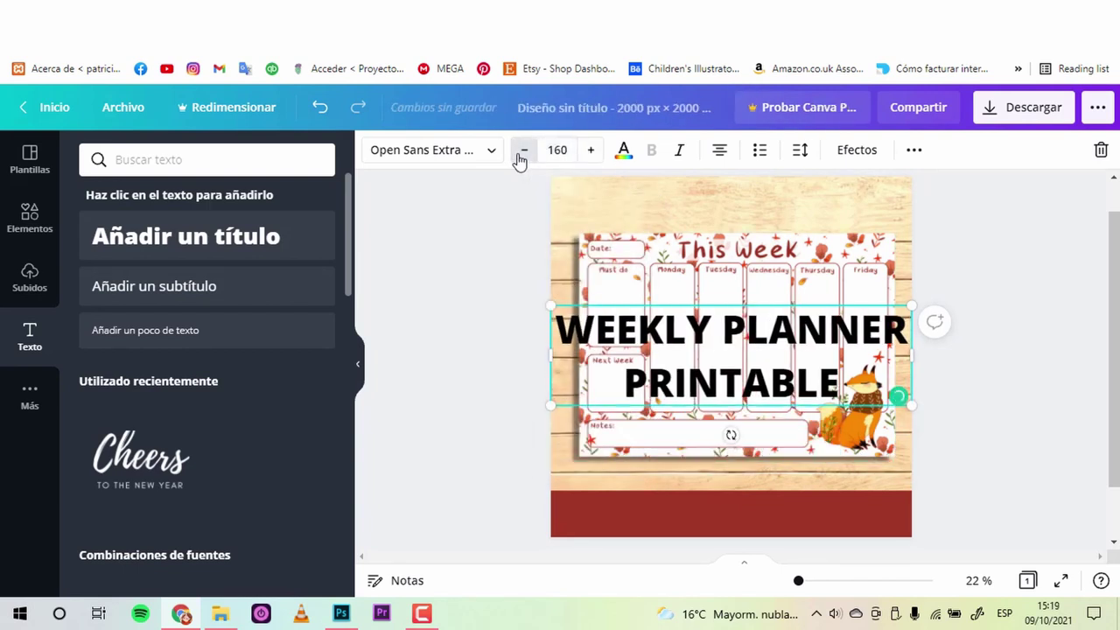
{"action": "left_click", "coordinate": [524, 150]}
{"action": "left_click", "coordinate": [524, 149]}
{"action": "left_click", "coordinate": [524, 150]}
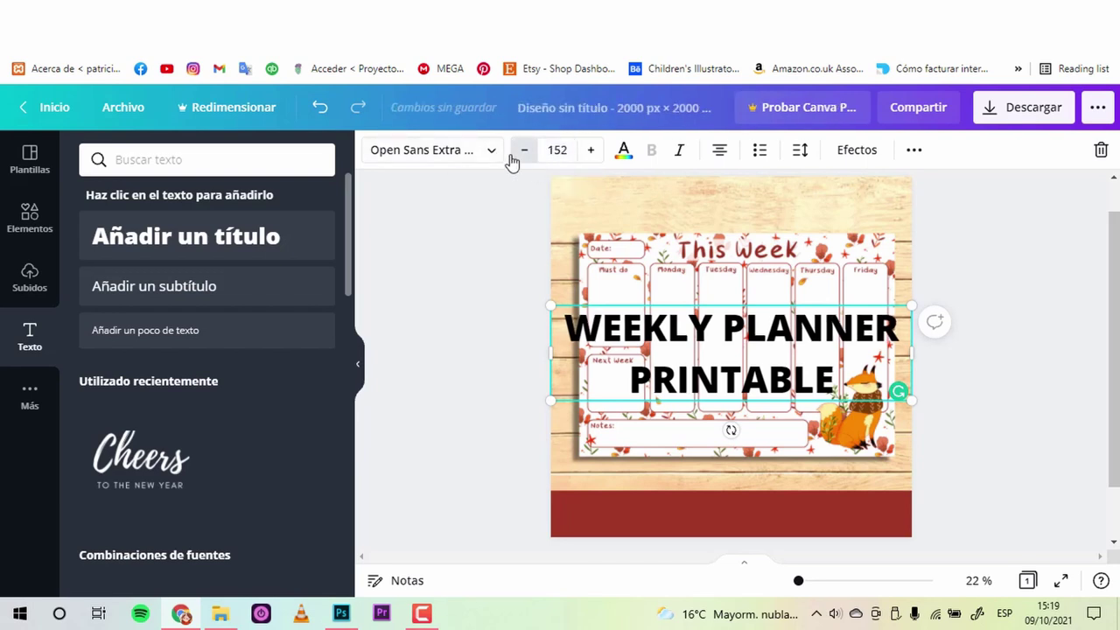
{"action": "left_click", "coordinate": [524, 152]}
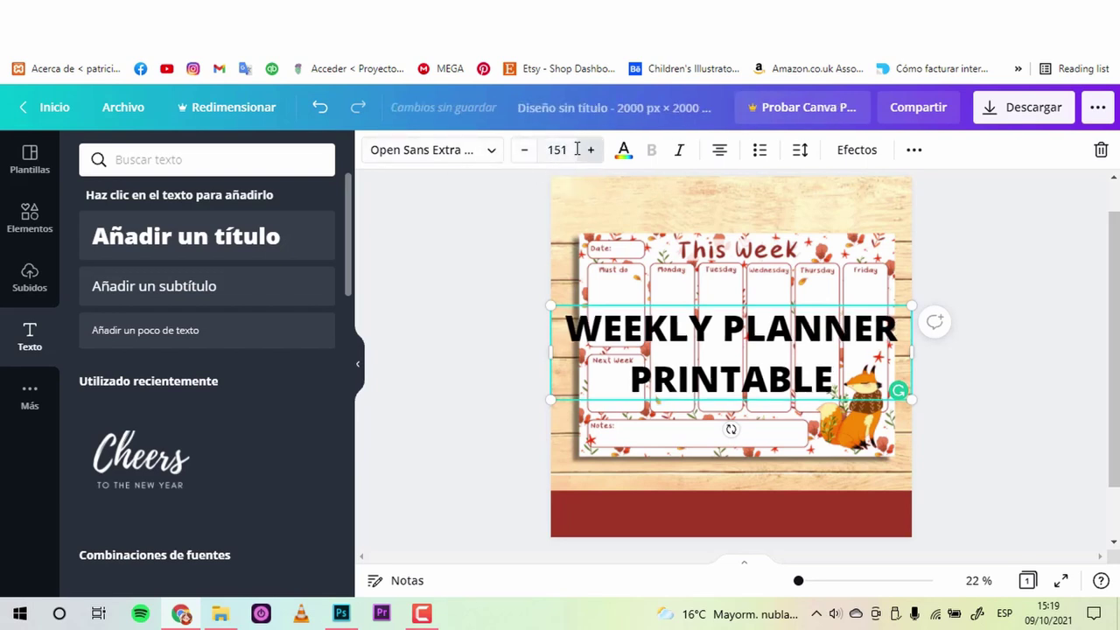
{"action": "double_click", "coordinate": [524, 152]}
{"action": "double_click", "coordinate": [524, 153]}
{"action": "double_click", "coordinate": [525, 152]}
{"action": "triple_click", "coordinate": [524, 152]}
{"action": "double_click", "coordinate": [524, 152]}
{"action": "triple_click", "coordinate": [525, 152]}
{"action": "left_click", "coordinate": [524, 150]}
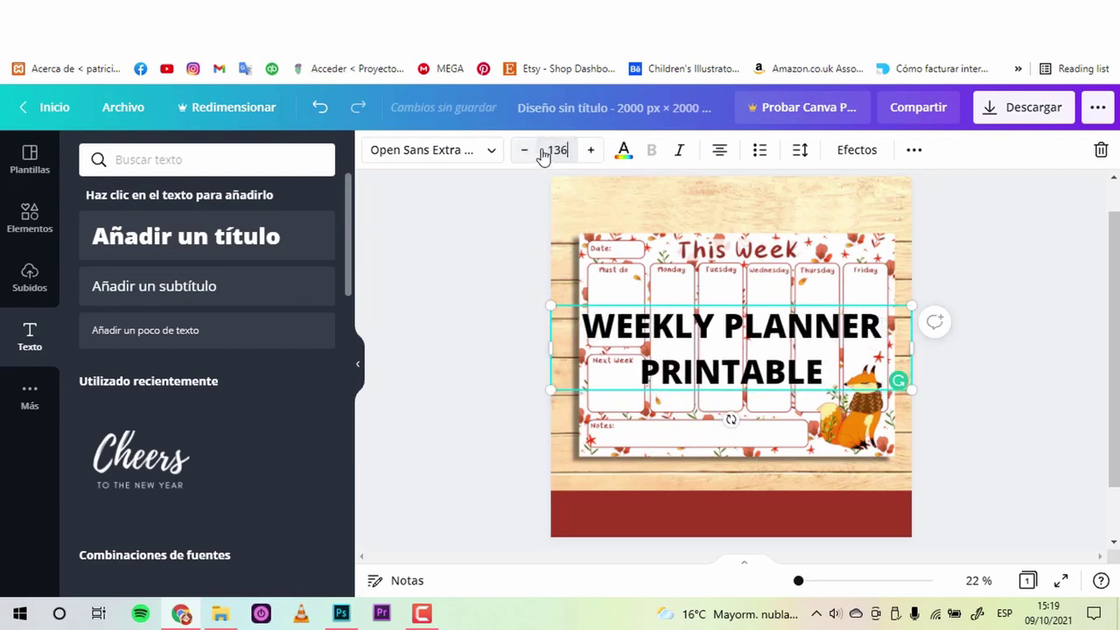
Set the title's font size exactly to 92
{"action": "left_click", "coordinate": [540, 149]}
{"action": "double_click", "coordinate": [556, 150]}
{"action": "type", "text": "92"}
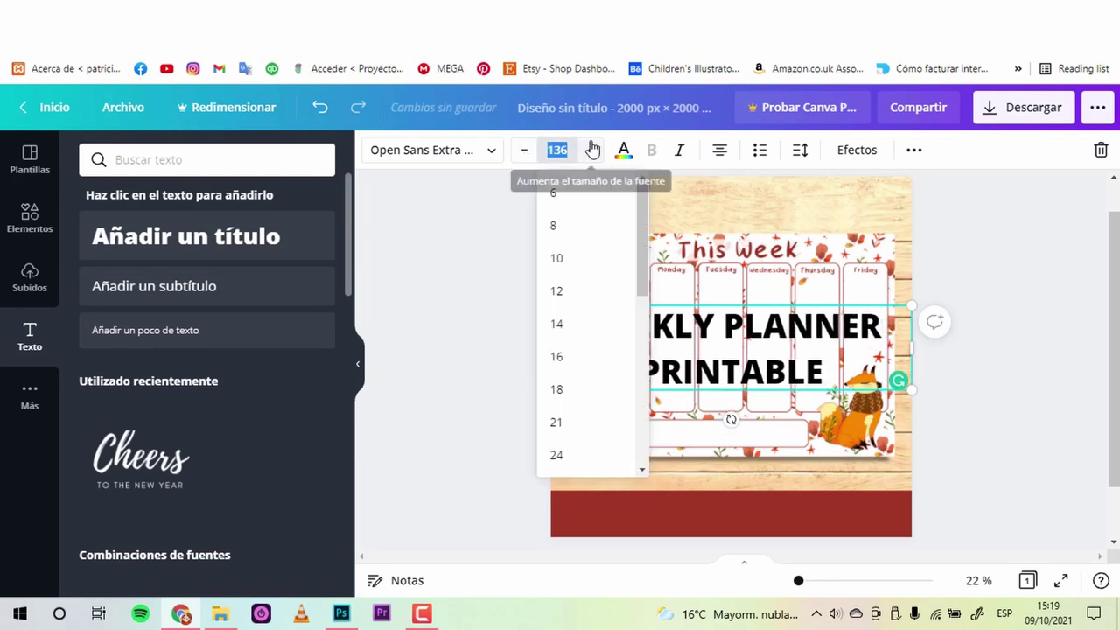
{"action": "key", "text": "Return"}
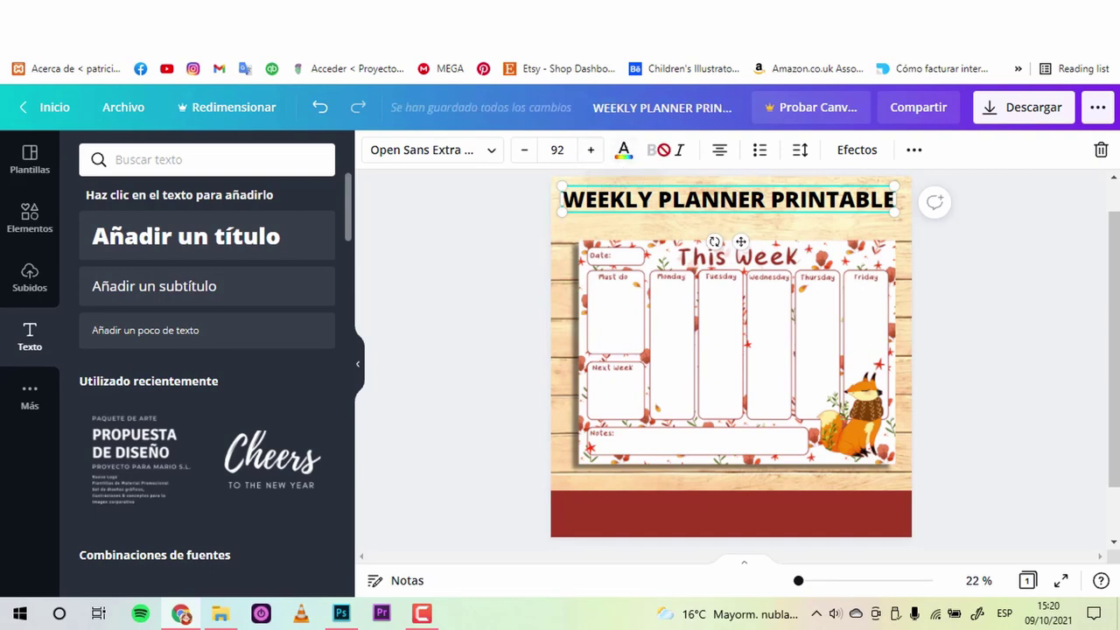
{"action": "left_click", "coordinate": [492, 153]}
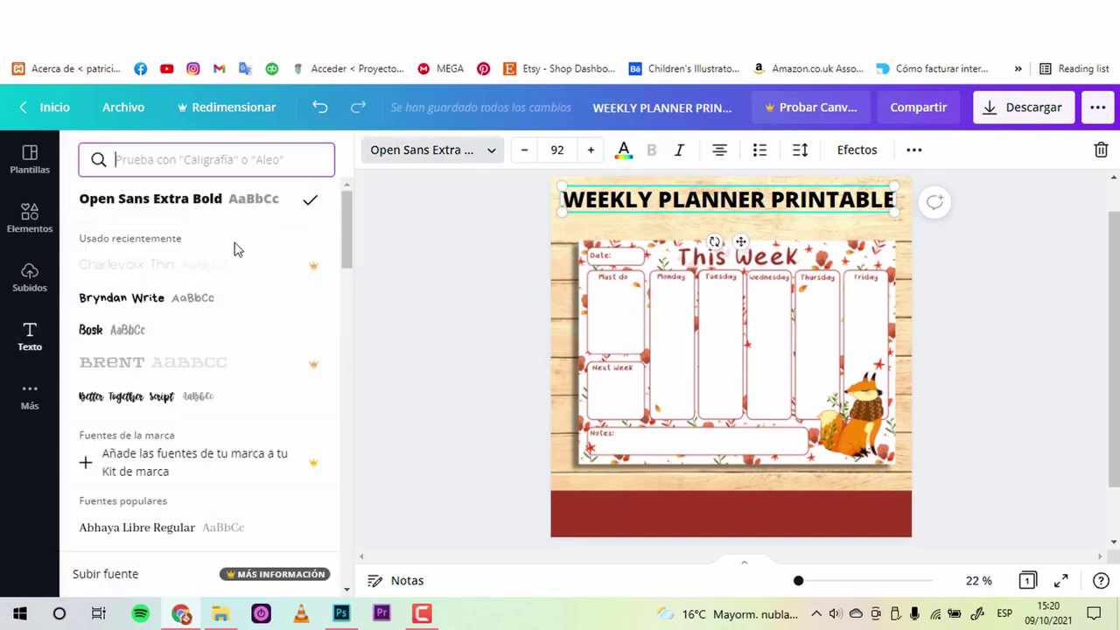
Try Archivo Black and then Bebas Neue as the title font
{"action": "scroll", "coordinate": [155, 317], "scroll_direction": "down", "scroll_amount": 1}
{"action": "scroll", "coordinate": [156, 320], "scroll_direction": "down", "scroll_amount": 1}
{"action": "scroll", "coordinate": [154, 322], "scroll_direction": "down", "scroll_amount": 1}
{"action": "scroll", "coordinate": [155, 322], "scroll_direction": "down", "scroll_amount": 1}
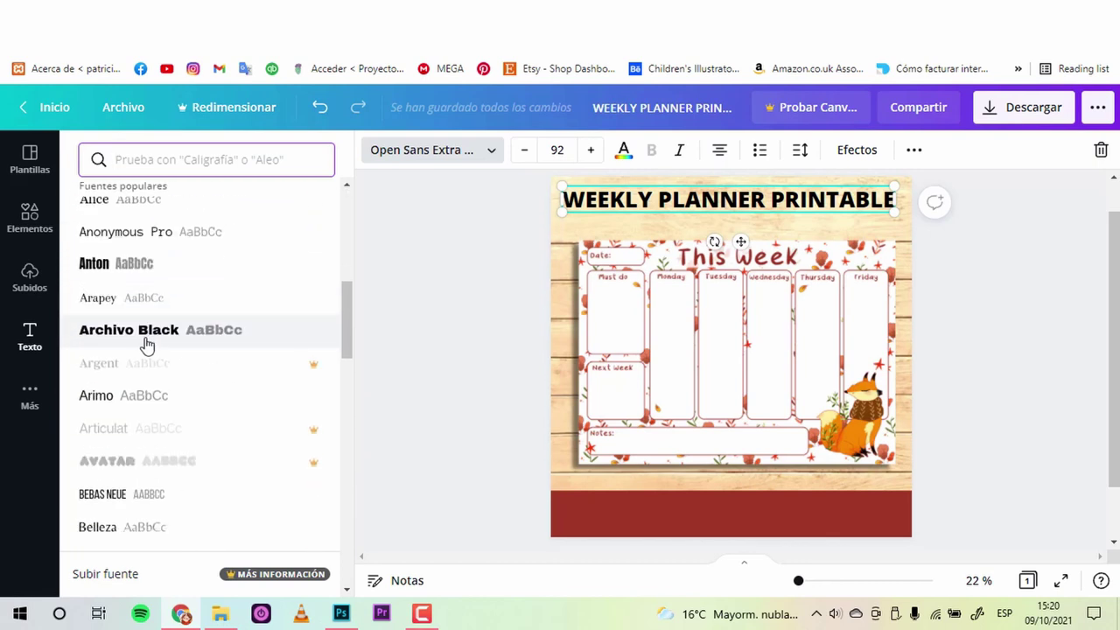
{"action": "left_click", "coordinate": [144, 331]}
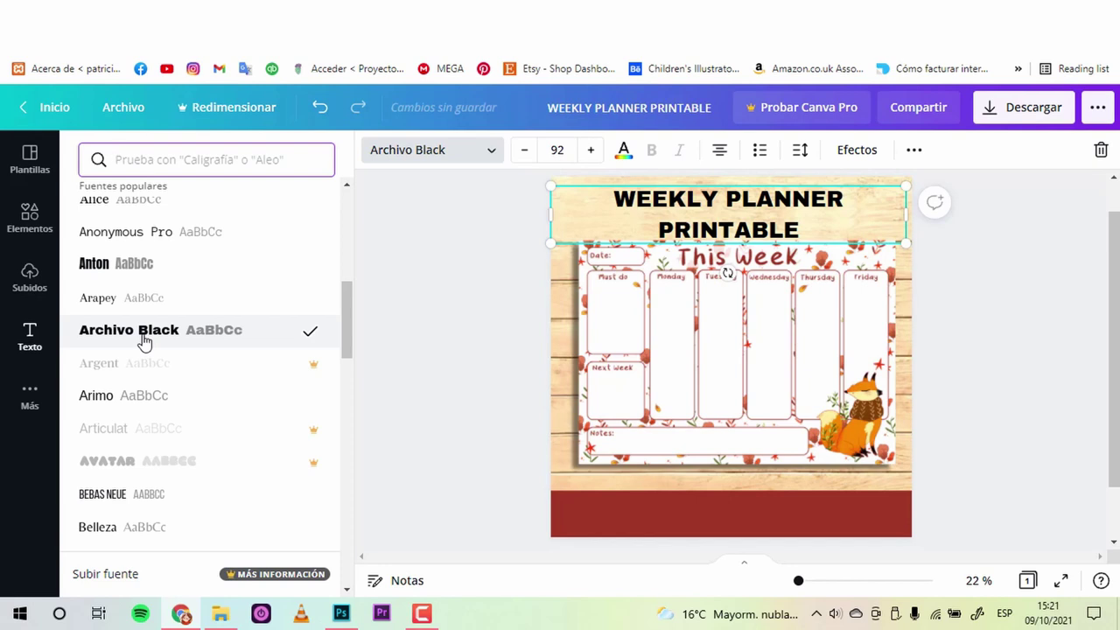
{"action": "scroll", "coordinate": [145, 340], "scroll_direction": "down", "scroll_amount": 1}
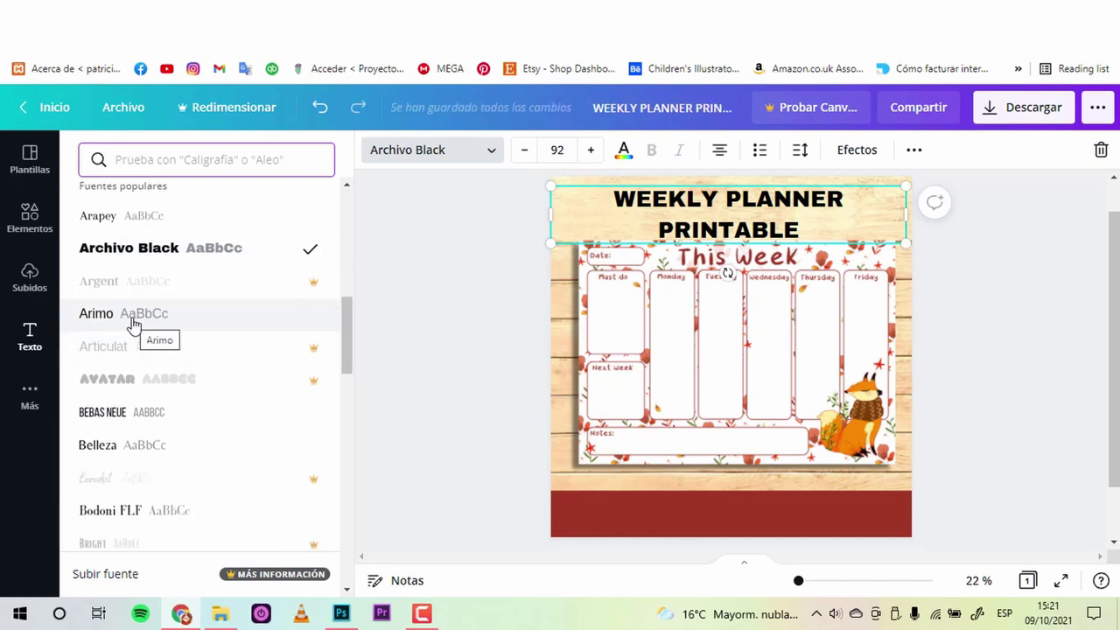
{"action": "scroll", "coordinate": [133, 341], "scroll_direction": "down", "scroll_amount": 1}
{"action": "left_click", "coordinate": [132, 340]}
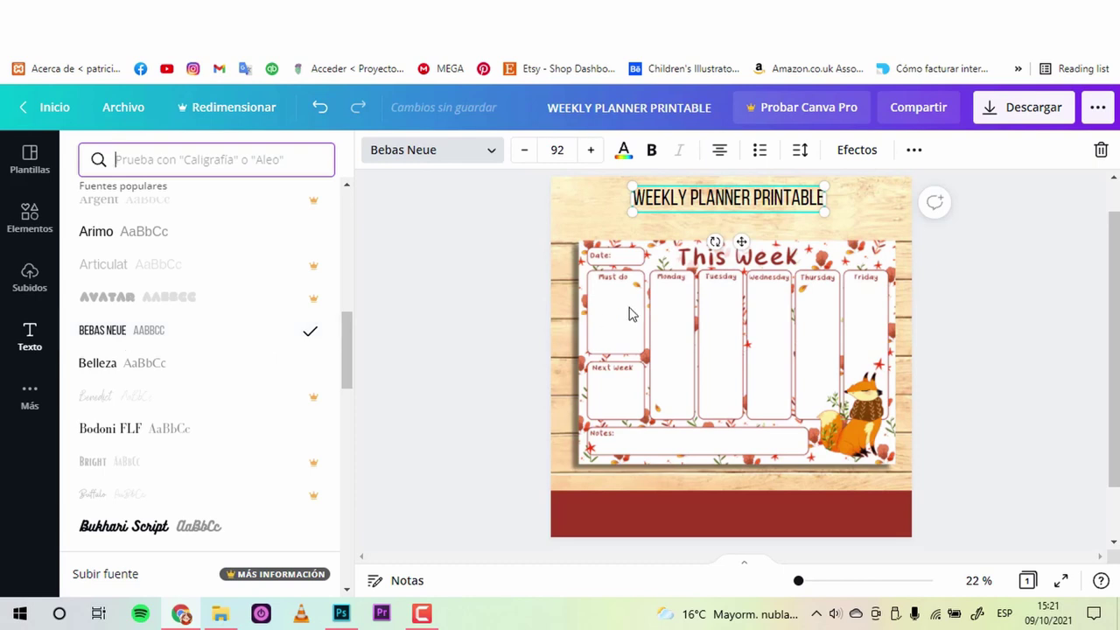
Try League Spartan, then undo back to Clear Sans Bold
{"action": "scroll", "coordinate": [164, 381], "scroll_direction": "down", "scroll_amount": 1}
{"action": "scroll", "coordinate": [165, 381], "scroll_direction": "down", "scroll_amount": 1}
{"action": "scroll", "coordinate": [165, 380], "scroll_direction": "down", "scroll_amount": 1}
{"action": "scroll", "coordinate": [163, 379], "scroll_direction": "down", "scroll_amount": 1}
{"action": "scroll", "coordinate": [158, 389], "scroll_direction": "down", "scroll_amount": 1}
{"action": "scroll", "coordinate": [144, 398], "scroll_direction": "down", "scroll_amount": 2}
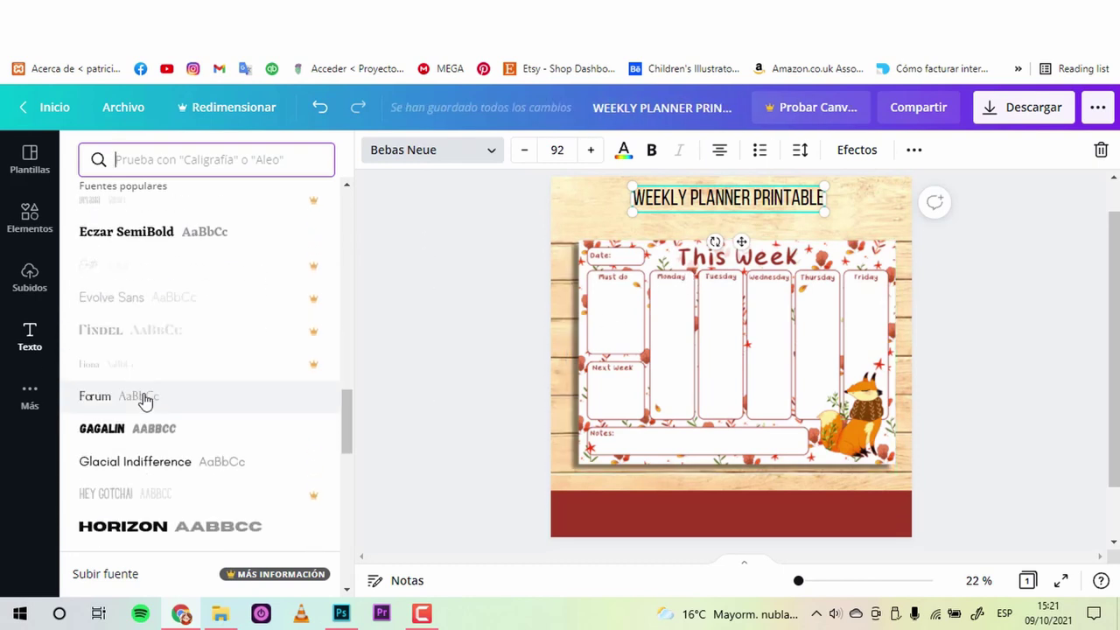
{"action": "scroll", "coordinate": [151, 499], "scroll_direction": "down", "scroll_amount": 3}
{"action": "scroll", "coordinate": [145, 468], "scroll_direction": "down", "scroll_amount": 1}
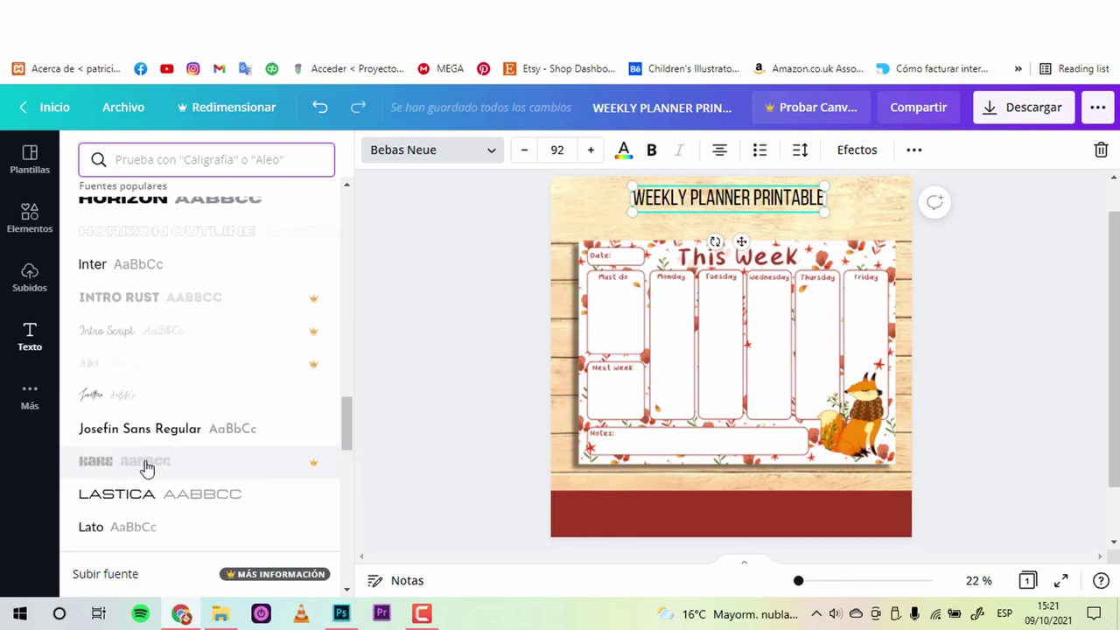
{"action": "scroll", "coordinate": [146, 467], "scroll_direction": "down", "scroll_amount": 1}
{"action": "scroll", "coordinate": [155, 425], "scroll_direction": "down", "scroll_amount": 1}
{"action": "scroll", "coordinate": [155, 426], "scroll_direction": "down", "scroll_amount": 1}
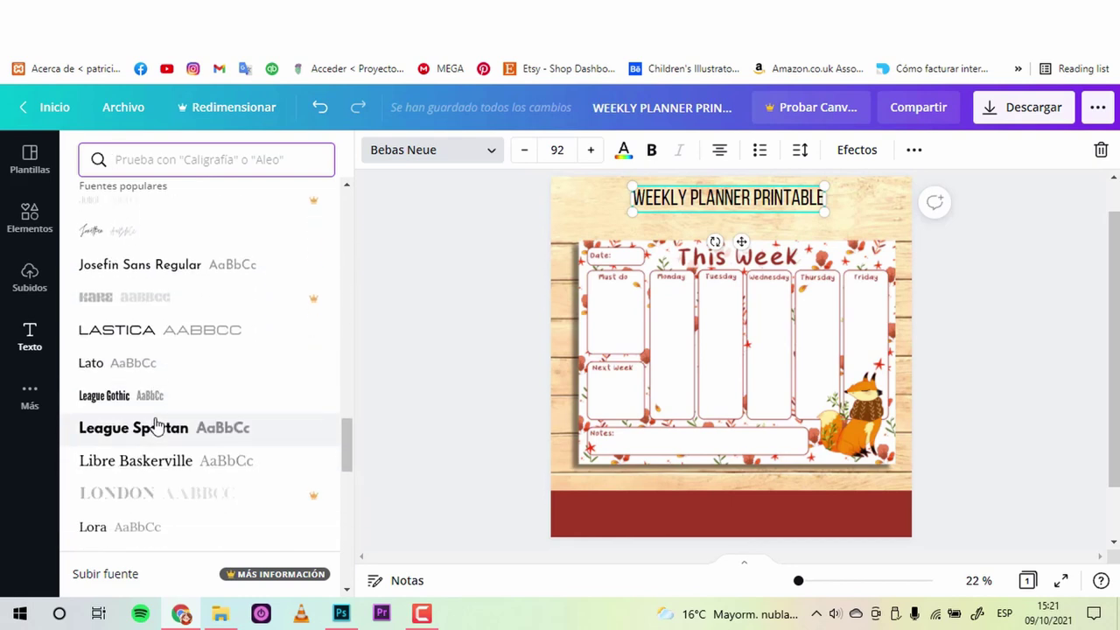
{"action": "scroll", "coordinate": [152, 416], "scroll_direction": "down", "scroll_amount": 1}
{"action": "left_click", "coordinate": [151, 350]}
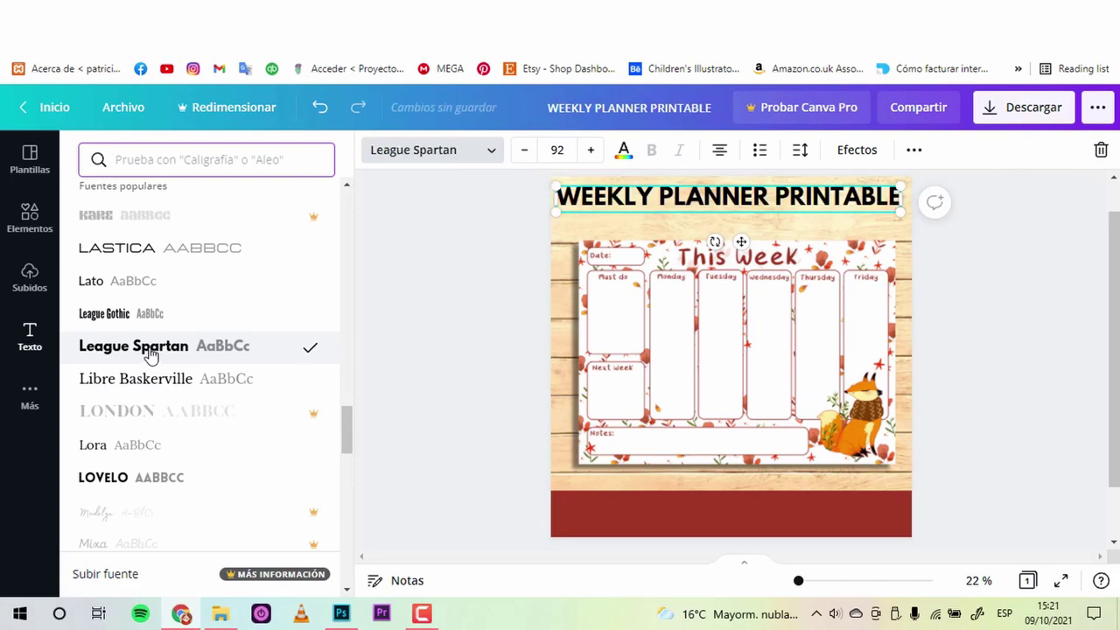
{"action": "key", "text": "ctrl+z"}
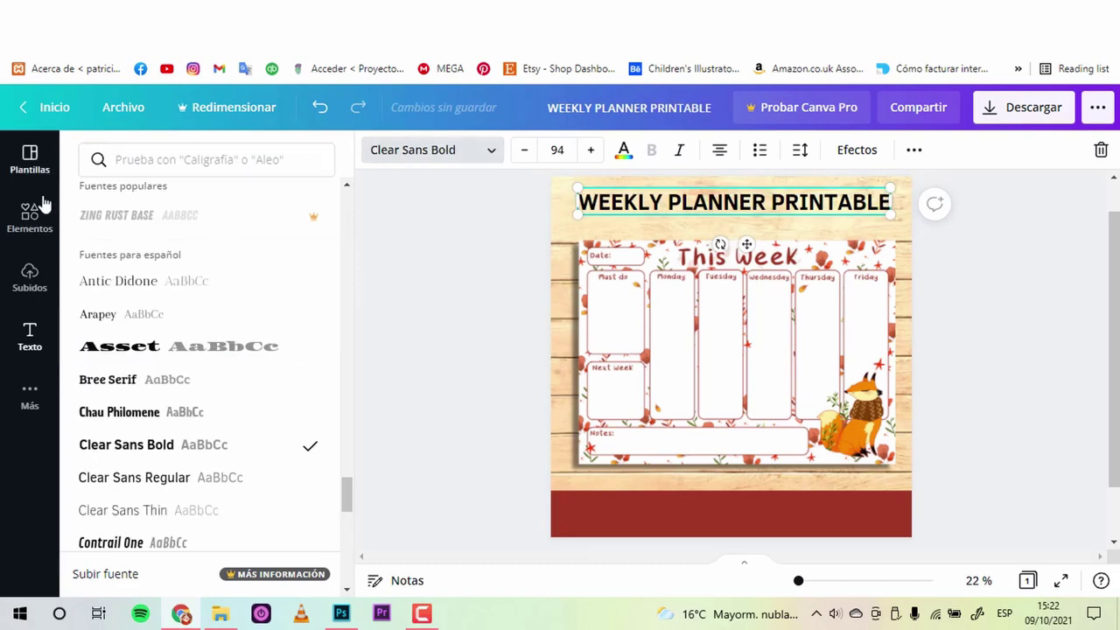
{"action": "left_click", "coordinate": [28, 297]}
Add a subtitle below the title for 'a4 (11.7 X 8.2) / a5 (8.2 X 5.8)'
{"action": "left_click", "coordinate": [29, 327]}
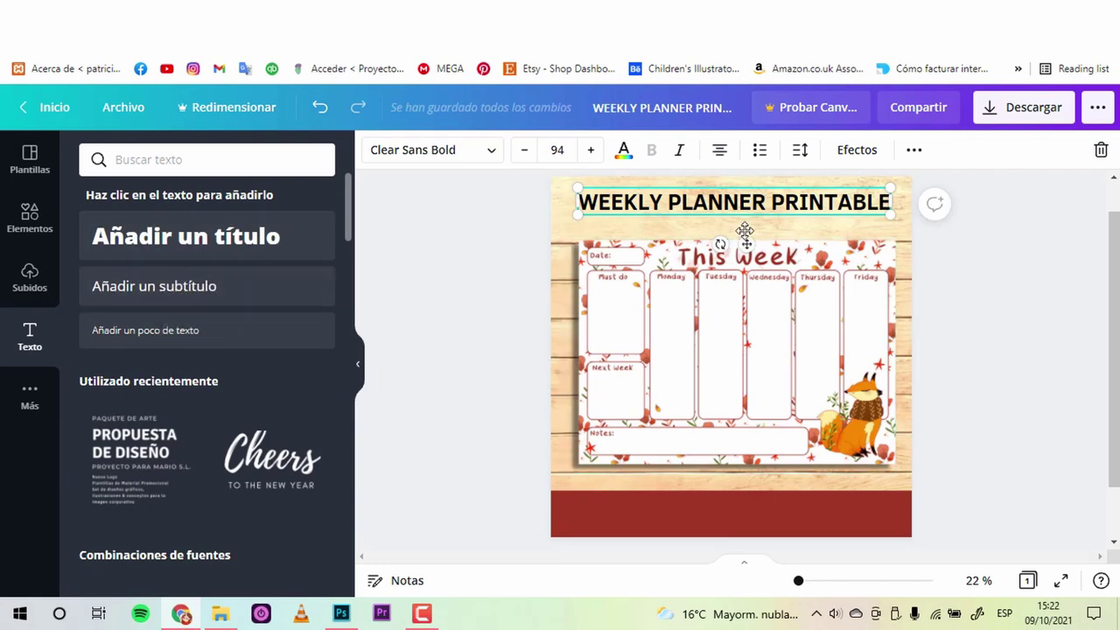
{"action": "left_click", "coordinate": [283, 292]}
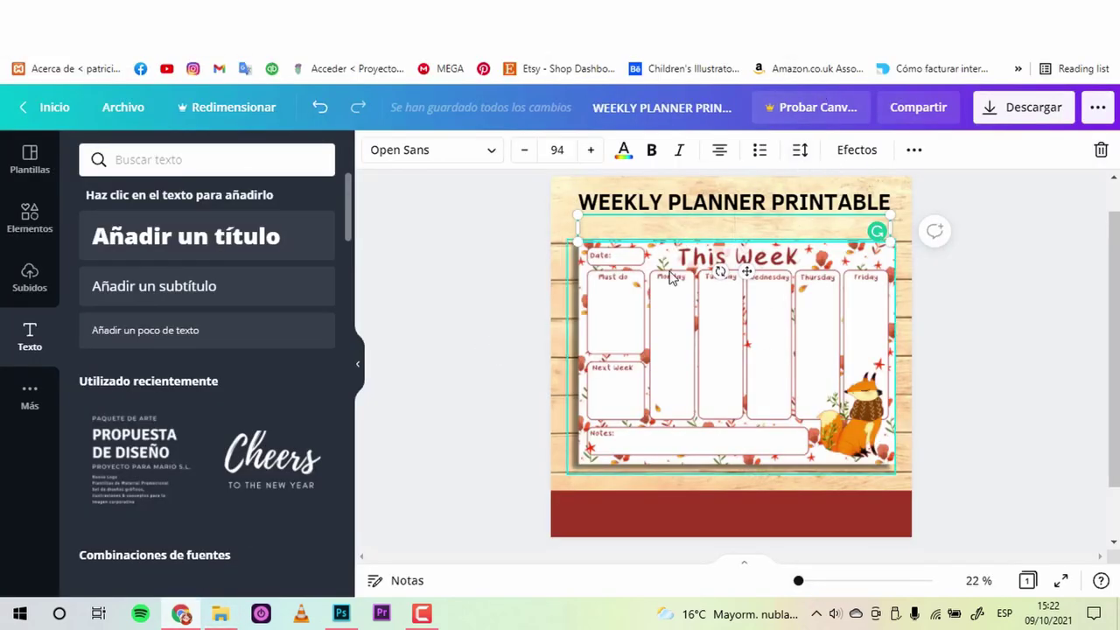
{"action": "double_click", "coordinate": [809, 229]}
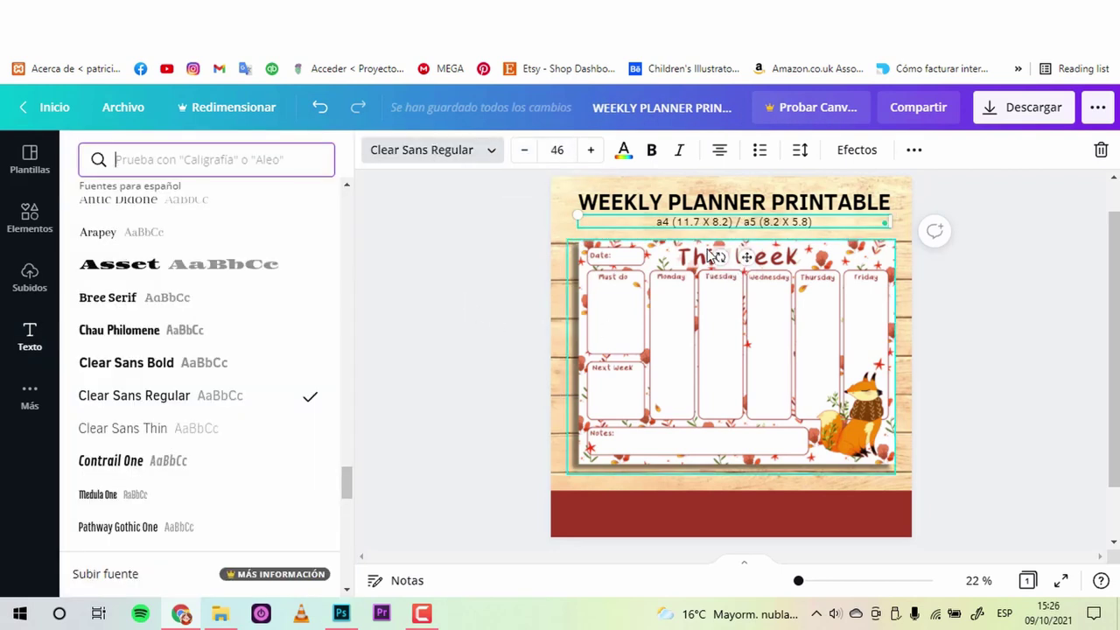
{"action": "left_click", "coordinate": [663, 506]}
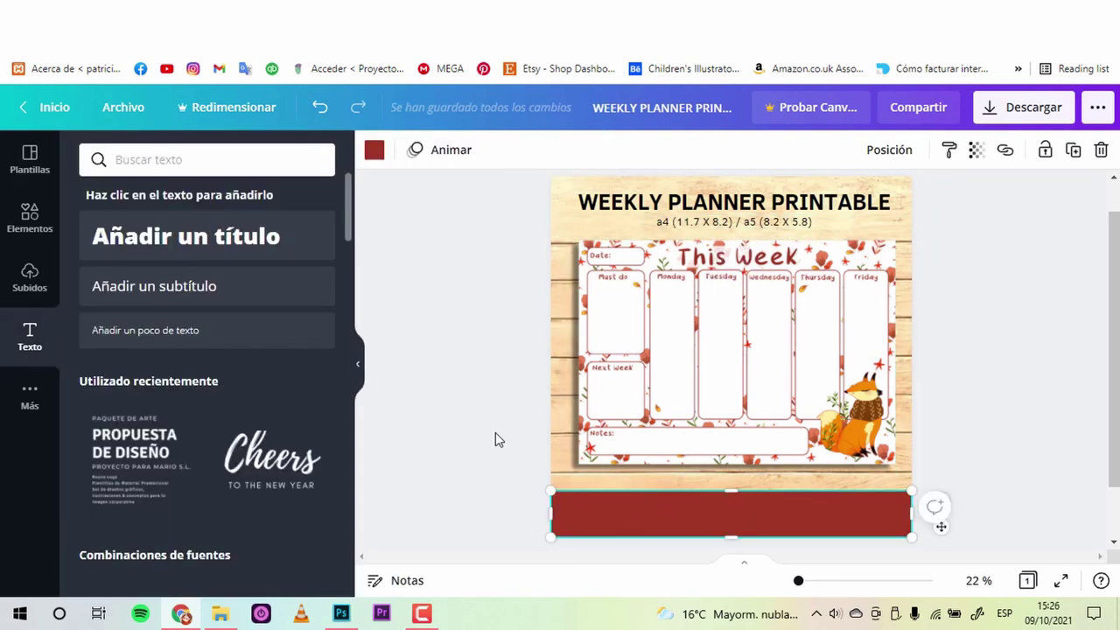
Add a smaller heading reading 'SVG - PNG - PDF - EPS -JPG' on the red bottom band
{"action": "left_click", "coordinate": [140, 245]}
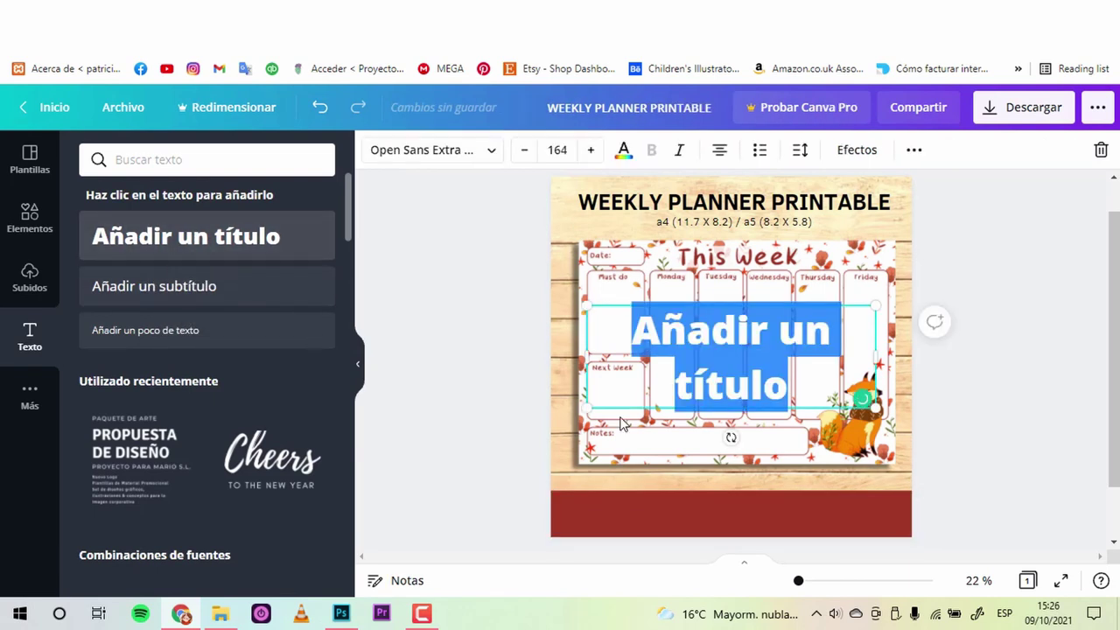
{"action": "left_click", "coordinate": [524, 151]}
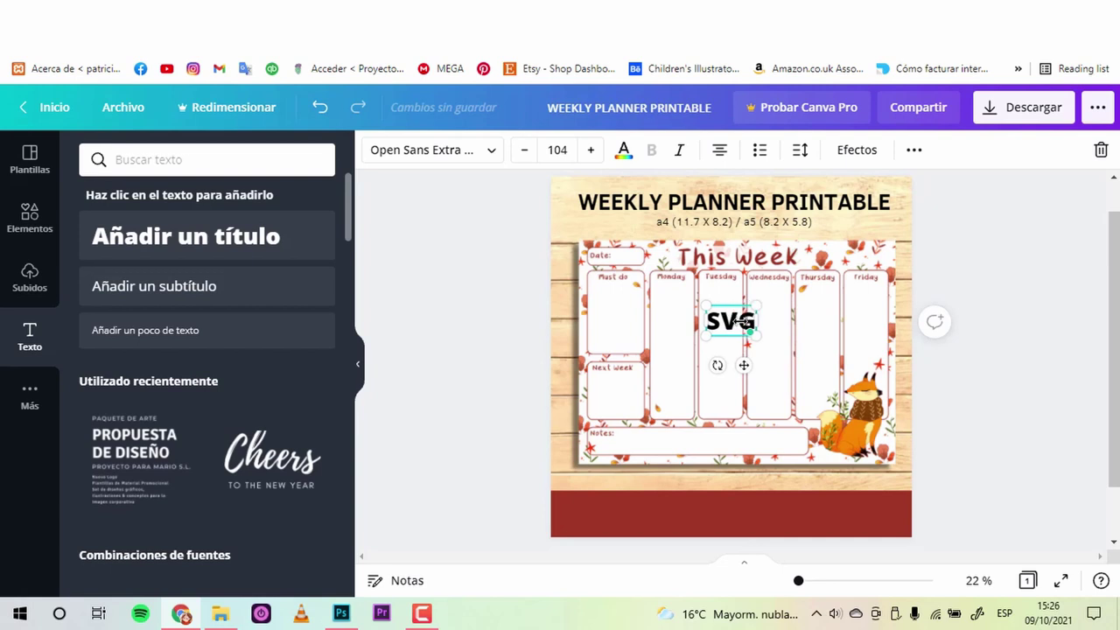
{"action": "type", "text": "-"}
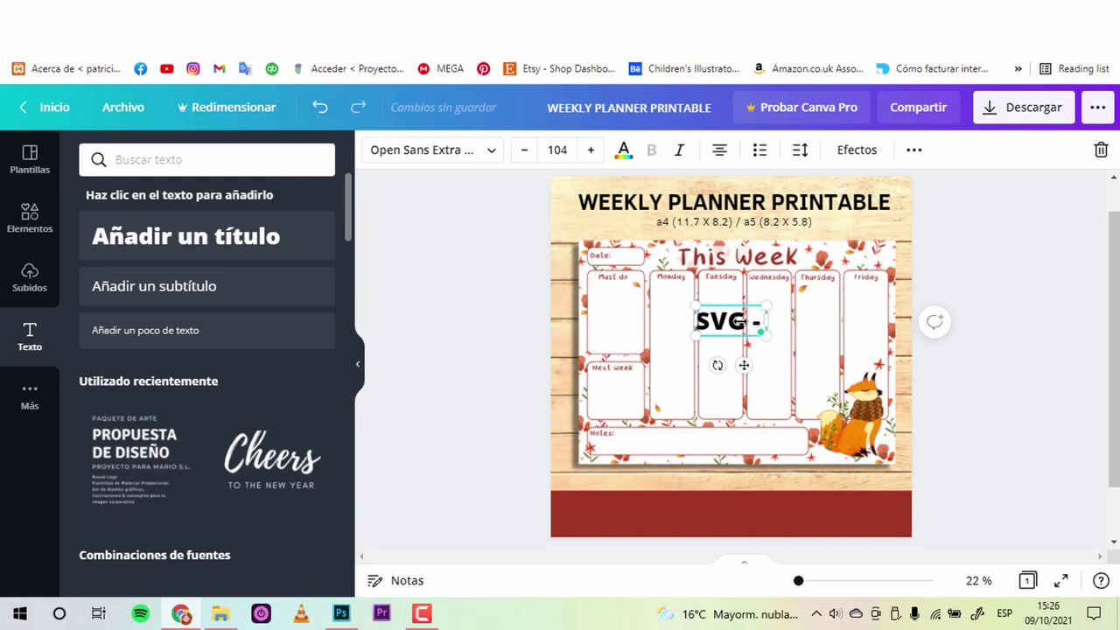
{"action": "type", "text": " PNG"}
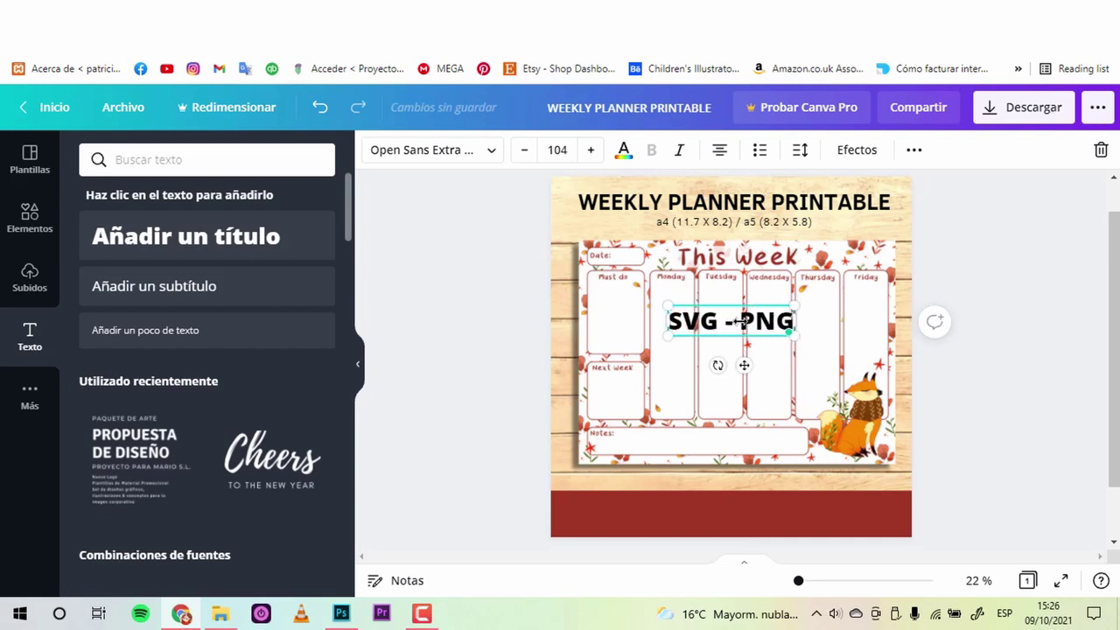
{"action": "type", "text": " -P"}
{"action": "key", "text": "BackSpace"}
{"action": "type", "text": "PDF"}
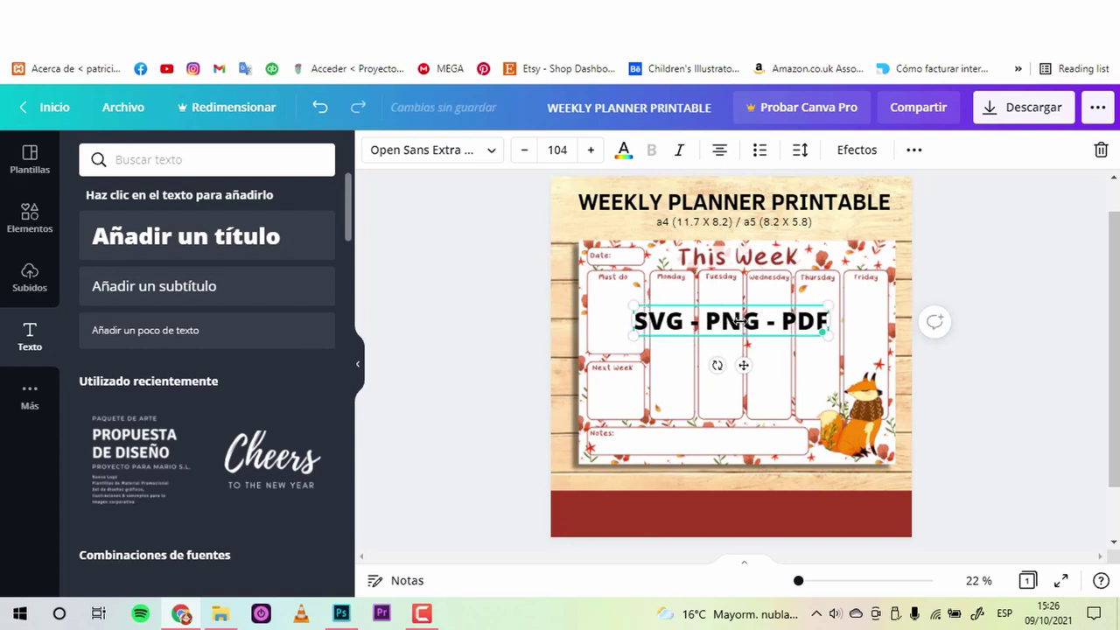
{"action": "type", "text": " -"}
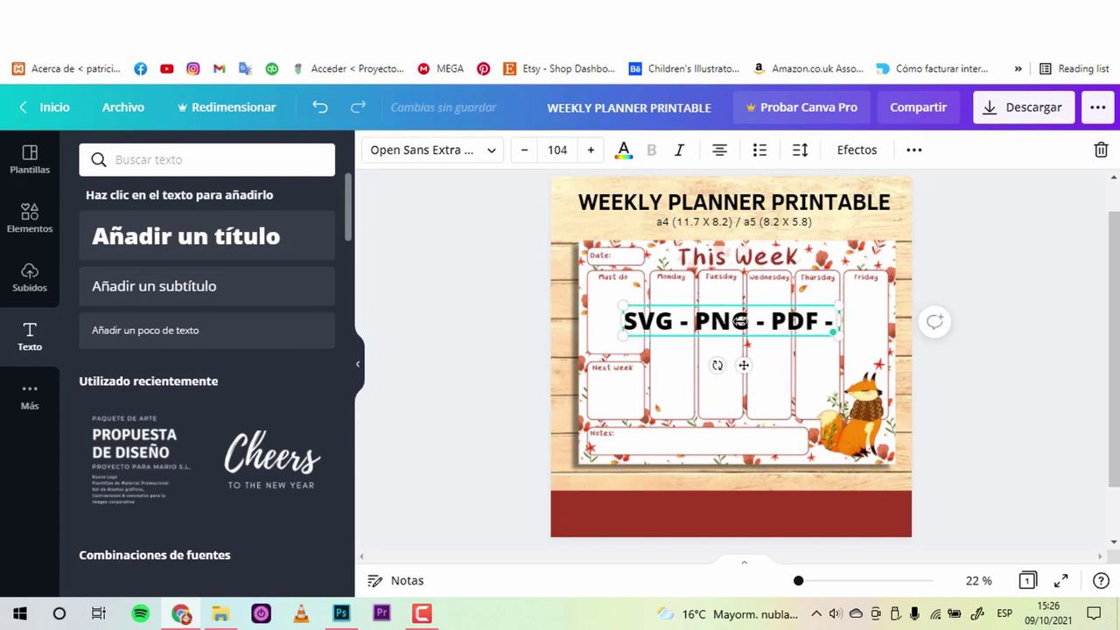
{"action": "type", "text": " EPS -JPG"}
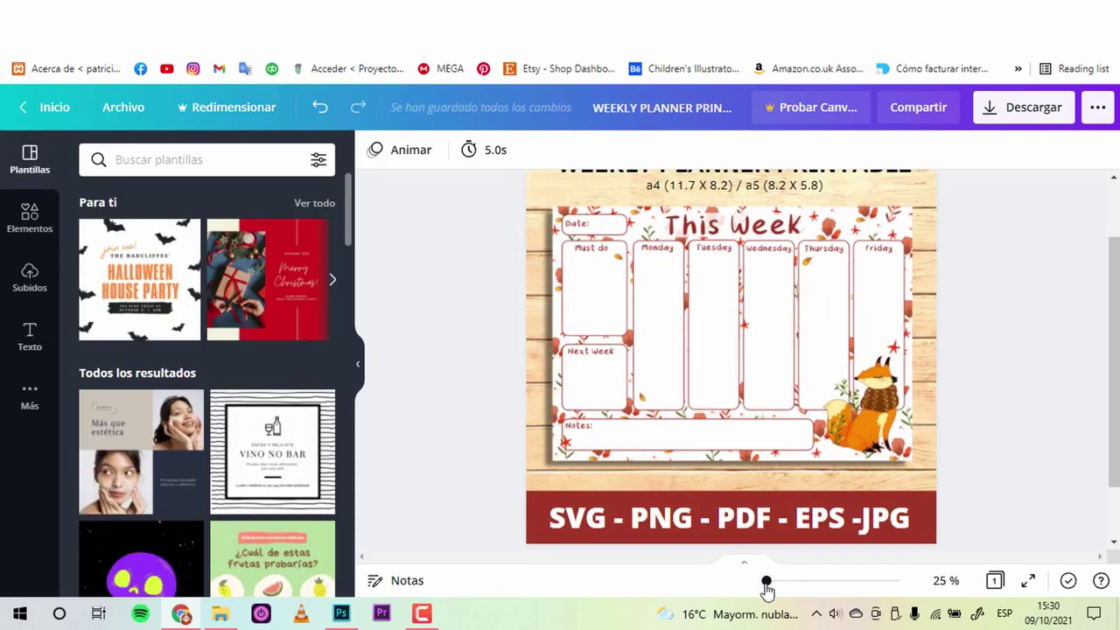
{"action": "left_click_drag", "start_coordinate": [770, 580], "coordinate": [766, 581]}
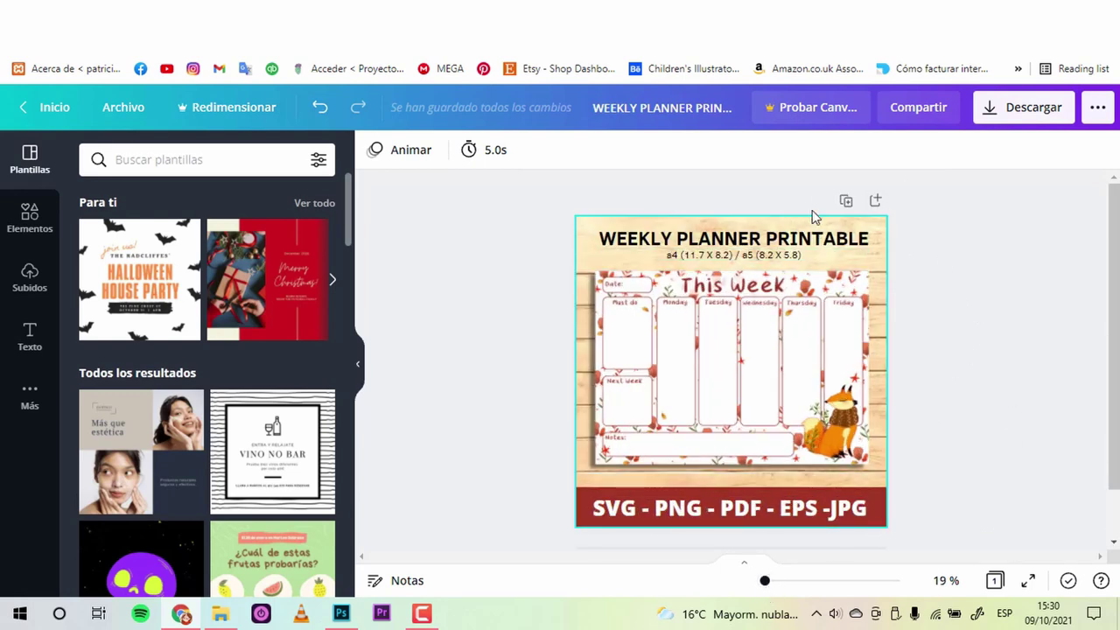
Download the design with PNG as the file type
{"action": "left_click", "coordinate": [1017, 108]}
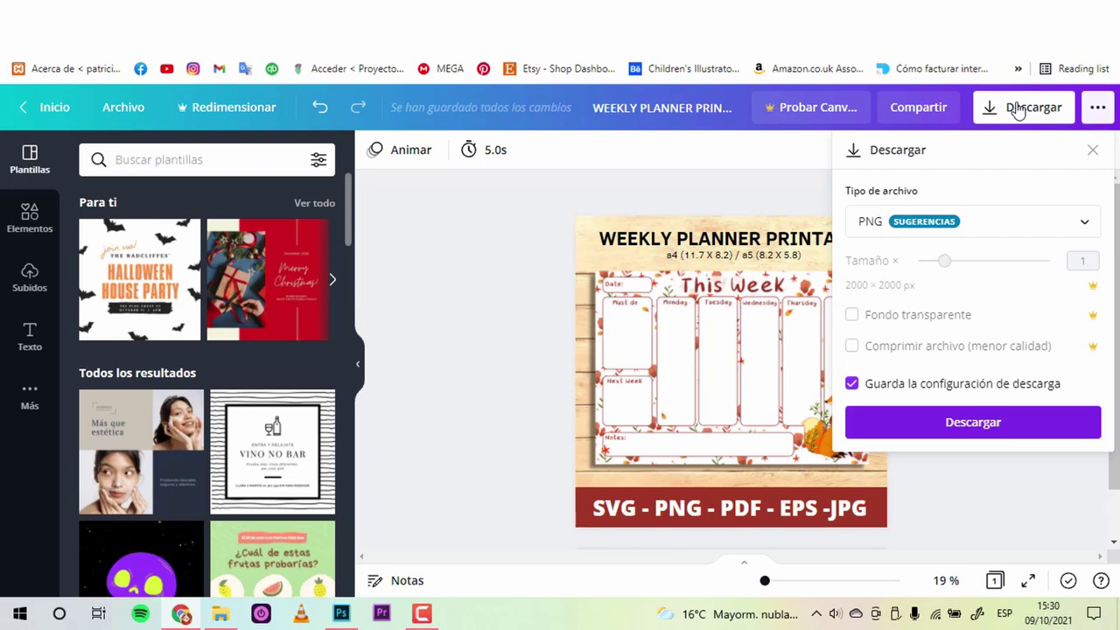
{"action": "left_click", "coordinate": [1082, 226]}
{"action": "scroll", "coordinate": [963, 264], "scroll_direction": "down", "scroll_amount": 1}
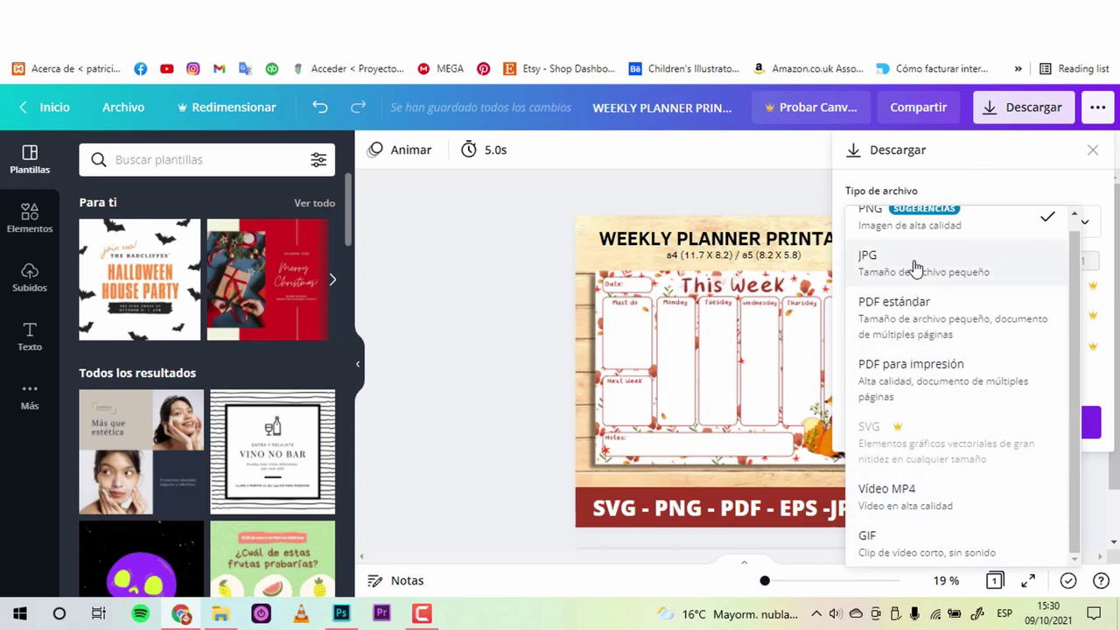
{"action": "scroll", "coordinate": [914, 267], "scroll_direction": "up", "scroll_amount": 1}
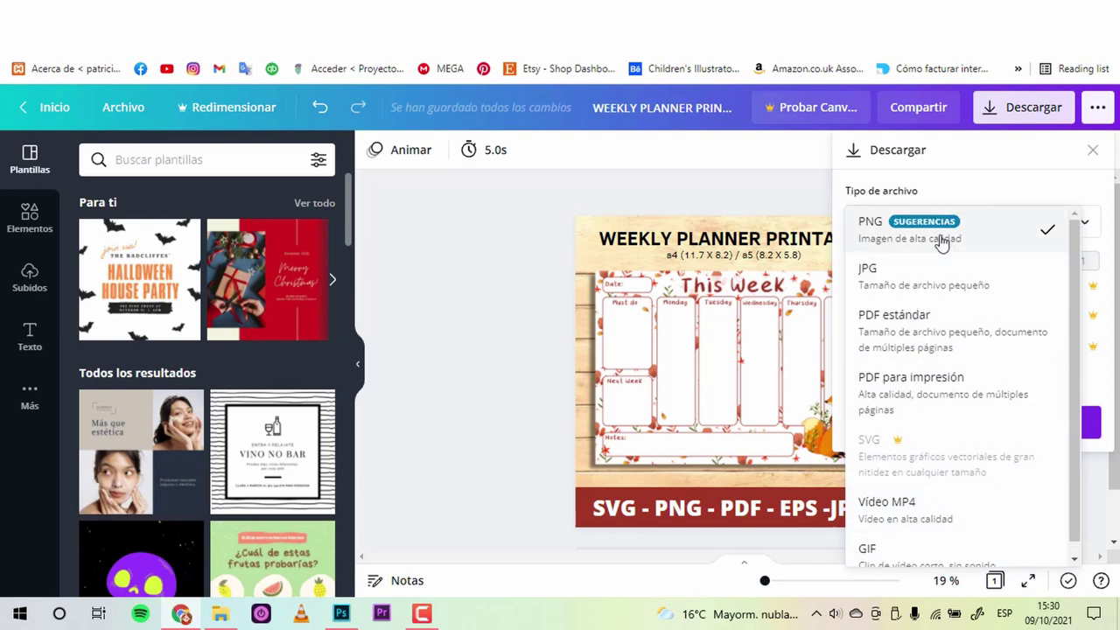
{"action": "left_click", "coordinate": [943, 236]}
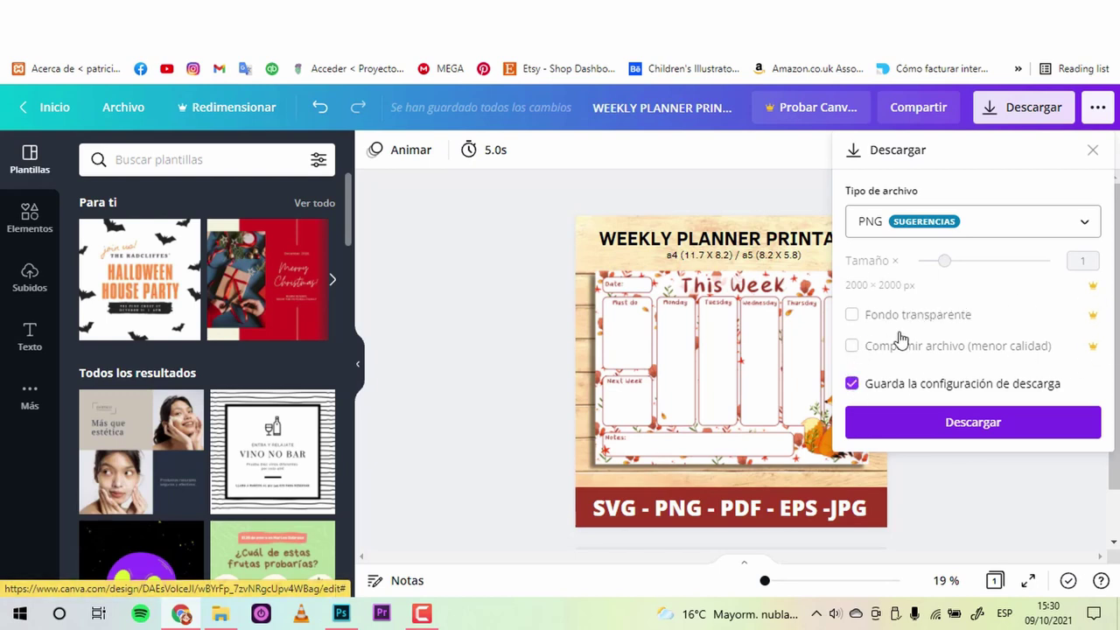
{"action": "left_click", "coordinate": [918, 423]}
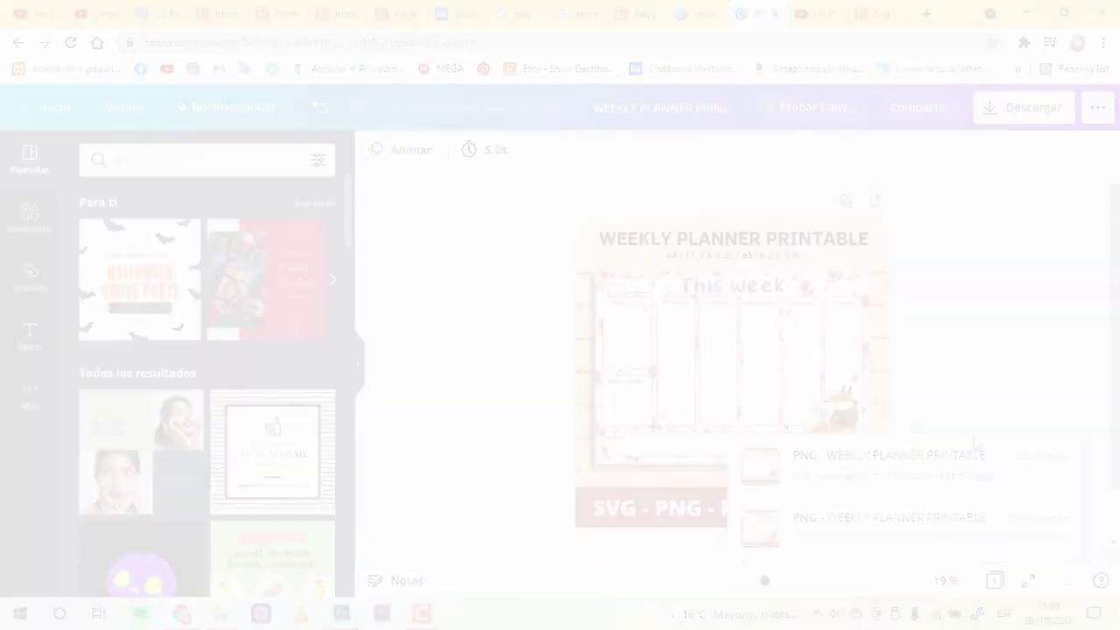